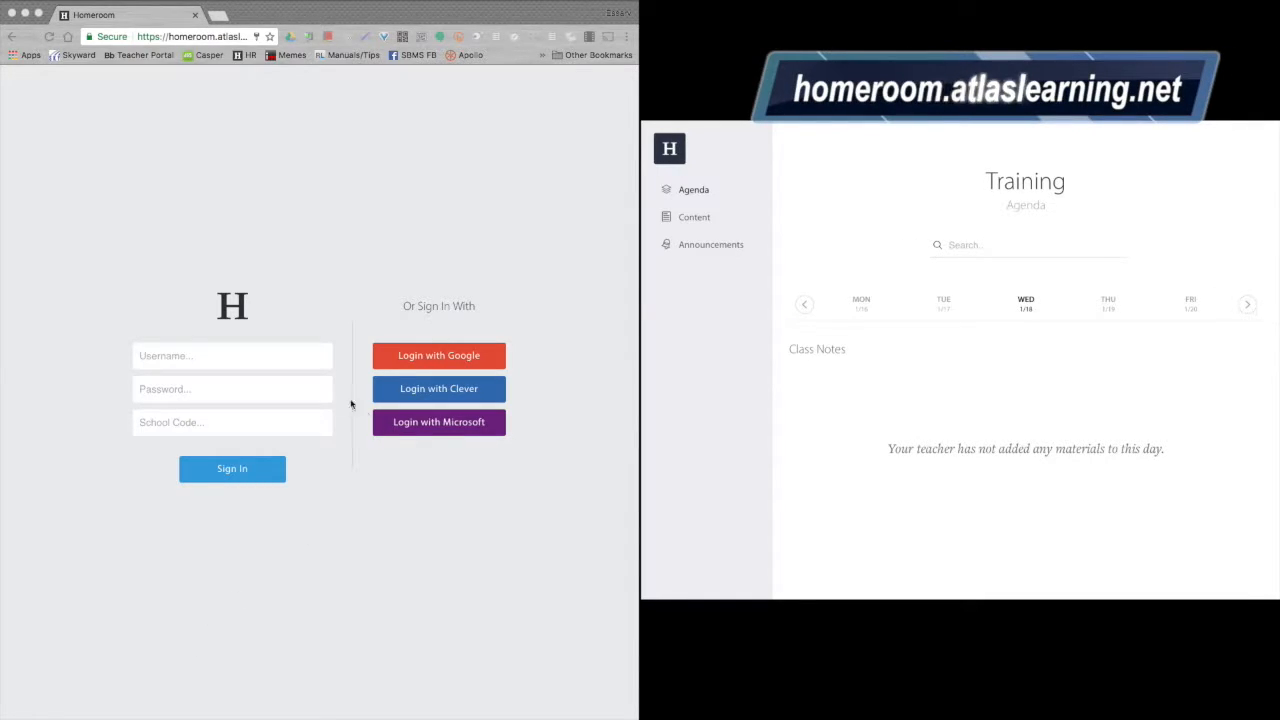
Enter the teacher's username, password and school code on the sign-in form.
{"action": "left_click", "coordinate": [248, 362]}
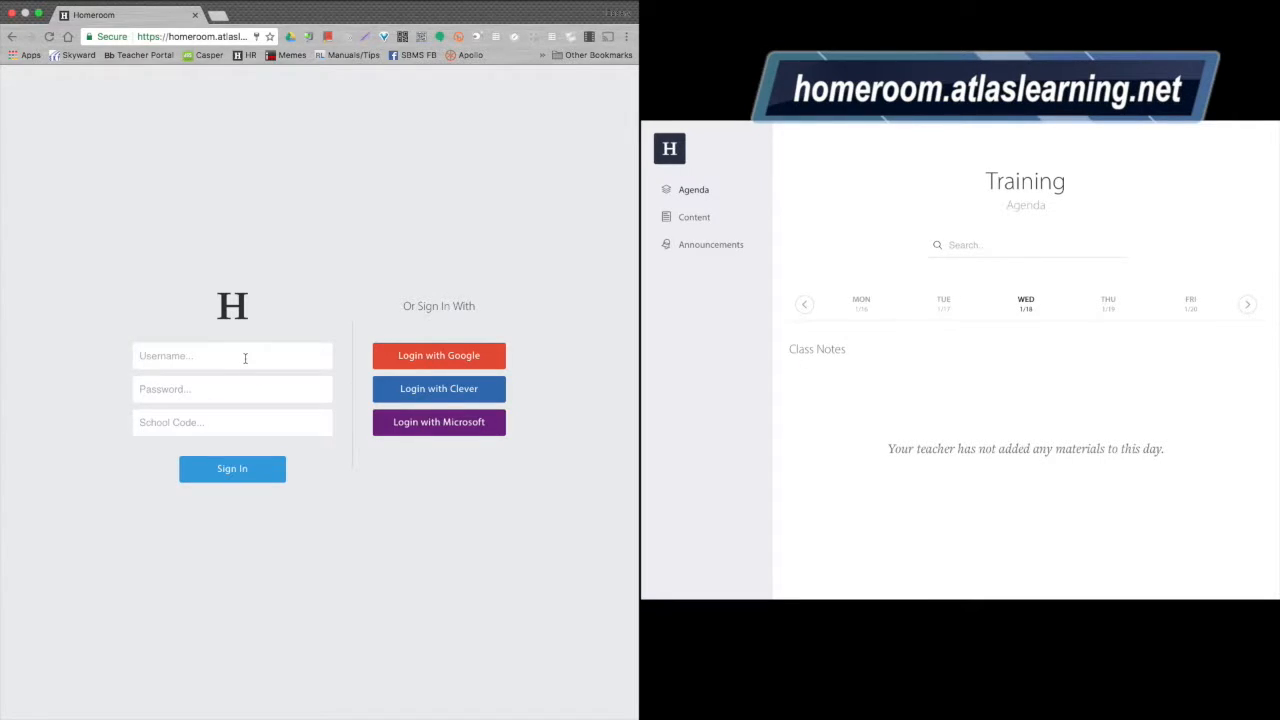
{"action": "key", "text": "Tab"}
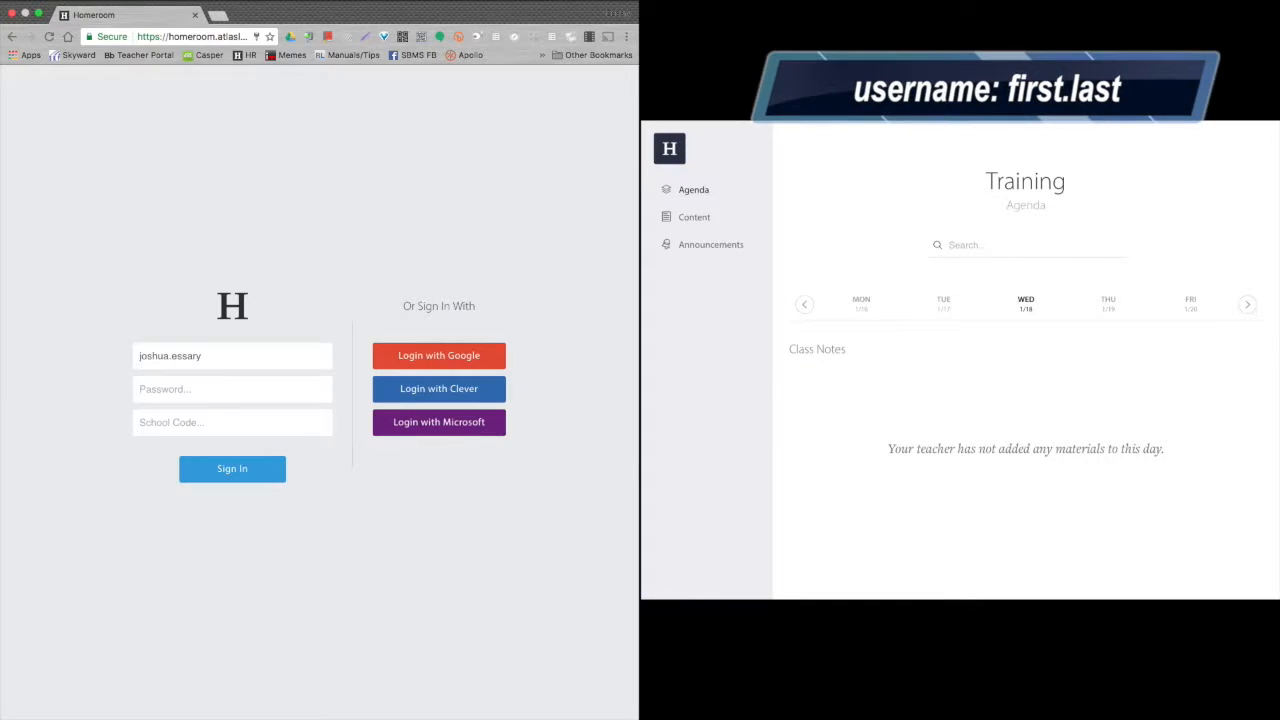
{"action": "type", "text": "********"}
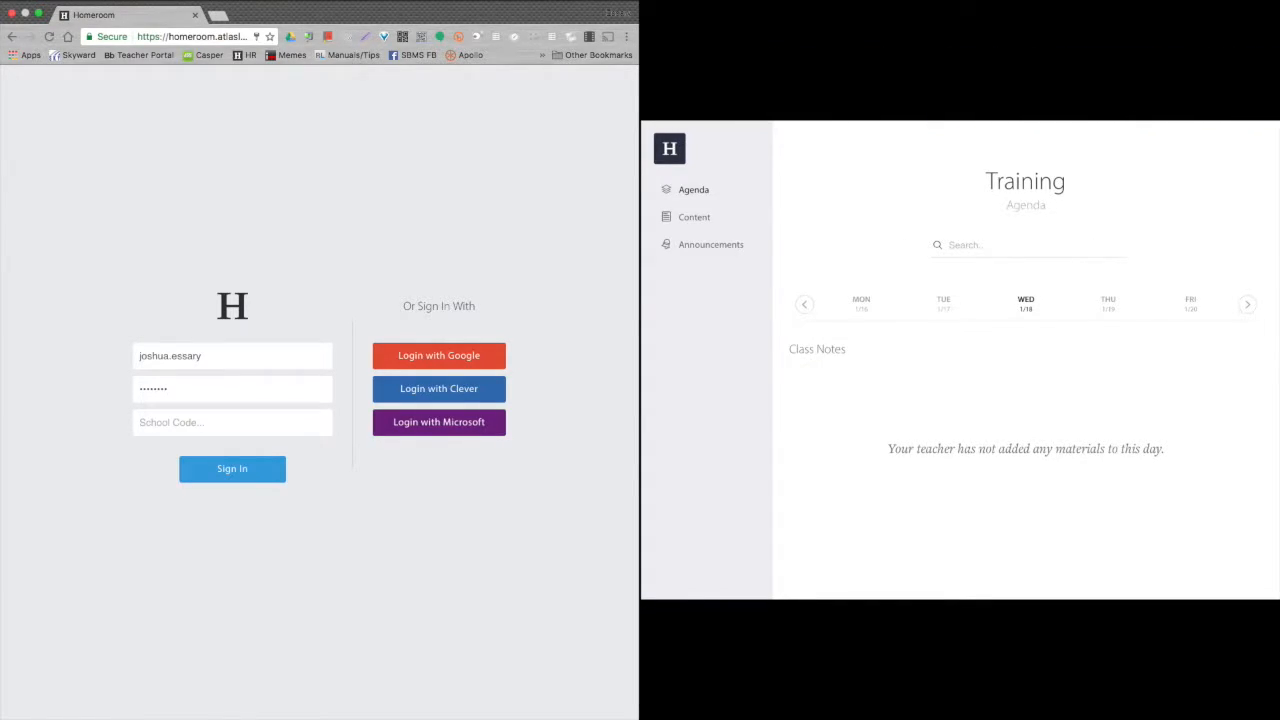
{"action": "left_click", "coordinate": [258, 429]}
{"action": "type", "text": "belton"}
Sign in, preview the calendar's month view, then switch back to the week view.
{"action": "left_click", "coordinate": [223, 474]}
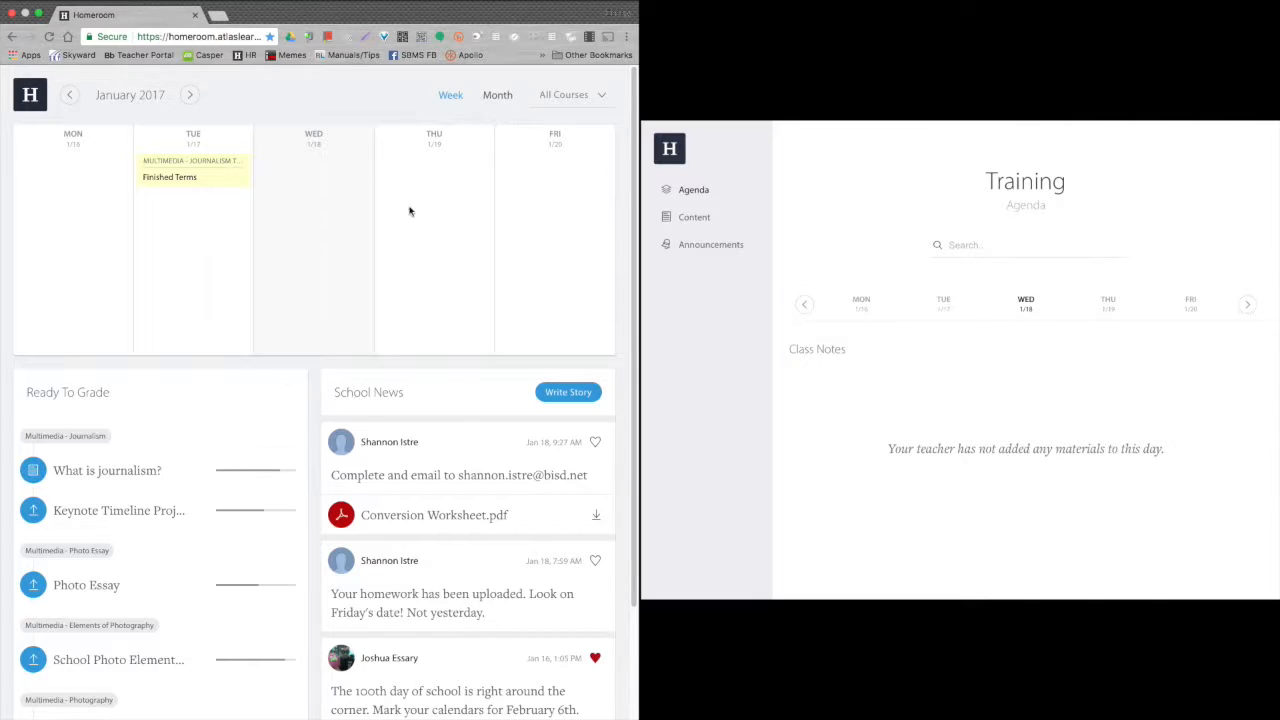
{"action": "left_click", "coordinate": [496, 106]}
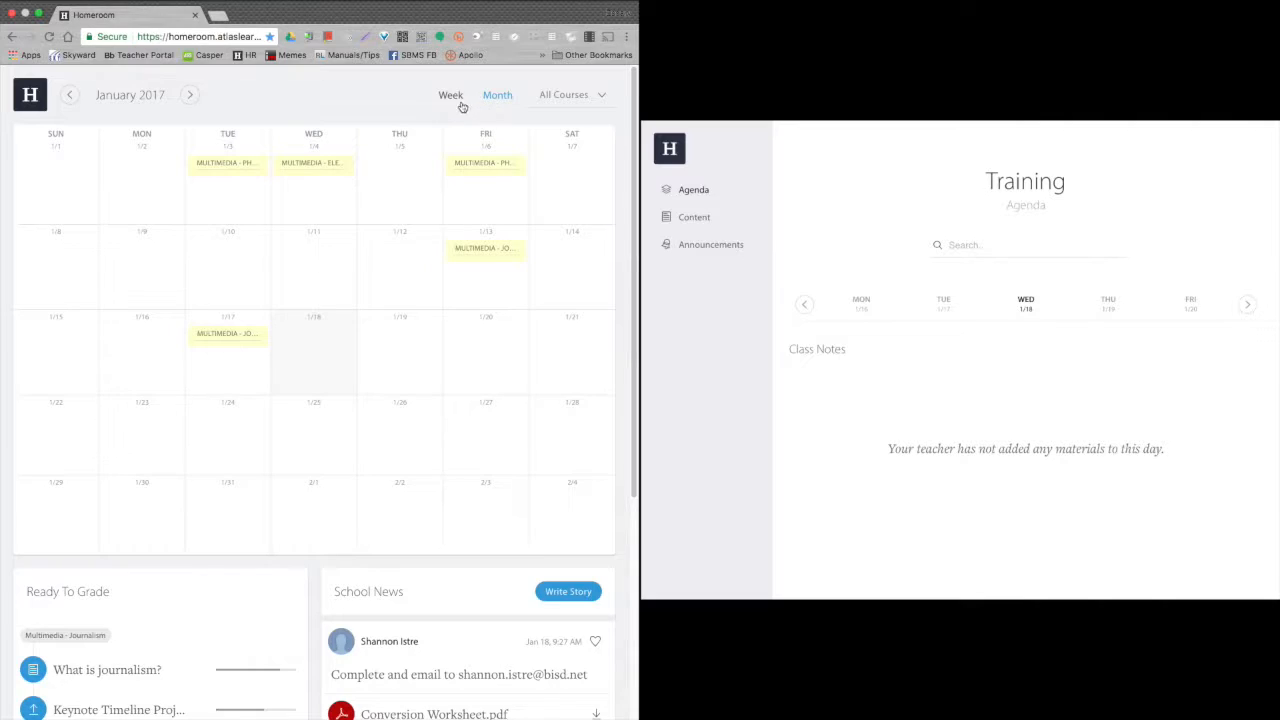
{"action": "left_click", "coordinate": [452, 102]}
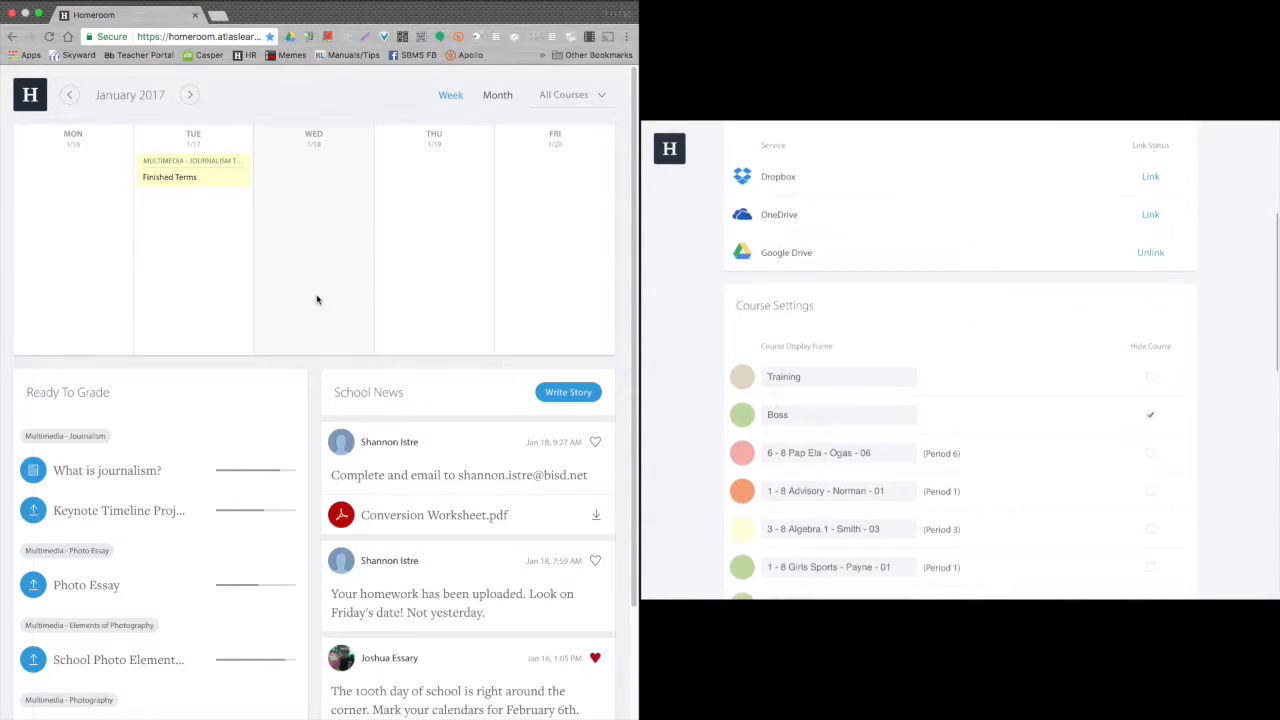
Open Account Settings from the side menu and scroll down to Course Settings.
{"action": "left_click", "coordinate": [31, 95]}
{"action": "left_click", "coordinate": [70, 330]}
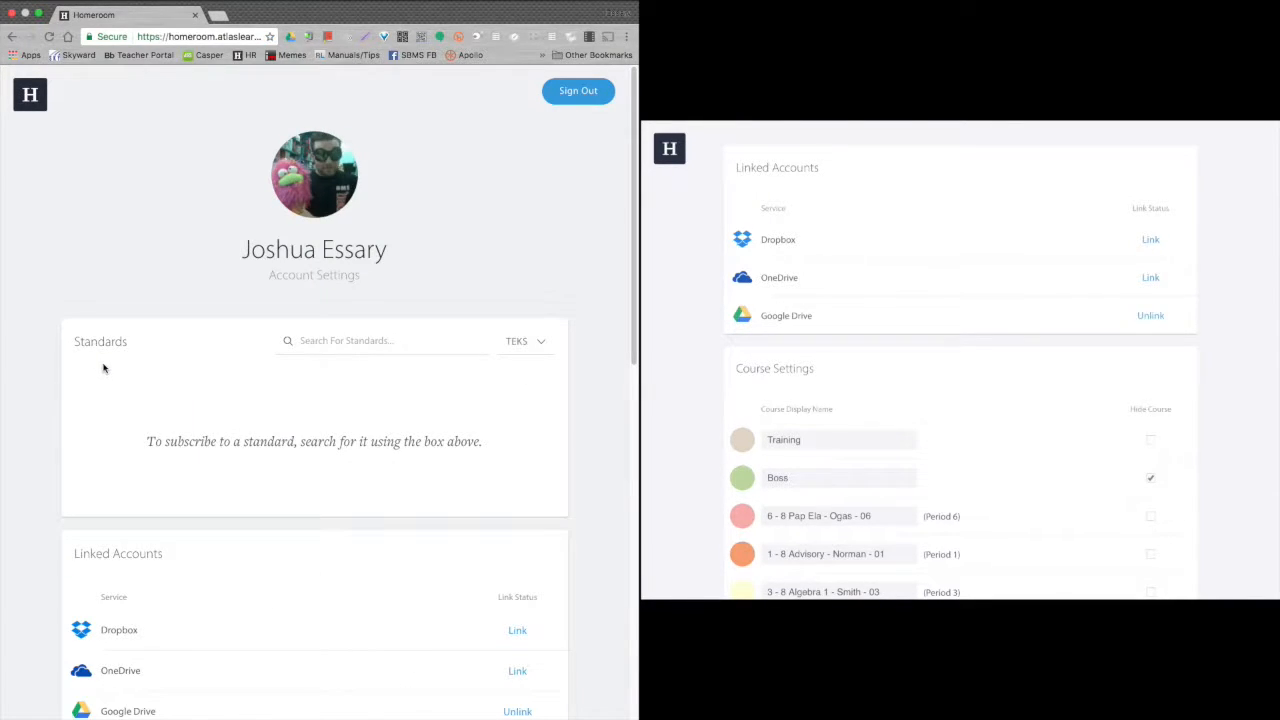
{"action": "scroll", "coordinate": [100, 360], "scroll_direction": "down", "scroll_amount": 5}
{"action": "scroll", "coordinate": [106, 366], "scroll_direction": "down", "scroll_amount": 2}
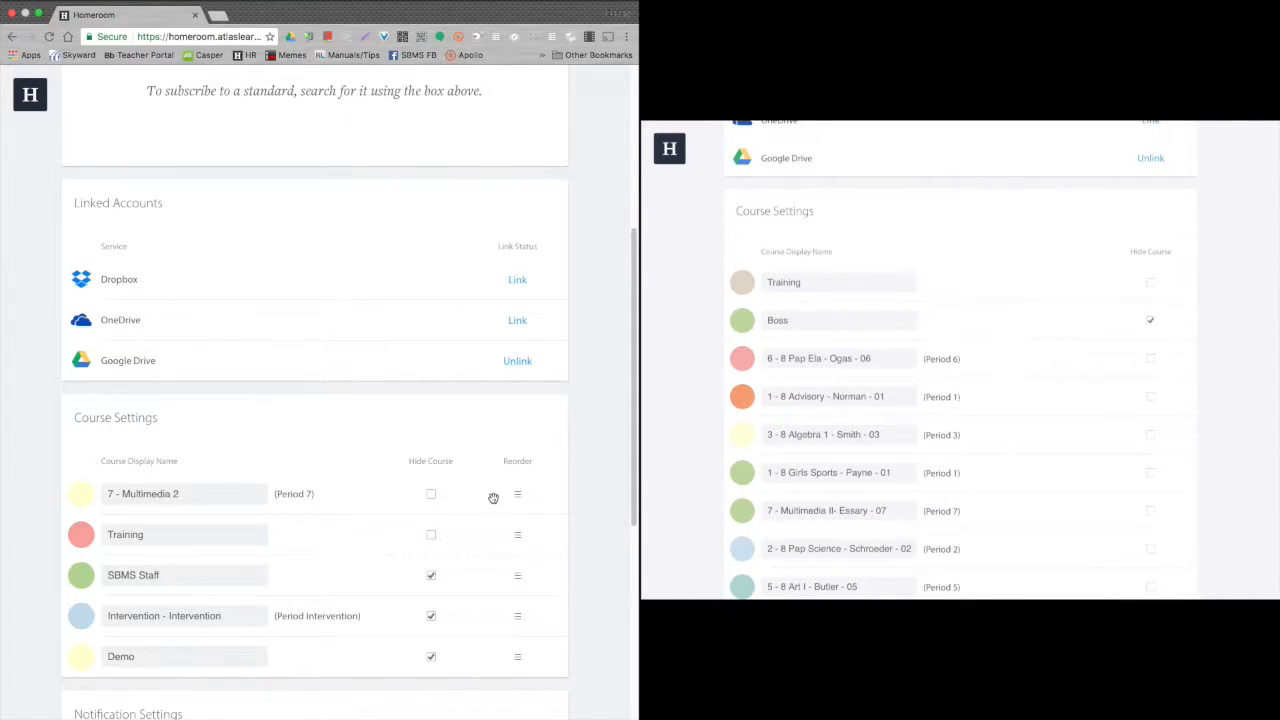
Move Training above 7 - Multimedia 2 in Course Settings and confirm the order in the side menu.
{"action": "scroll", "coordinate": [491, 495], "scroll_direction": "down", "scroll_amount": 1}
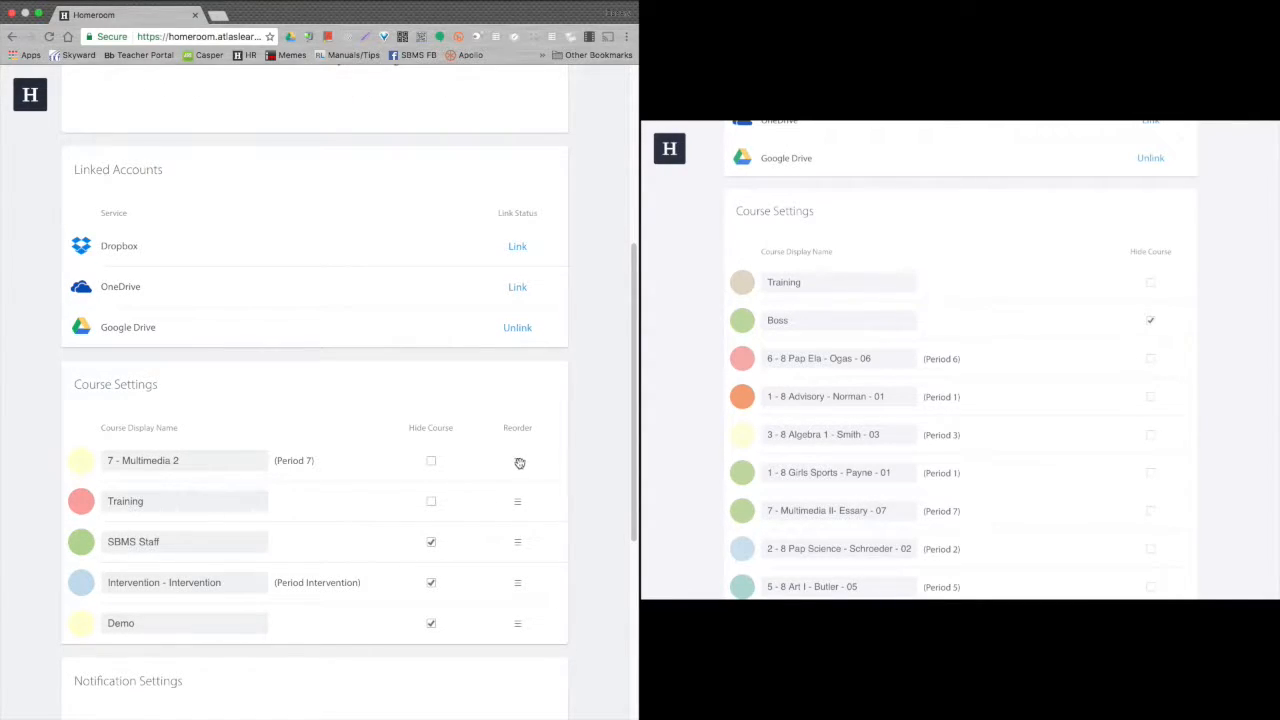
{"action": "mouse_move", "coordinate": [517, 460]}
{"action": "left_mouse_down"}
{"action": "mouse_move", "coordinate": [518, 523]}
{"action": "mouse_move", "coordinate": [522, 461]}
{"action": "left_mouse_up"}
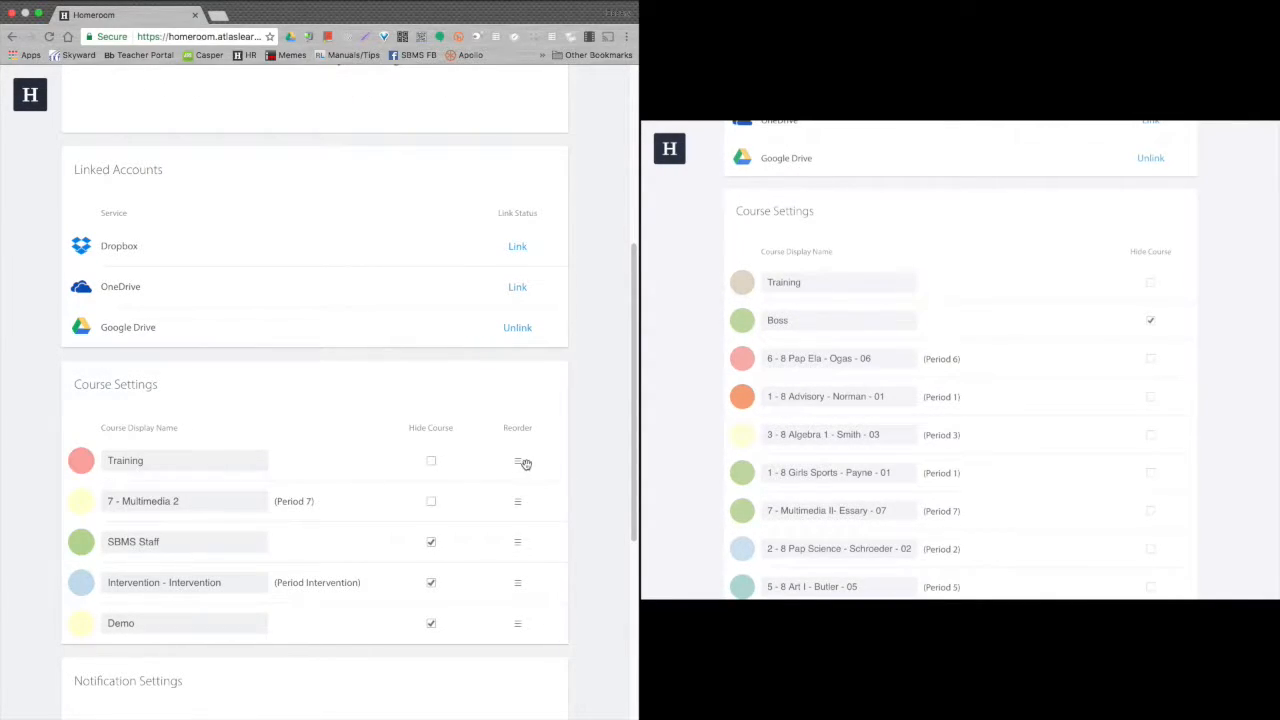
{"action": "left_click", "coordinate": [32, 95]}
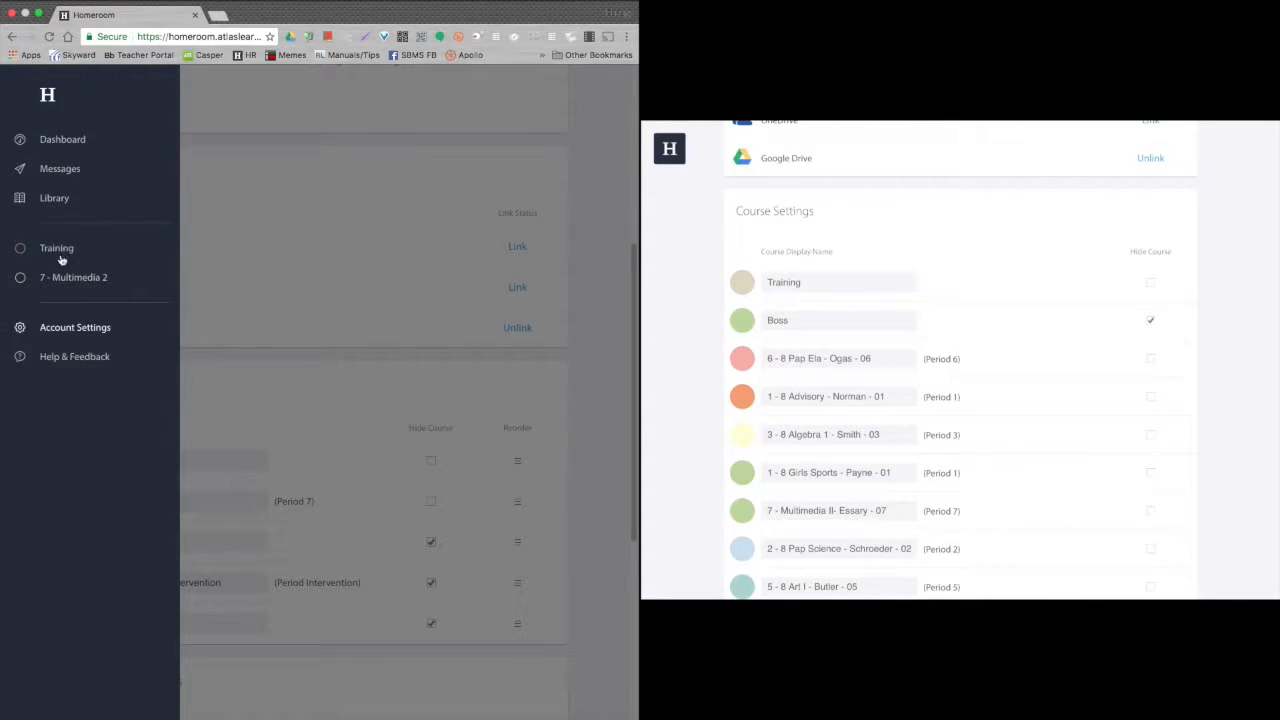
{"action": "left_click", "coordinate": [46, 106]}
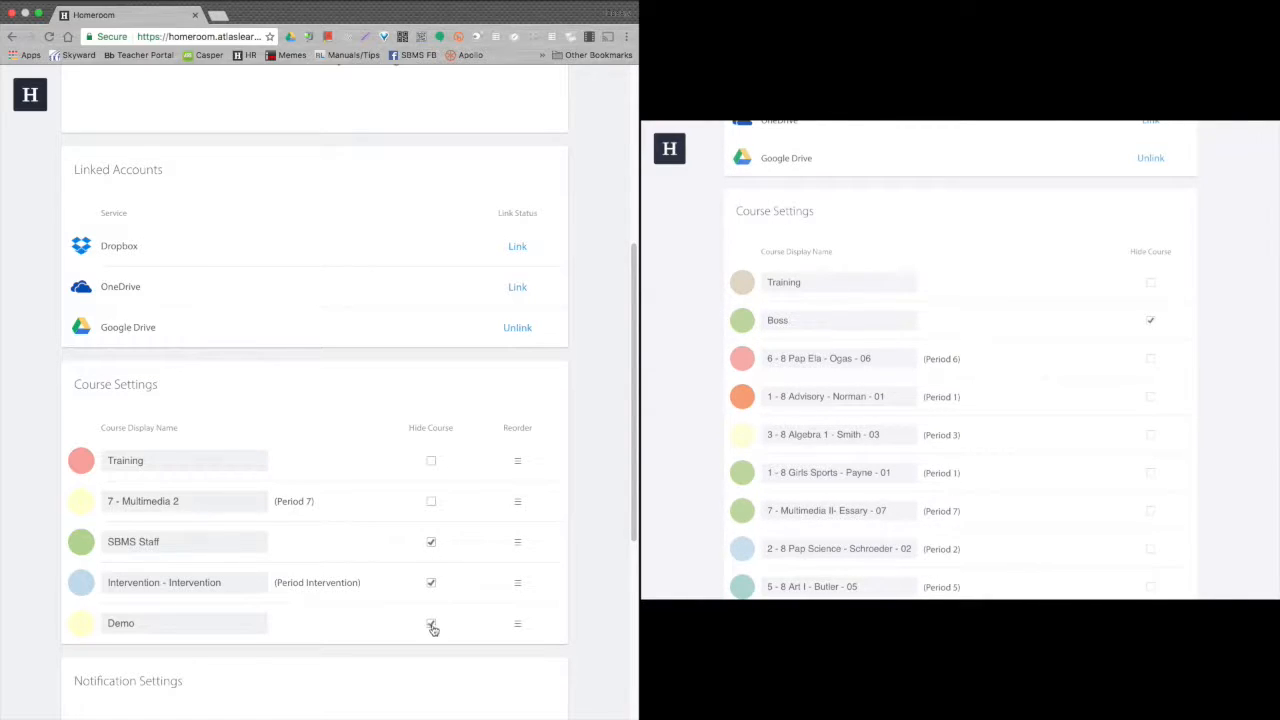
{"action": "mouse_move", "coordinate": [851, 423]}
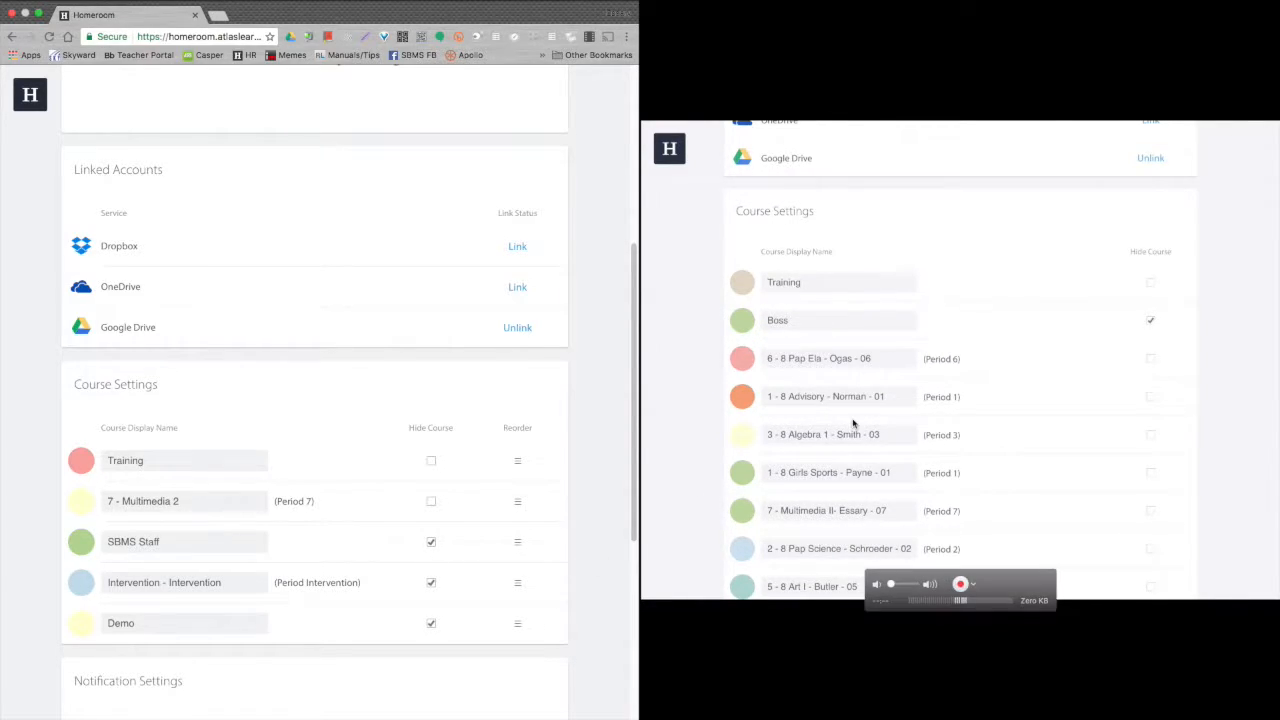
{"action": "scroll", "coordinate": [853, 423], "scroll_direction": "down", "scroll_amount": 3}
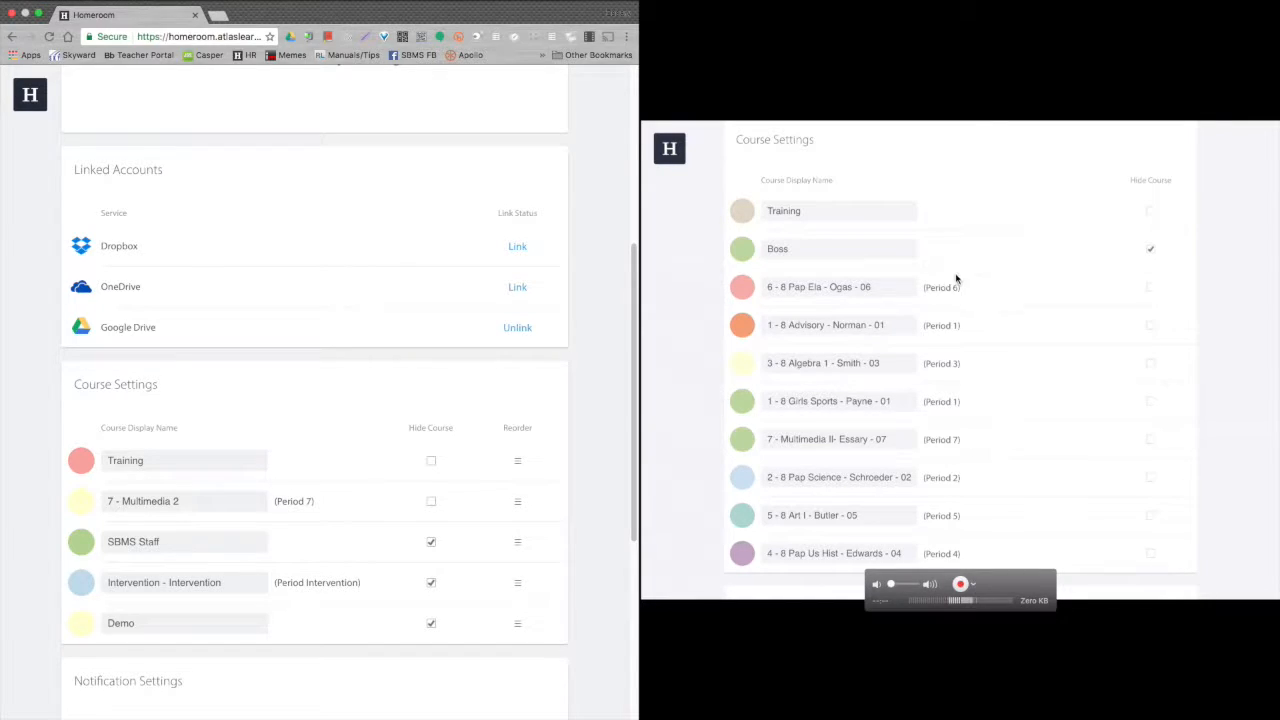
Leave the course display names unchanged and set the Training course colour to purple.
{"action": "left_click", "coordinate": [210, 503]}
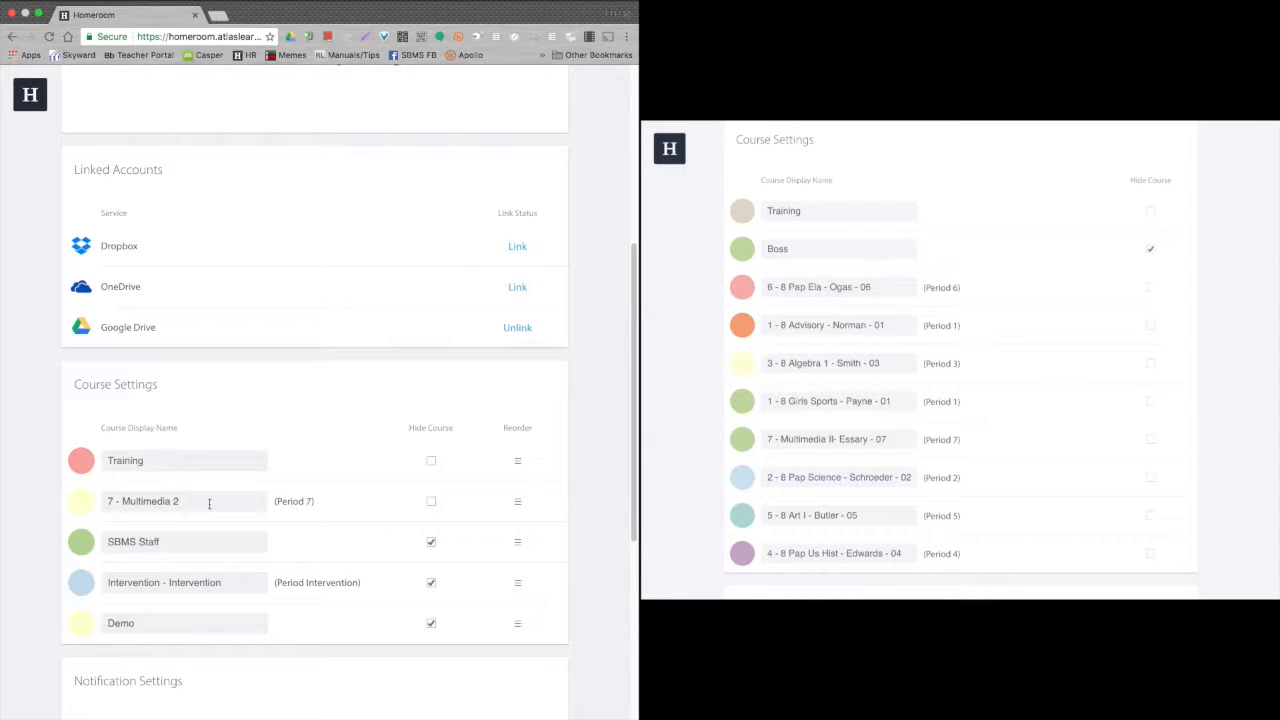
{"action": "triple_click", "coordinate": [210, 503]}
{"action": "left_click", "coordinate": [217, 507]}
{"action": "left_click", "coordinate": [838, 211]}
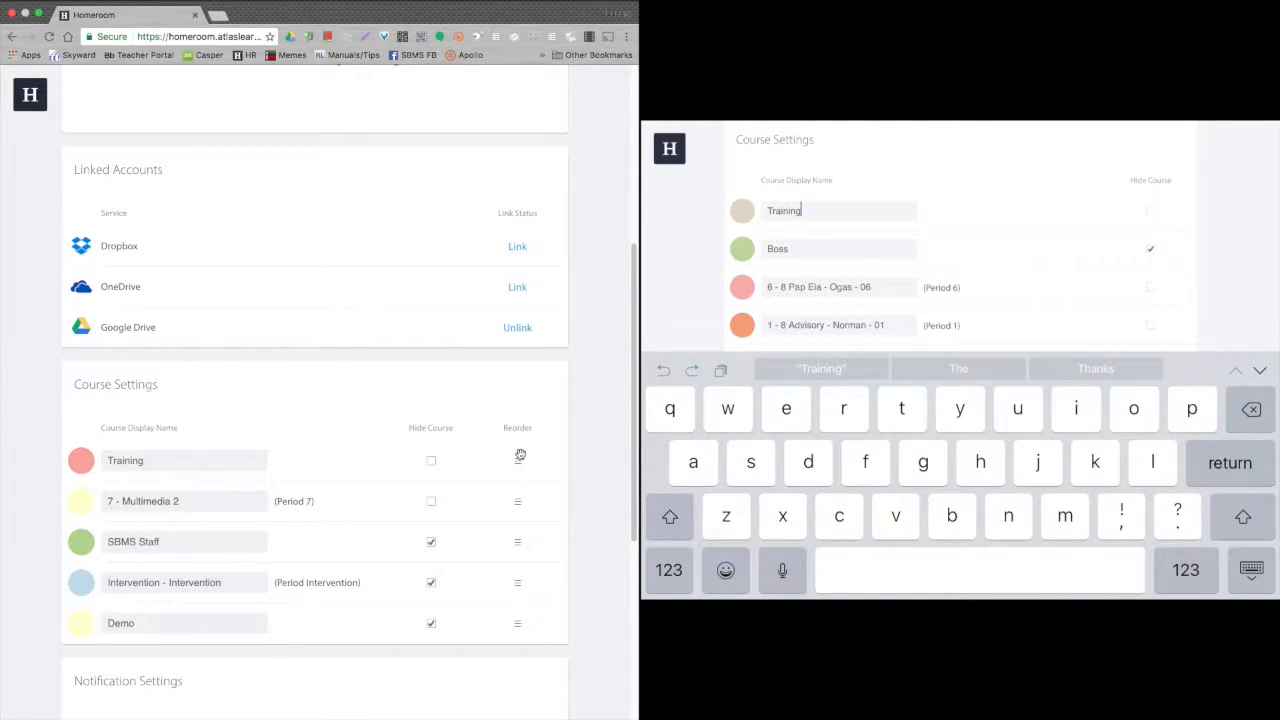
{"action": "left_click", "coordinate": [1251, 569]}
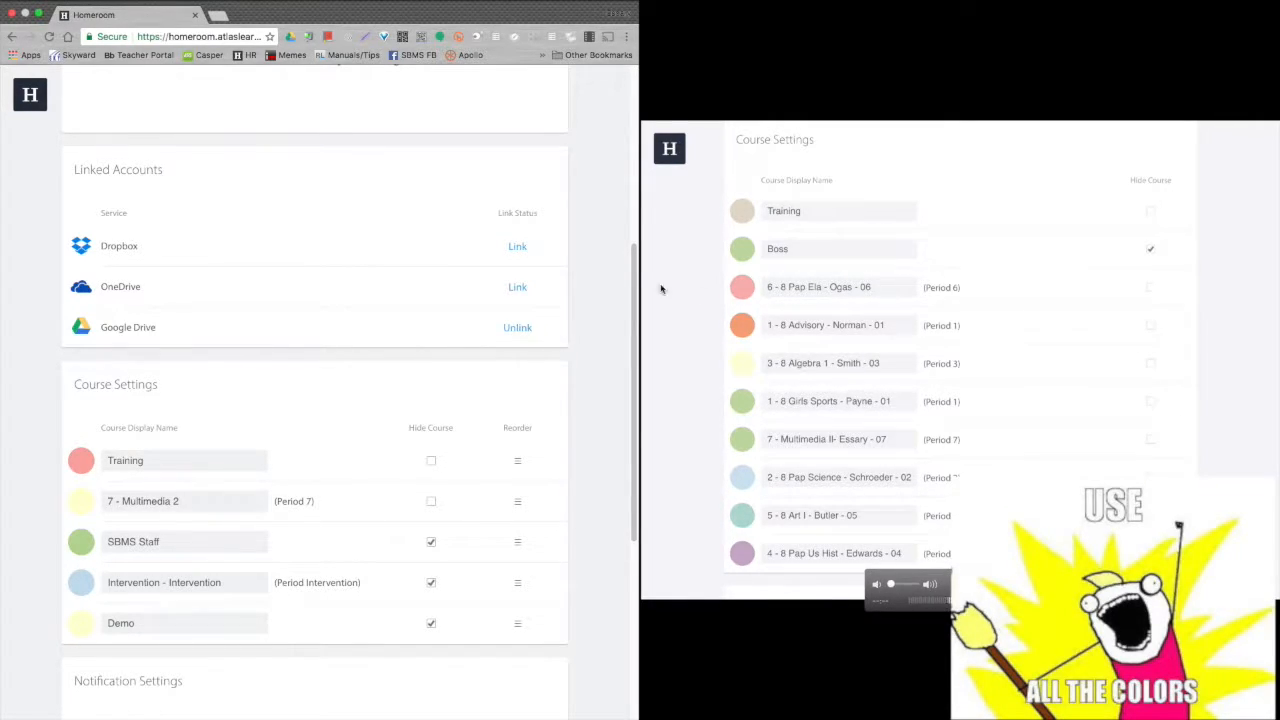
{"action": "left_click", "coordinate": [79, 467]}
{"action": "left_click", "coordinate": [108, 446]}
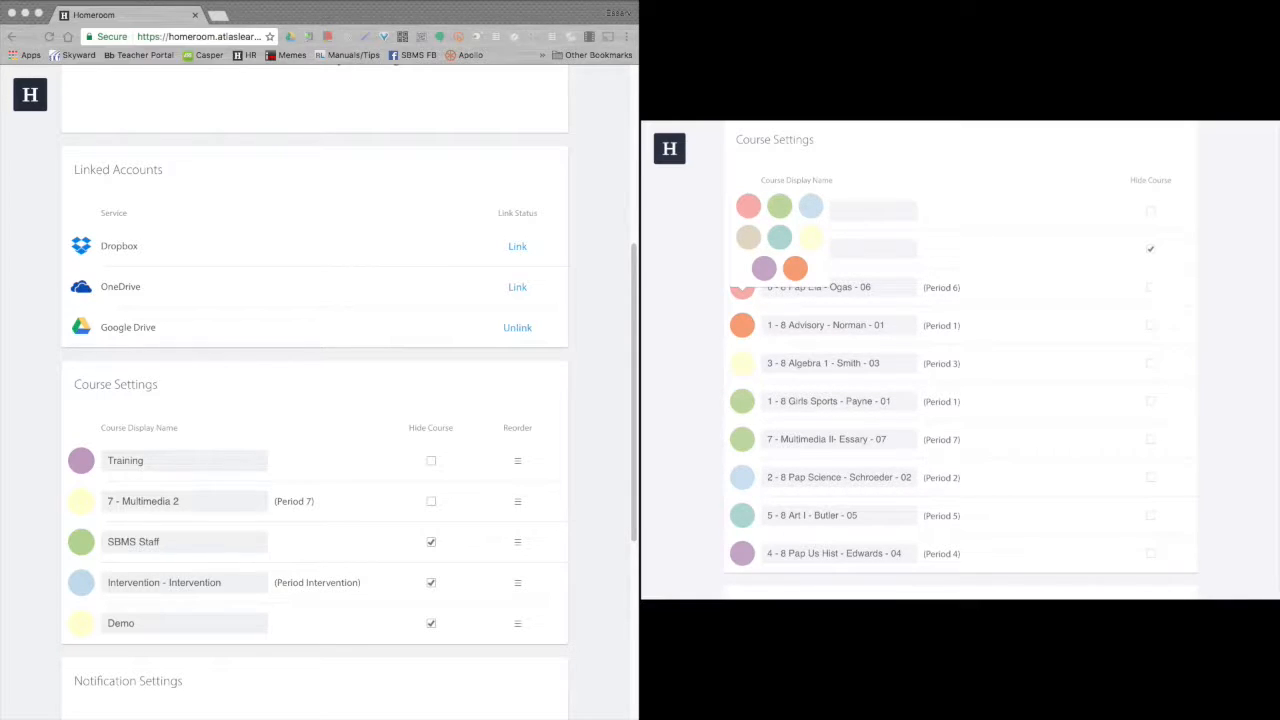
{"action": "left_click", "coordinate": [329, 396]}
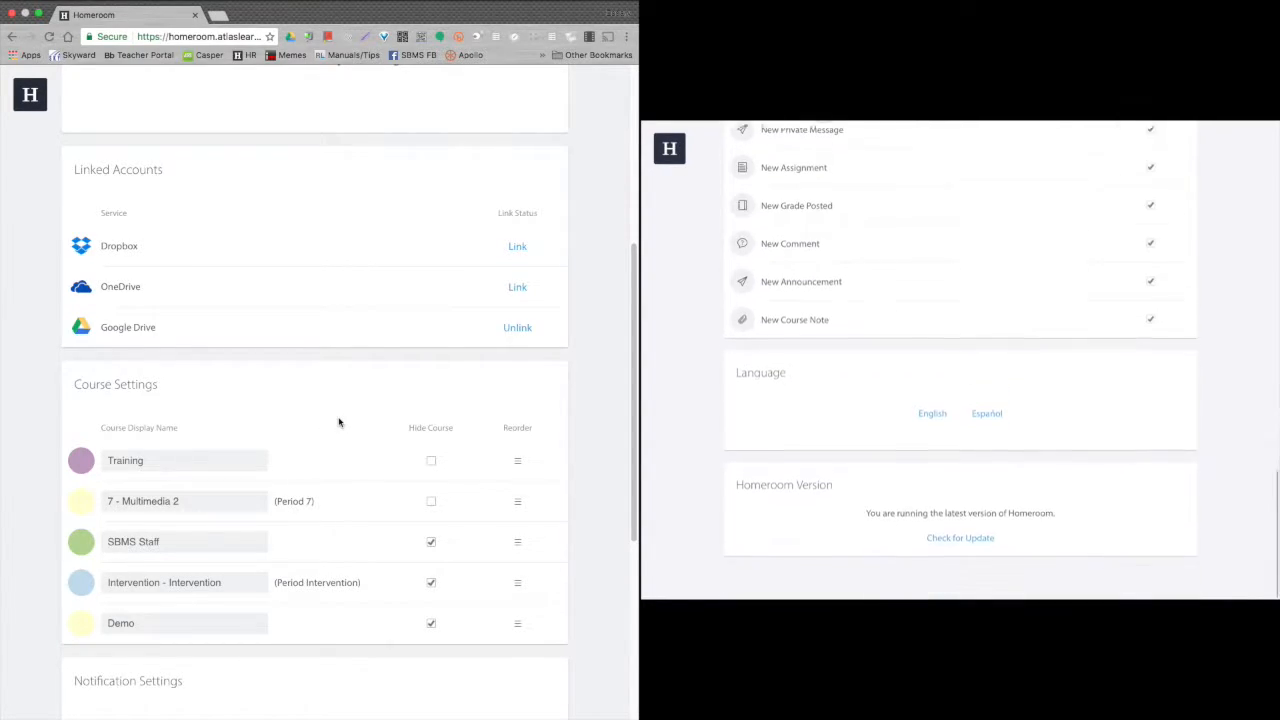
{"action": "scroll", "coordinate": [329, 434], "scroll_direction": "down", "scroll_amount": 5}
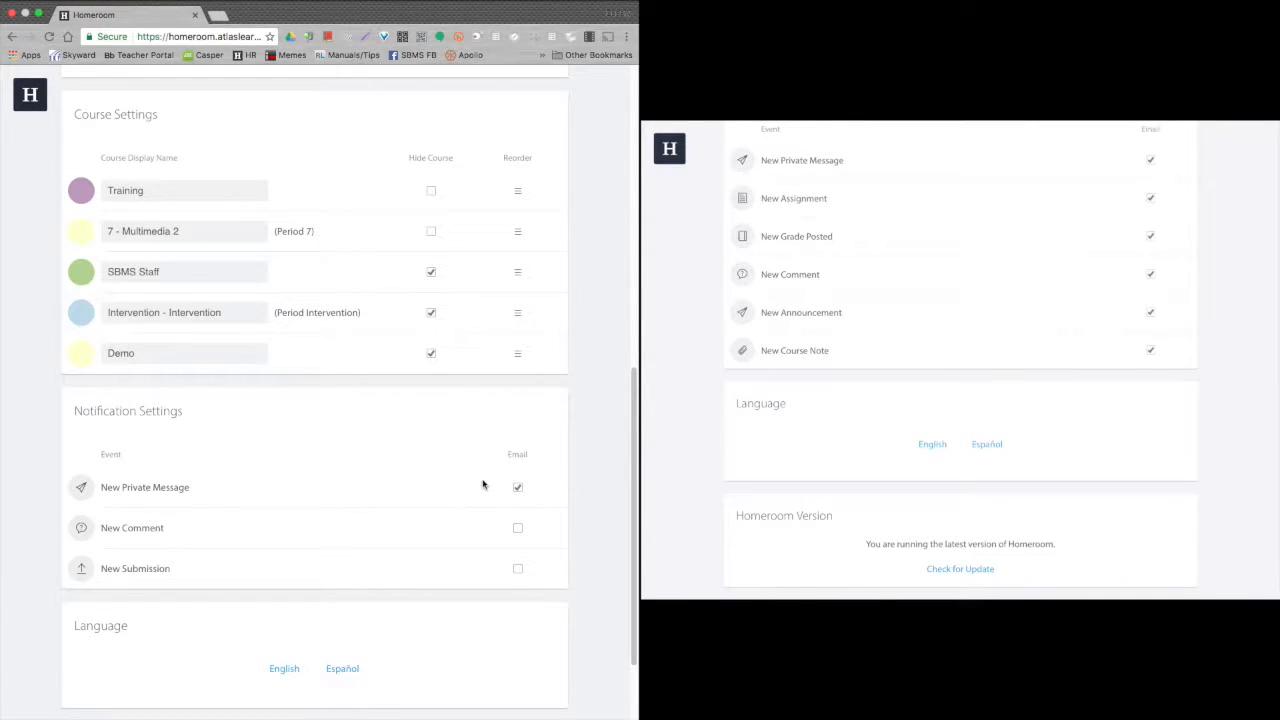
{"action": "scroll", "coordinate": [484, 486], "scroll_direction": "up", "scroll_amount": 10}
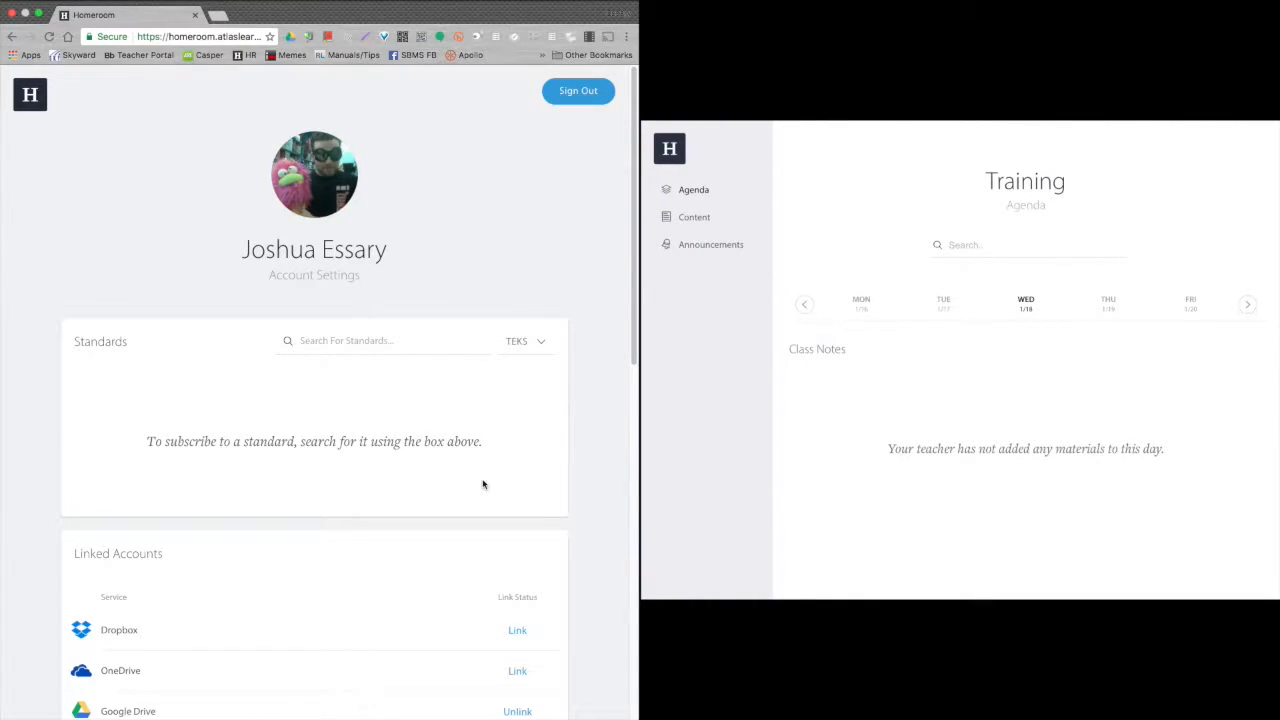
Visit the 7 - Multimedia 2 class page, then go to the Training class agenda.
{"action": "left_click", "coordinate": [24, 103]}
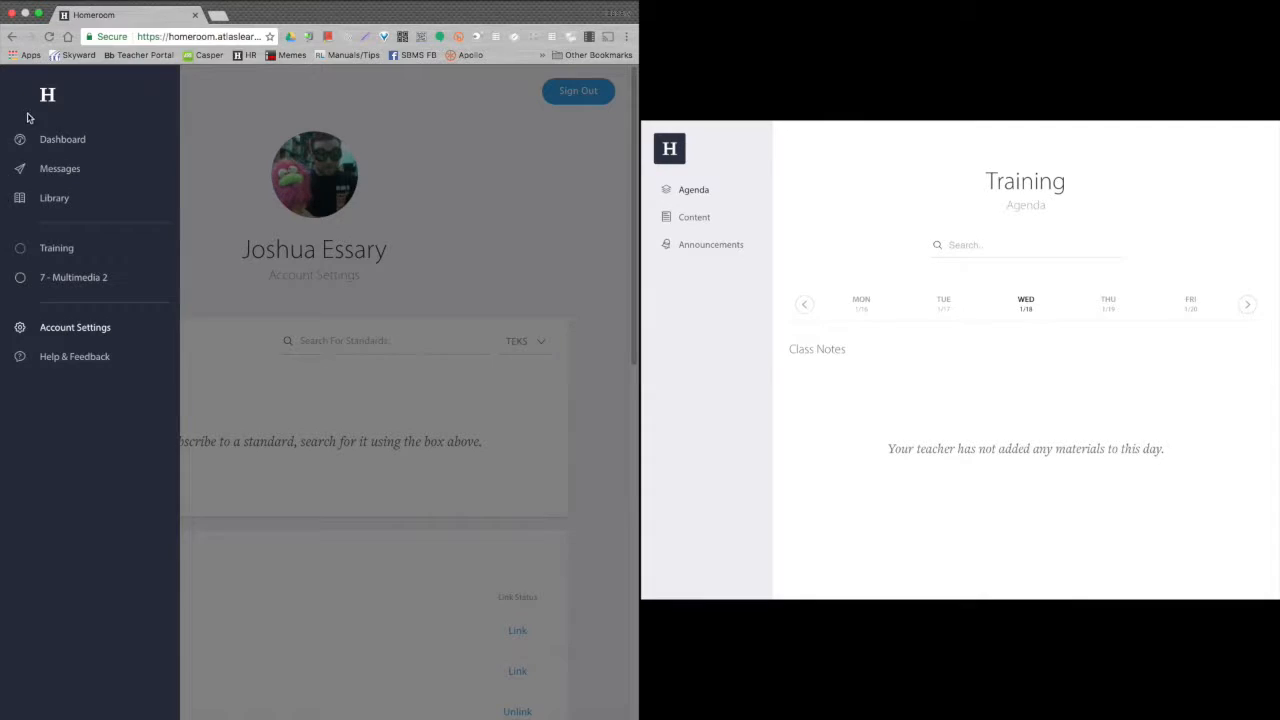
{"action": "left_click", "coordinate": [62, 278]}
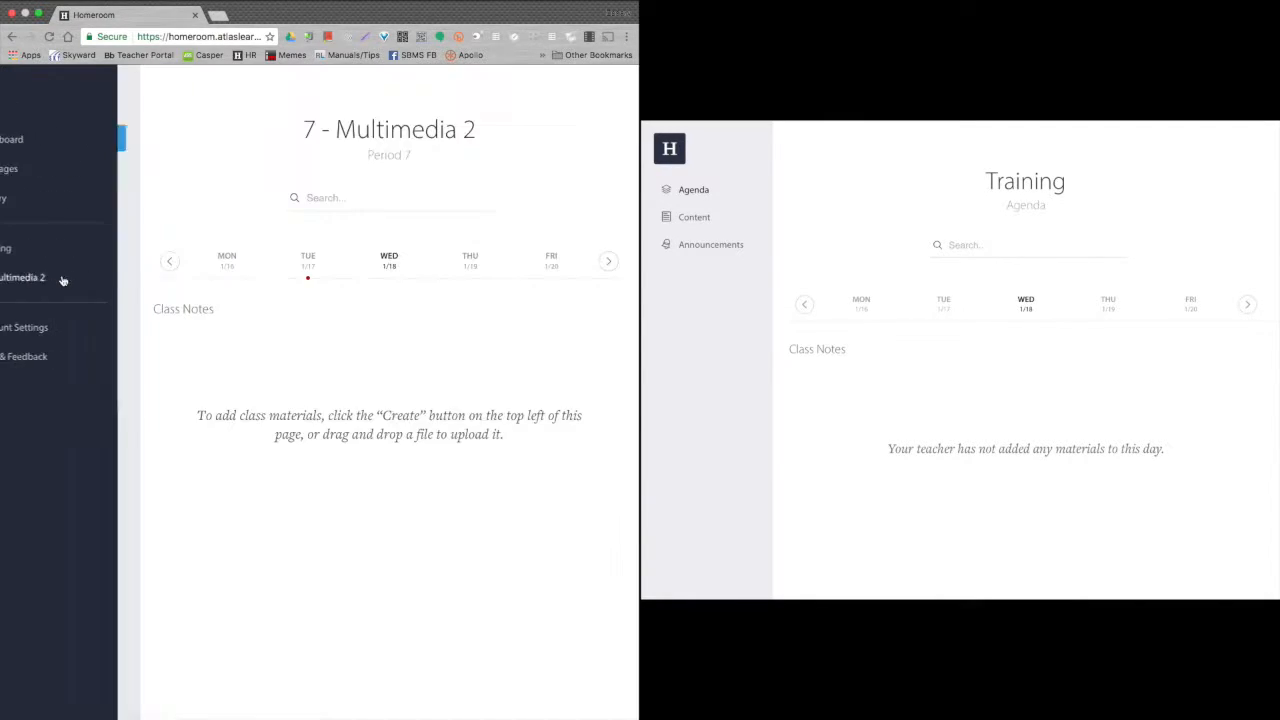
{"action": "left_click", "coordinate": [27, 100]}
{"action": "left_click", "coordinate": [74, 248]}
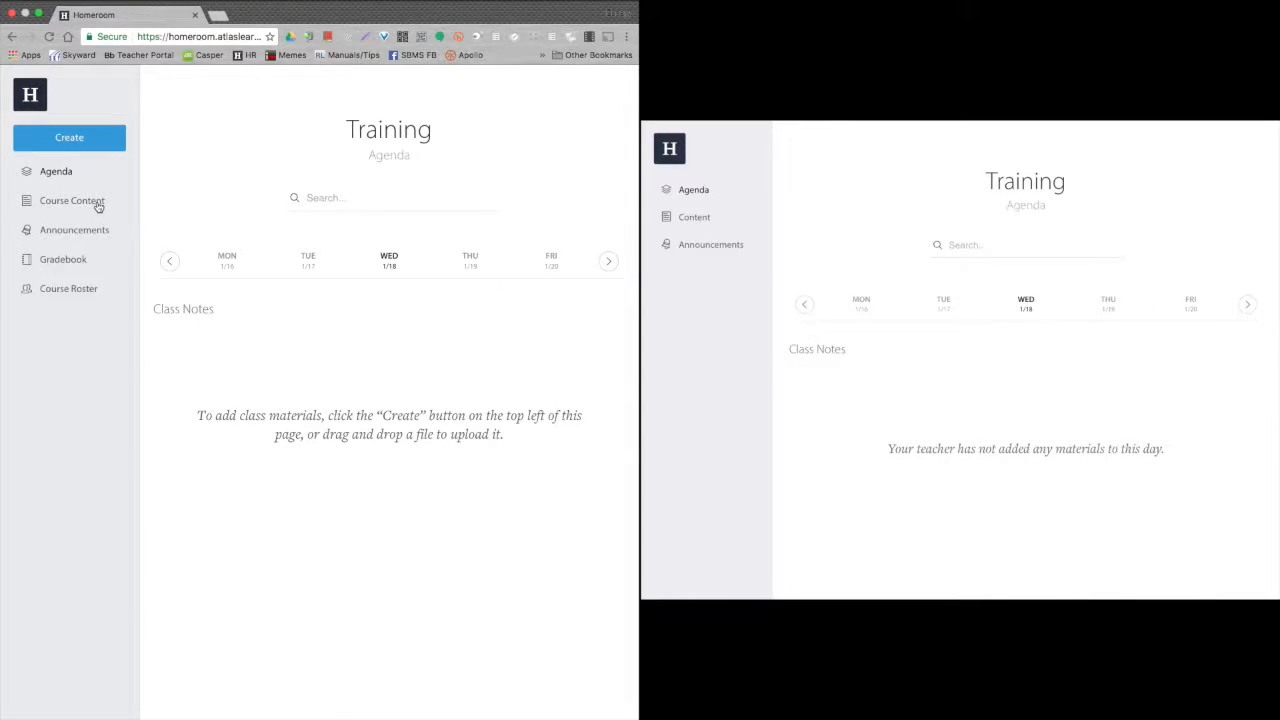
Look through Training's content, announcements and roster, then return to its agenda.
{"action": "left_click", "coordinate": [98, 204]}
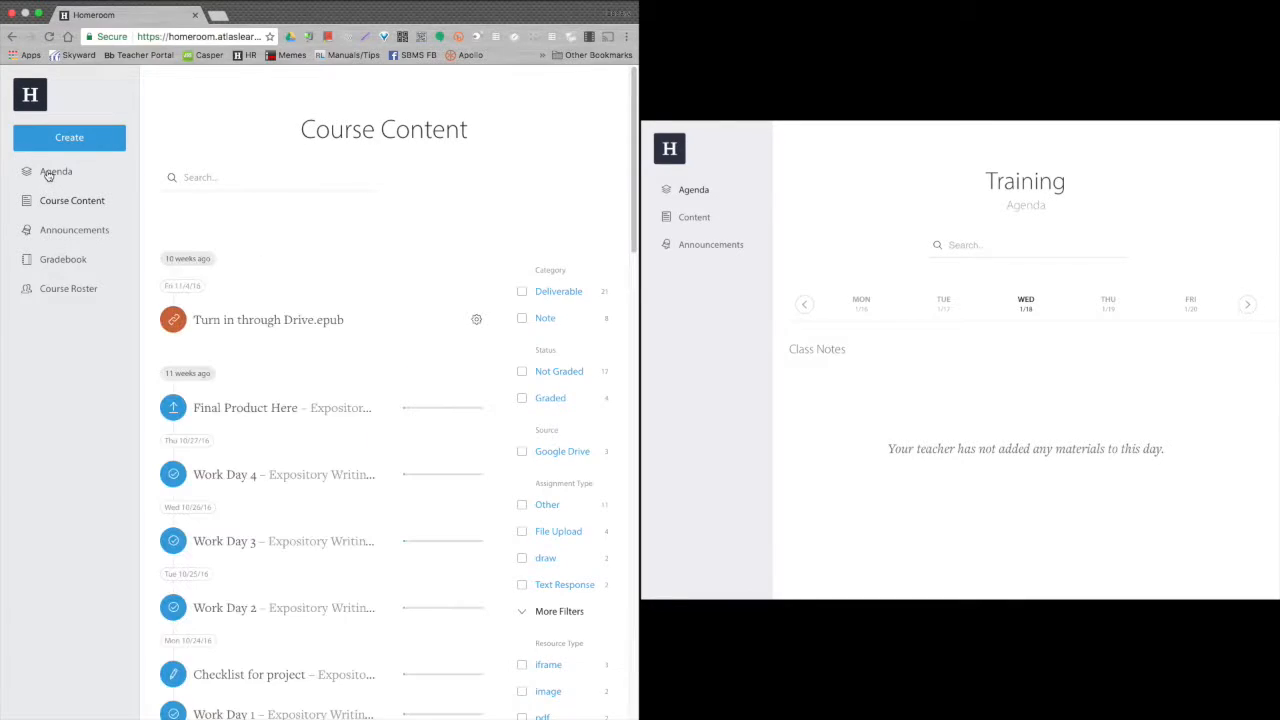
{"action": "left_click", "coordinate": [55, 233]}
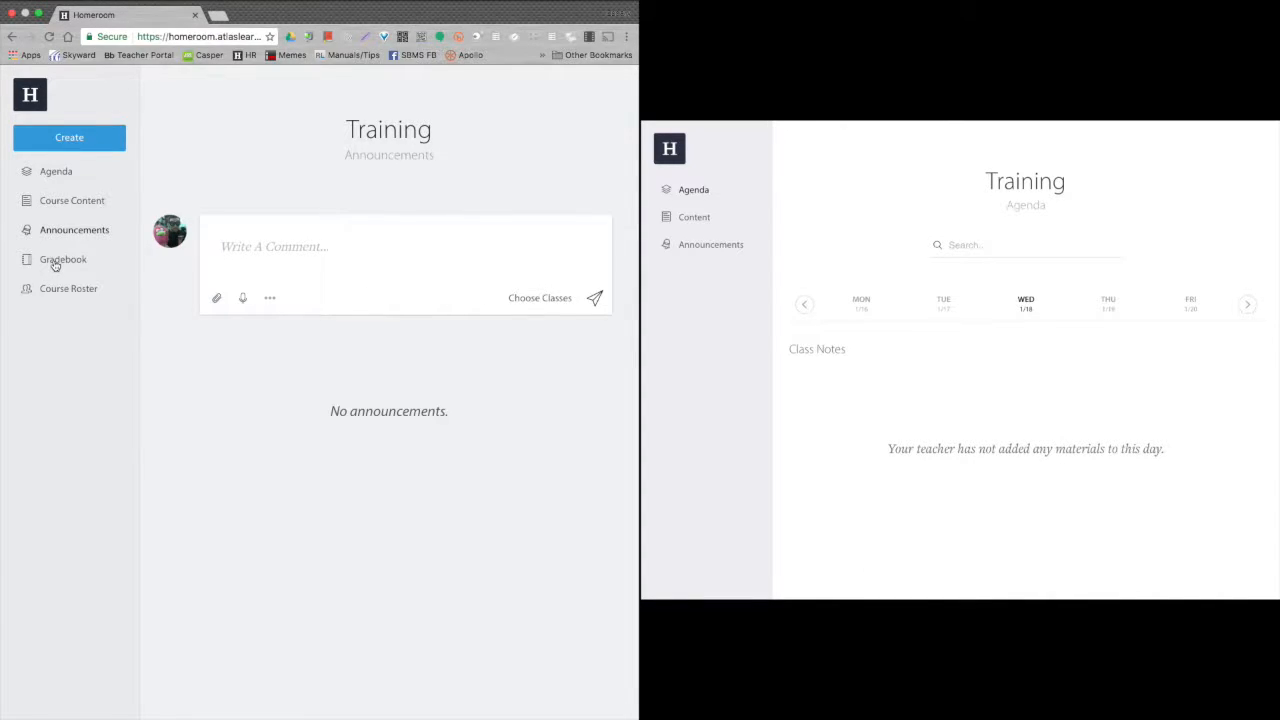
{"action": "left_click", "coordinate": [63, 290]}
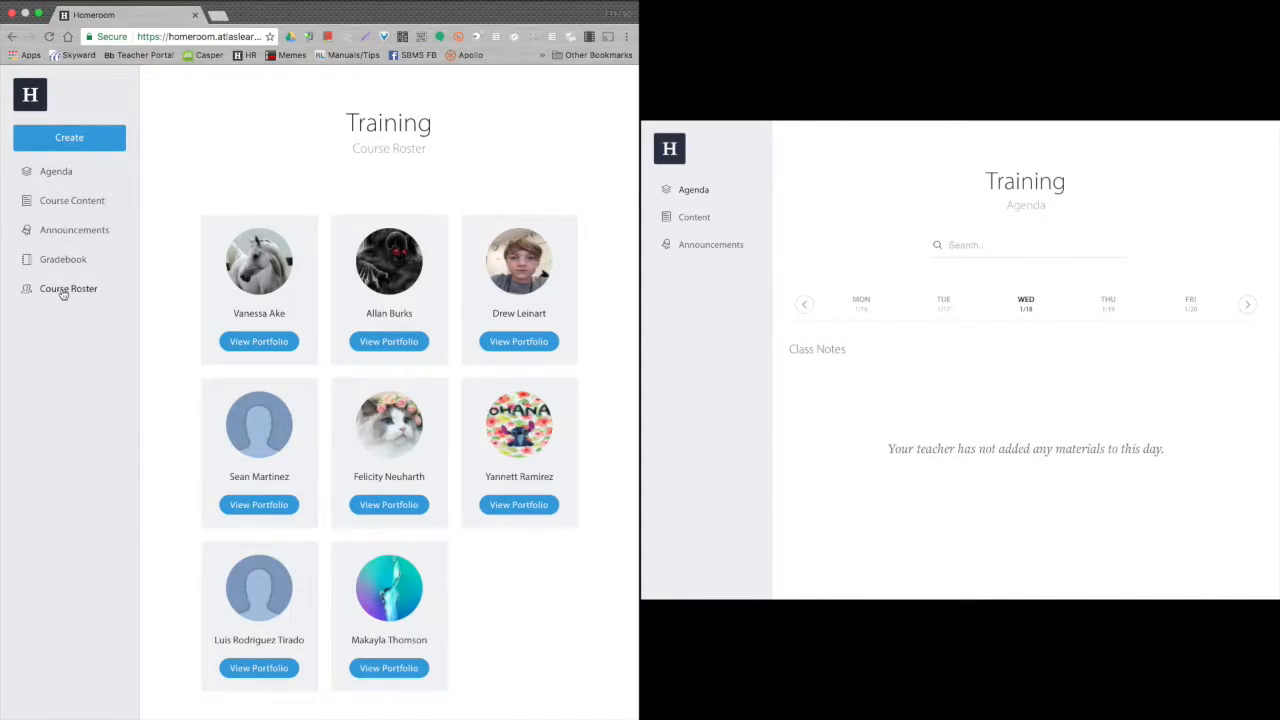
{"action": "left_click", "coordinate": [63, 182]}
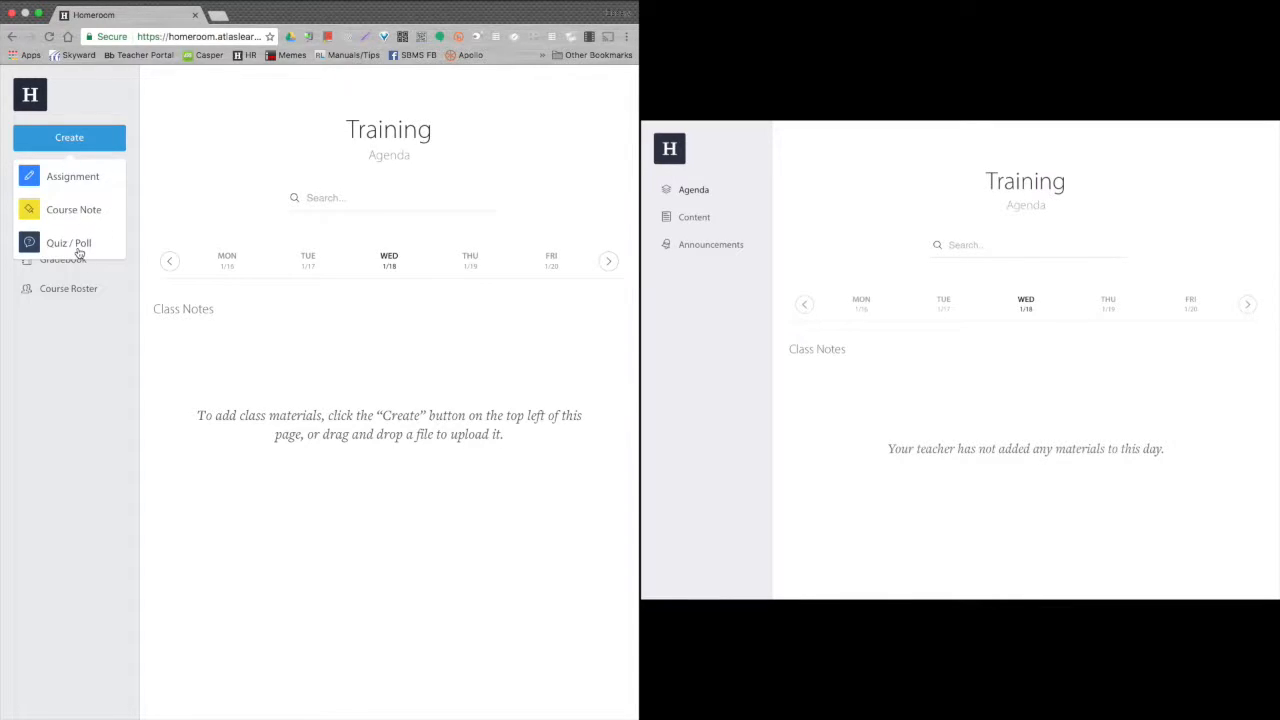
Start a new assignment titled 'Demo Assignment'.
{"action": "left_click", "coordinate": [84, 179]}
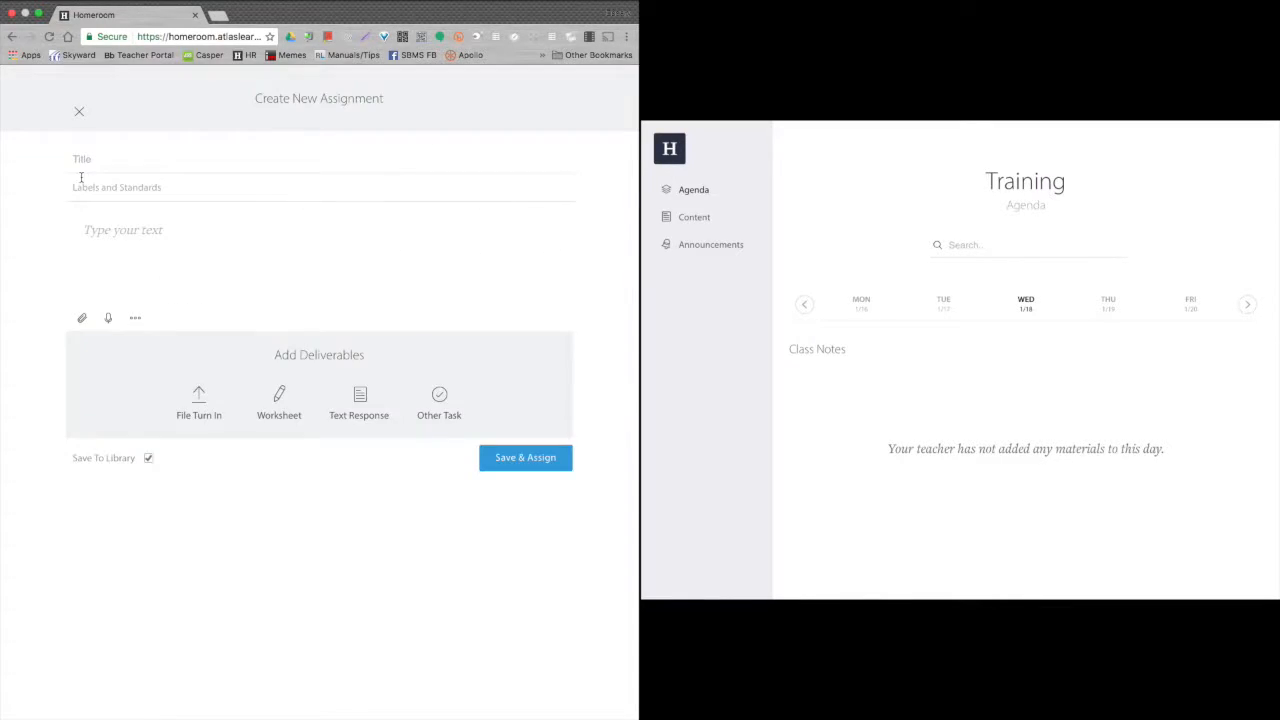
{"action": "left_click", "coordinate": [157, 132]}
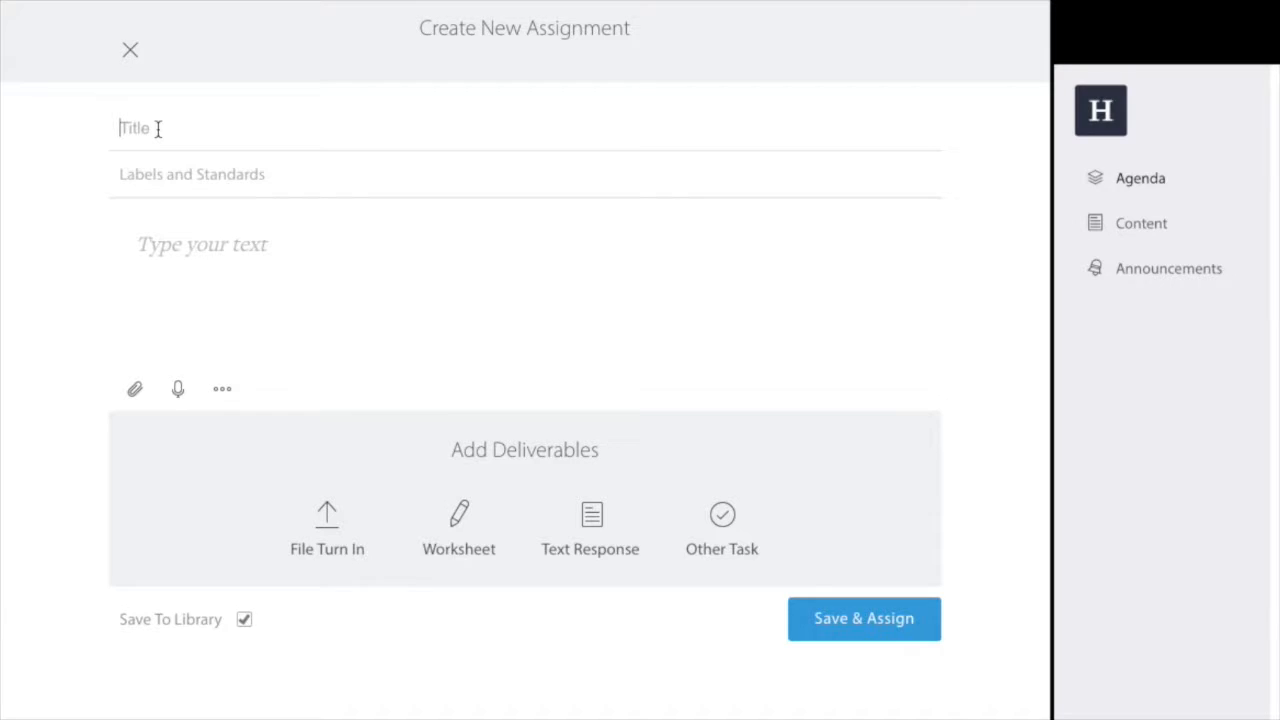
{"action": "type", "text": "Demo Assignment"}
Add then remove a Digital Citizenship label, and enter the description 'Today we will be practicing turning in deliverables.'.
{"action": "left_click", "coordinate": [157, 174]}
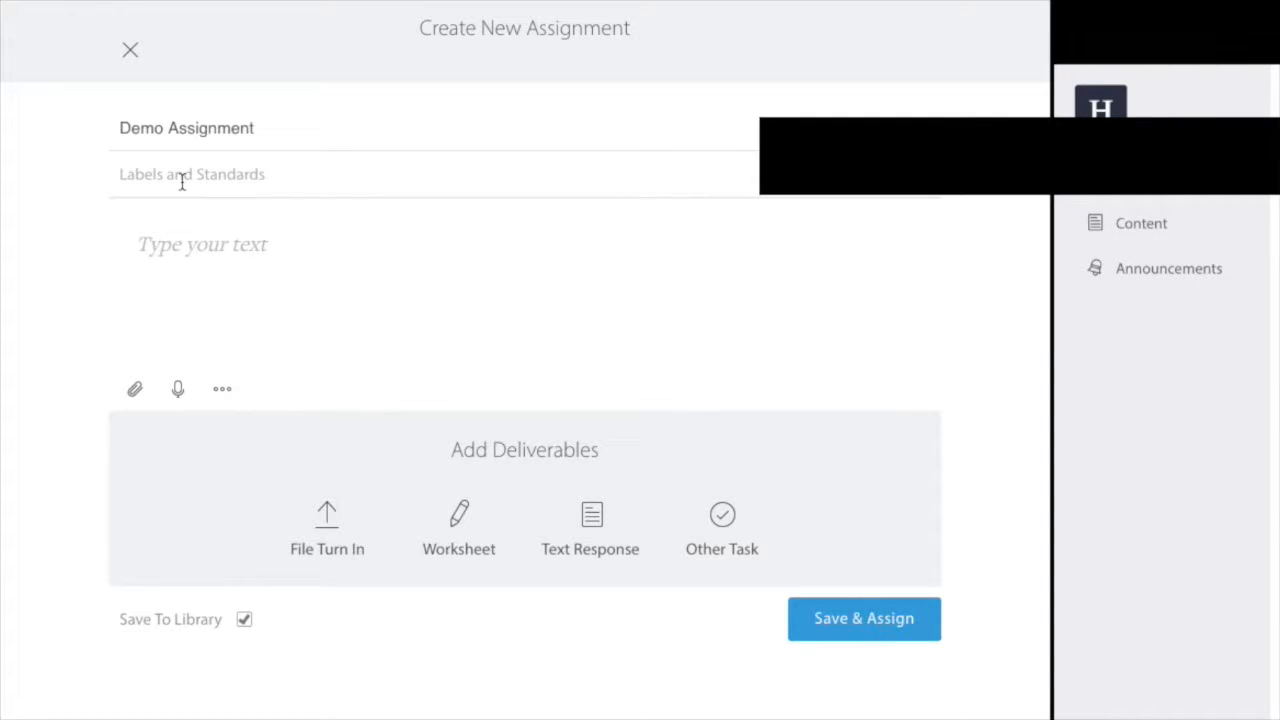
{"action": "type", "text": "Dig"}
{"action": "type", "text": "Citizenship"}
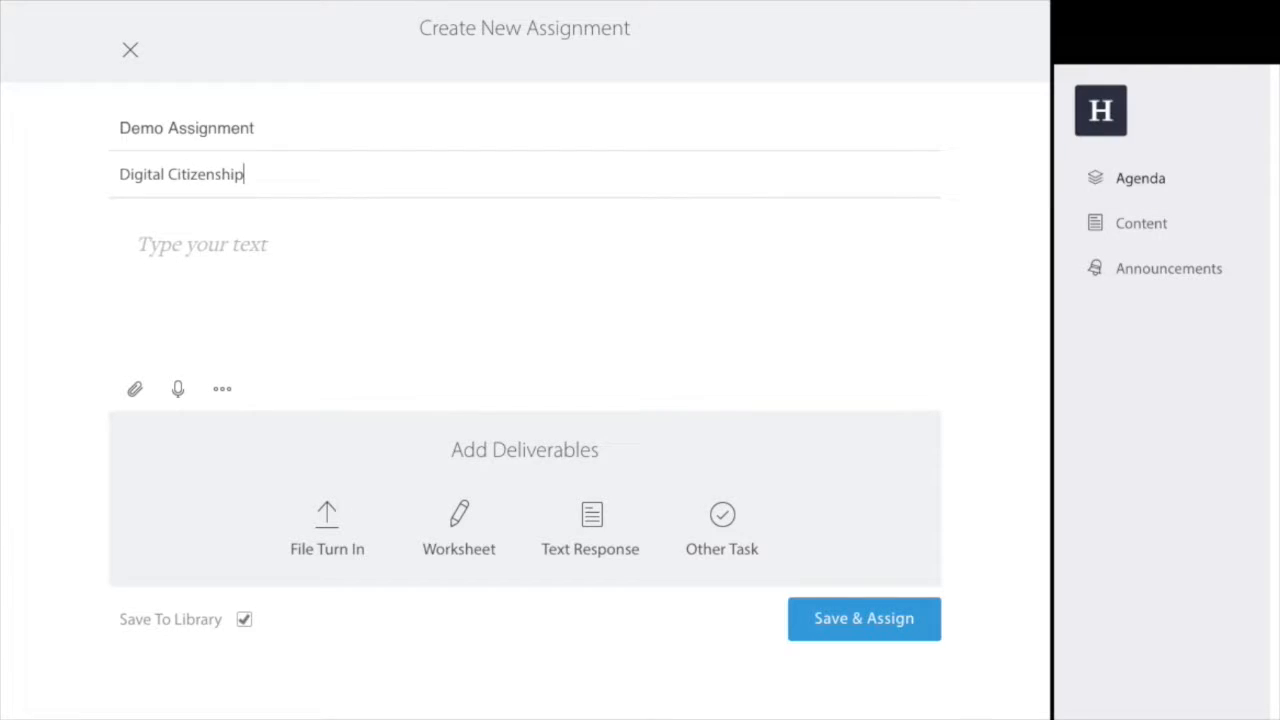
{"action": "left_click", "coordinate": [222, 237]}
{"action": "left_click", "coordinate": [253, 177]}
{"action": "type", "text": ","}
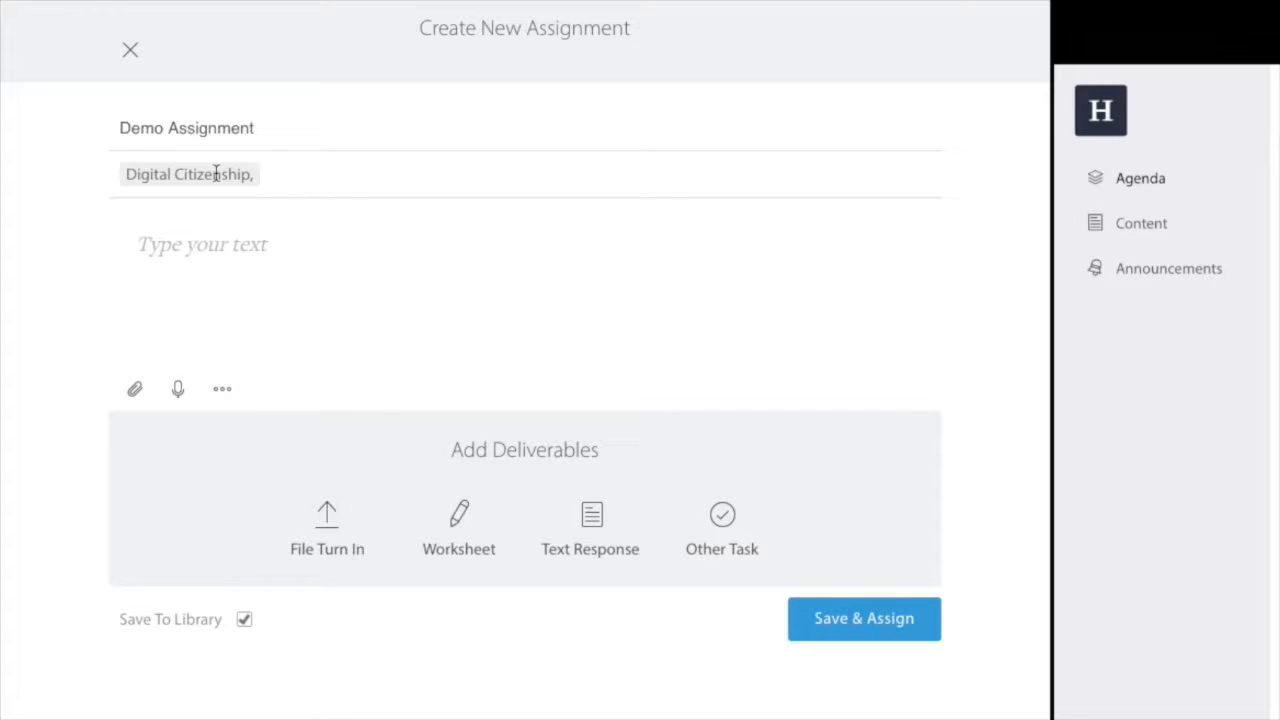
{"action": "key", "text": "BackSpace"}
{"action": "left_click", "coordinate": [227, 254]}
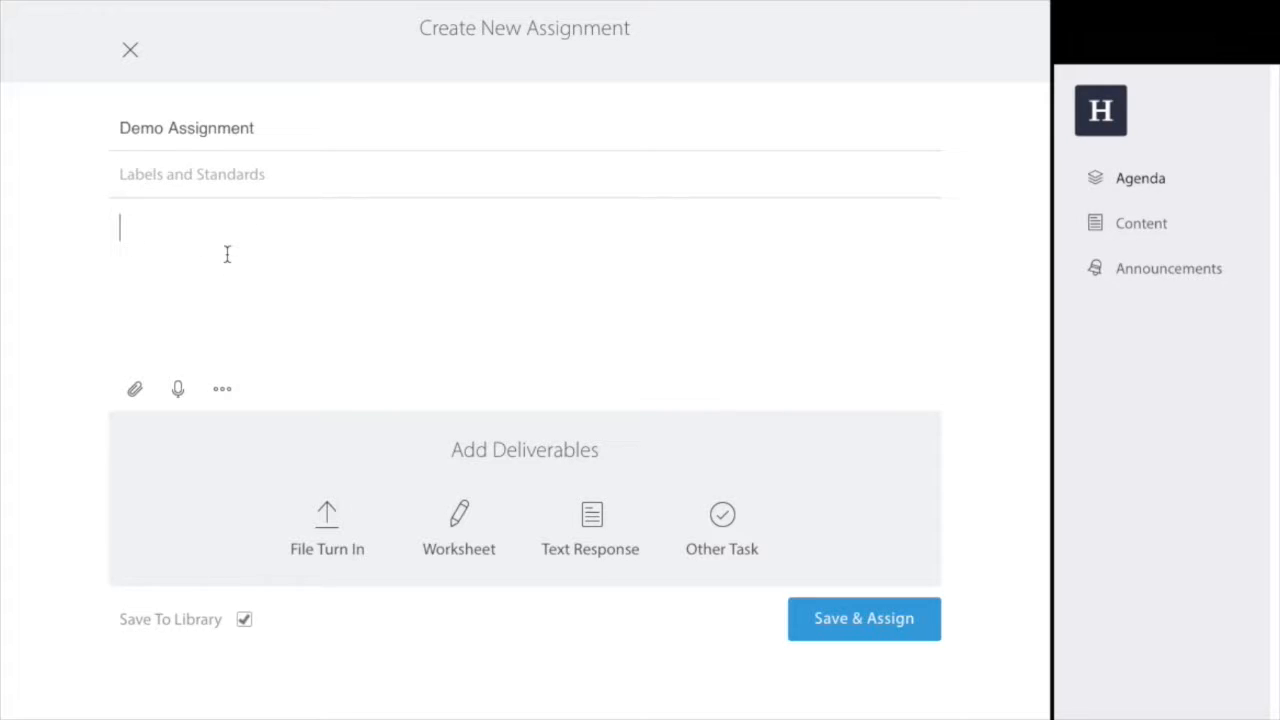
{"action": "type", "text": "Today we will be practicing turning in deliverables."}
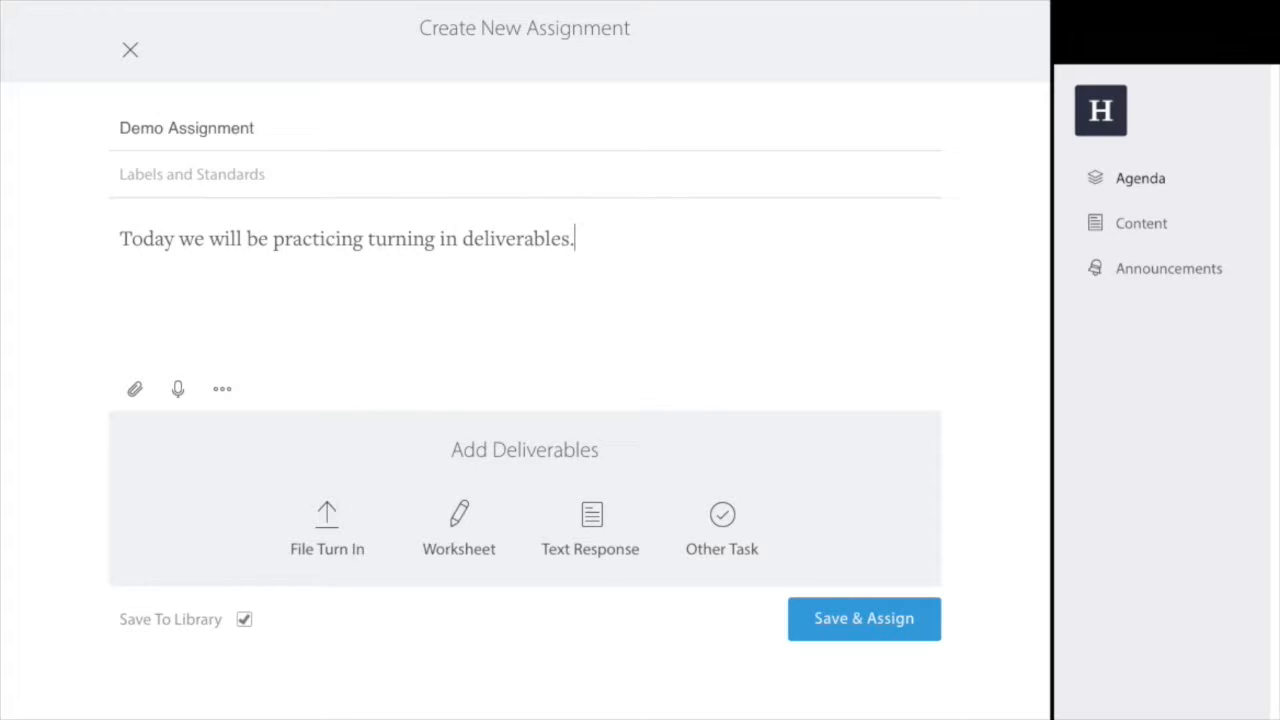
Attach Map.png from the computer to the Demo Assignment.
{"action": "left_click", "coordinate": [135, 393]}
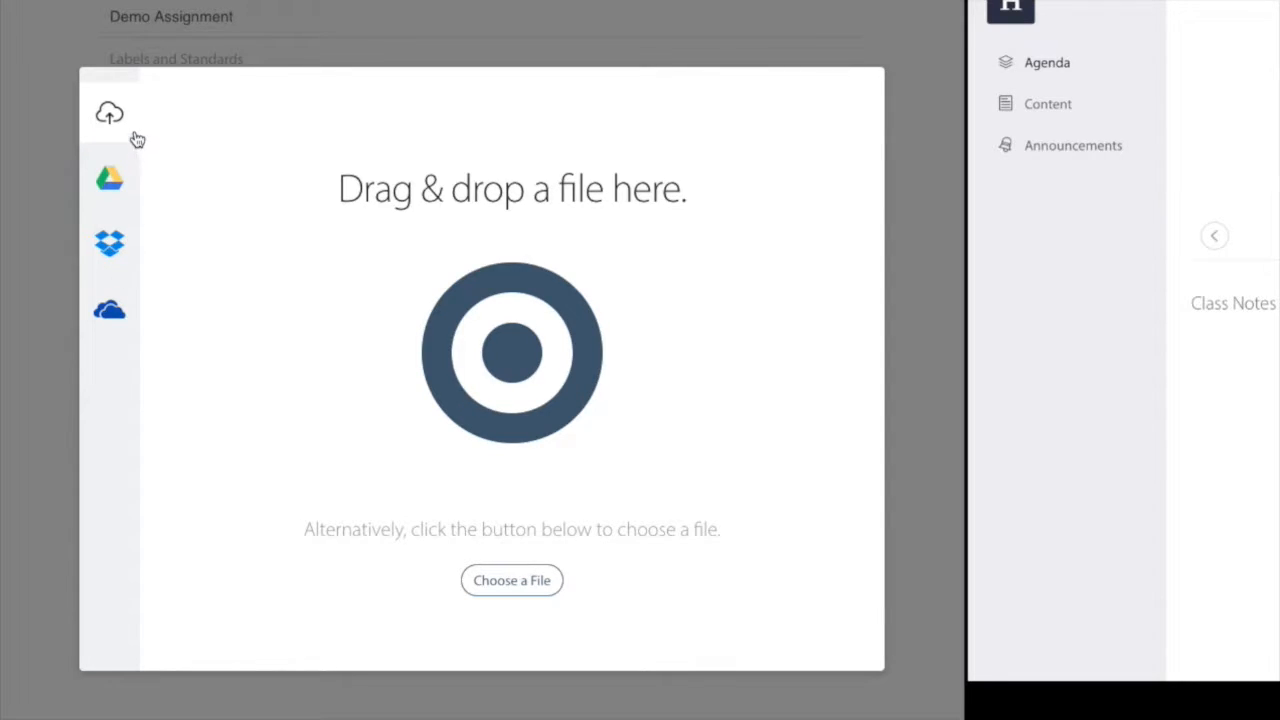
{"action": "left_click", "coordinate": [501, 583]}
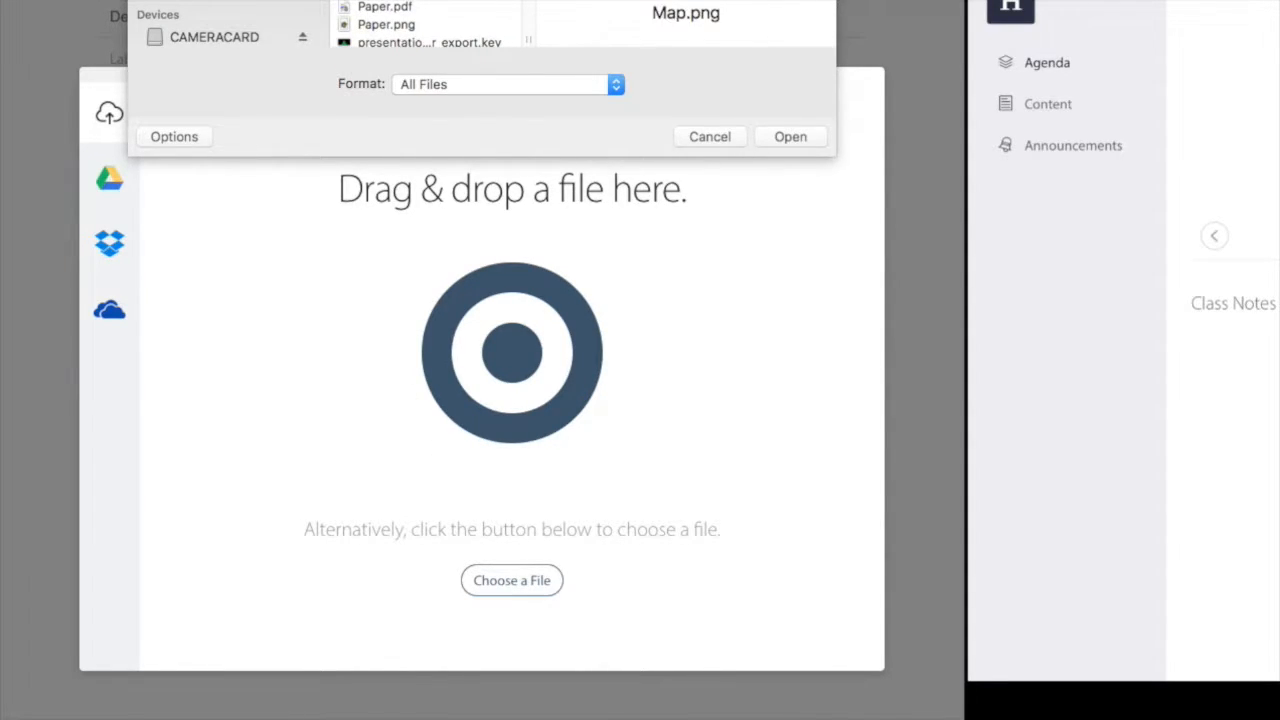
{"action": "left_click", "coordinate": [778, 136]}
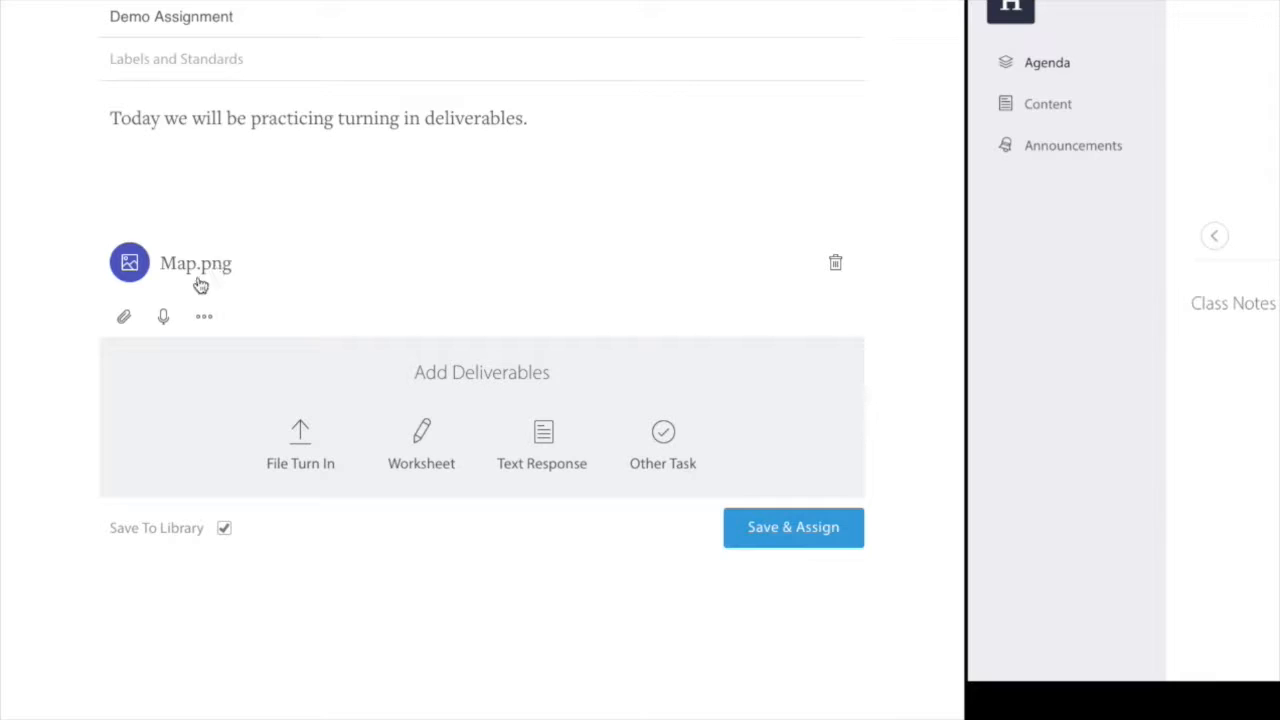
Record a 10-second audio clip and attach it beneath Map.png.
{"action": "left_click", "coordinate": [166, 318]}
{"action": "left_click", "coordinate": [165, 318]}
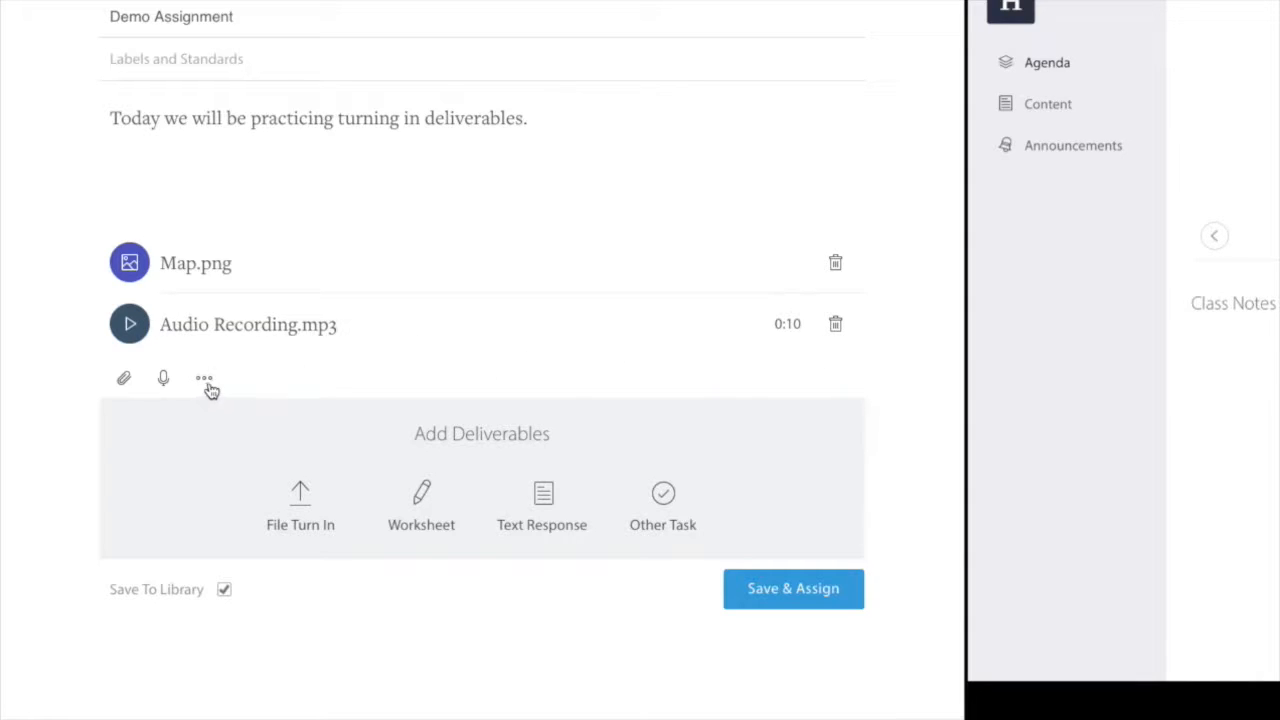
Add then delete a File Turn In row, and pick single-digit-multiplication.png for a Worksheet deliverable.
{"action": "left_click", "coordinate": [313, 503]}
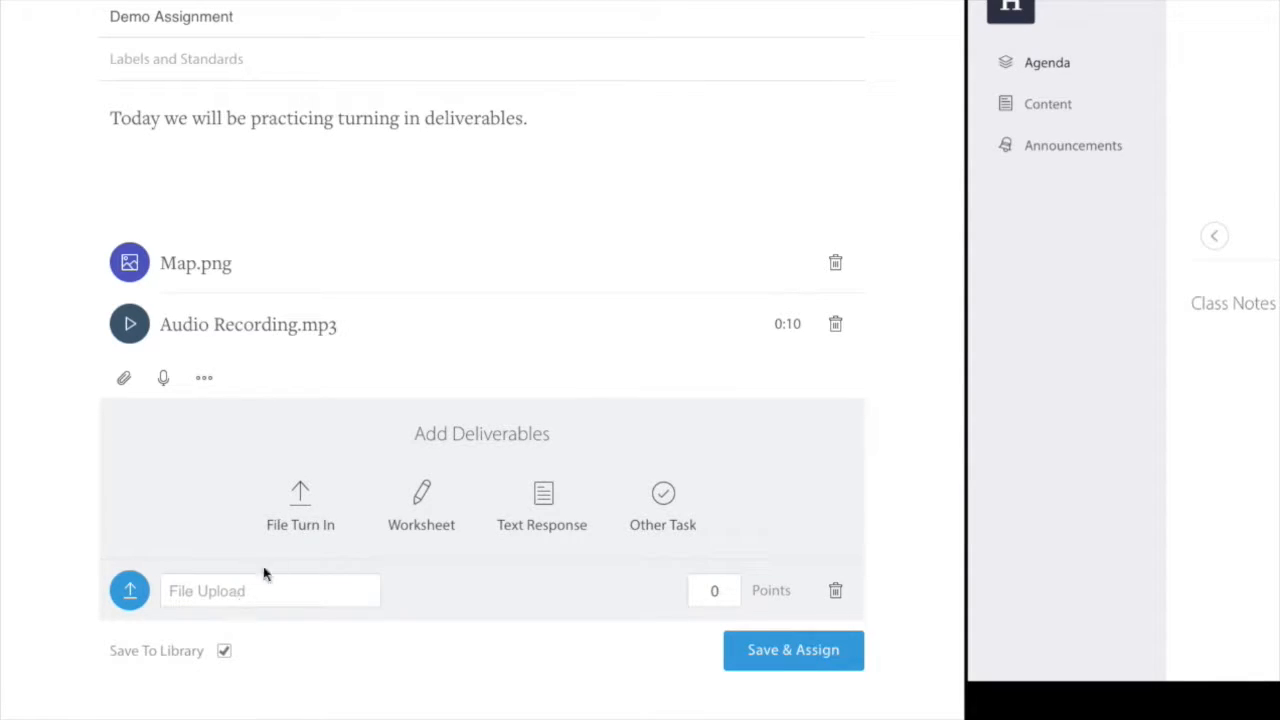
{"action": "left_click", "coordinate": [834, 591]}
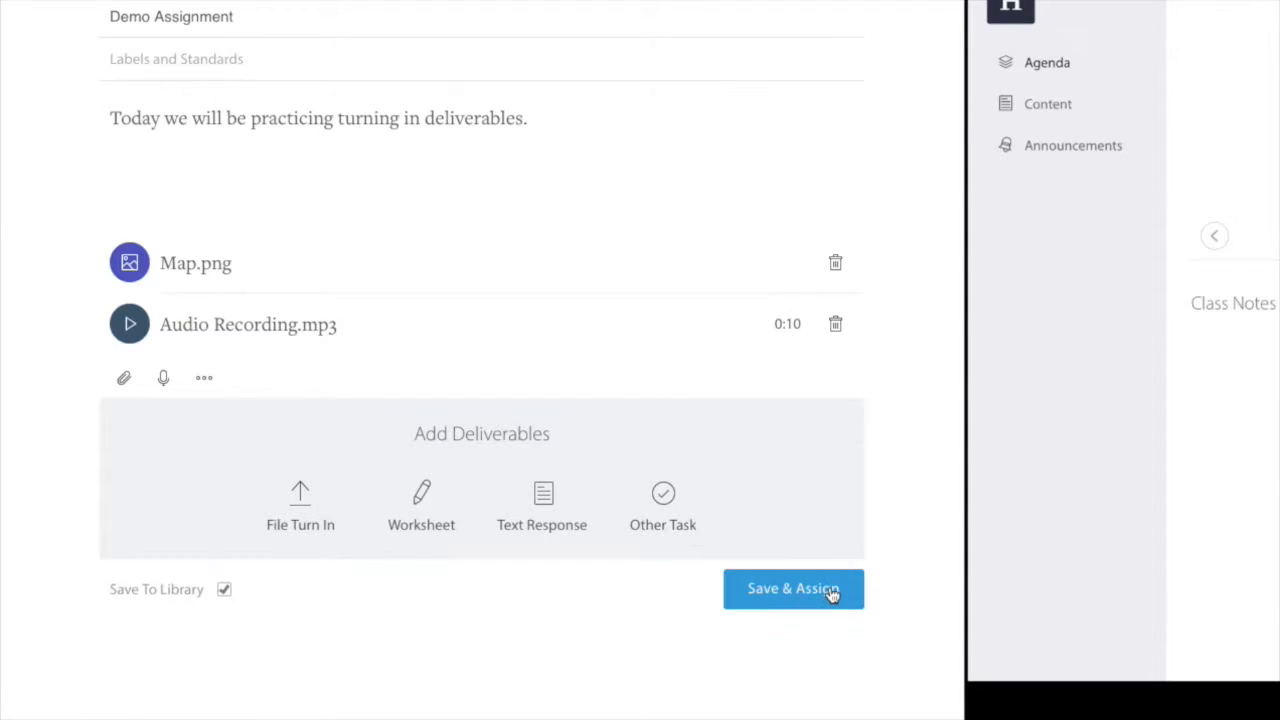
{"action": "left_click", "coordinate": [424, 508]}
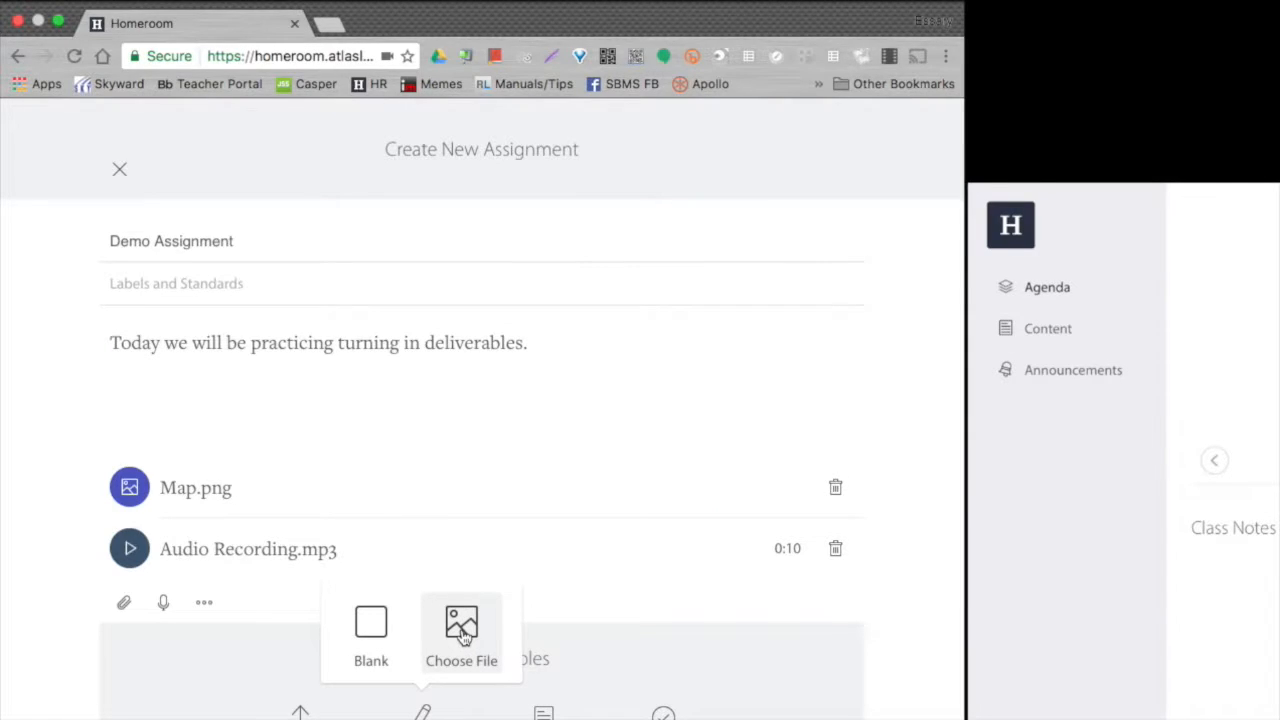
{"action": "left_click", "coordinate": [462, 630]}
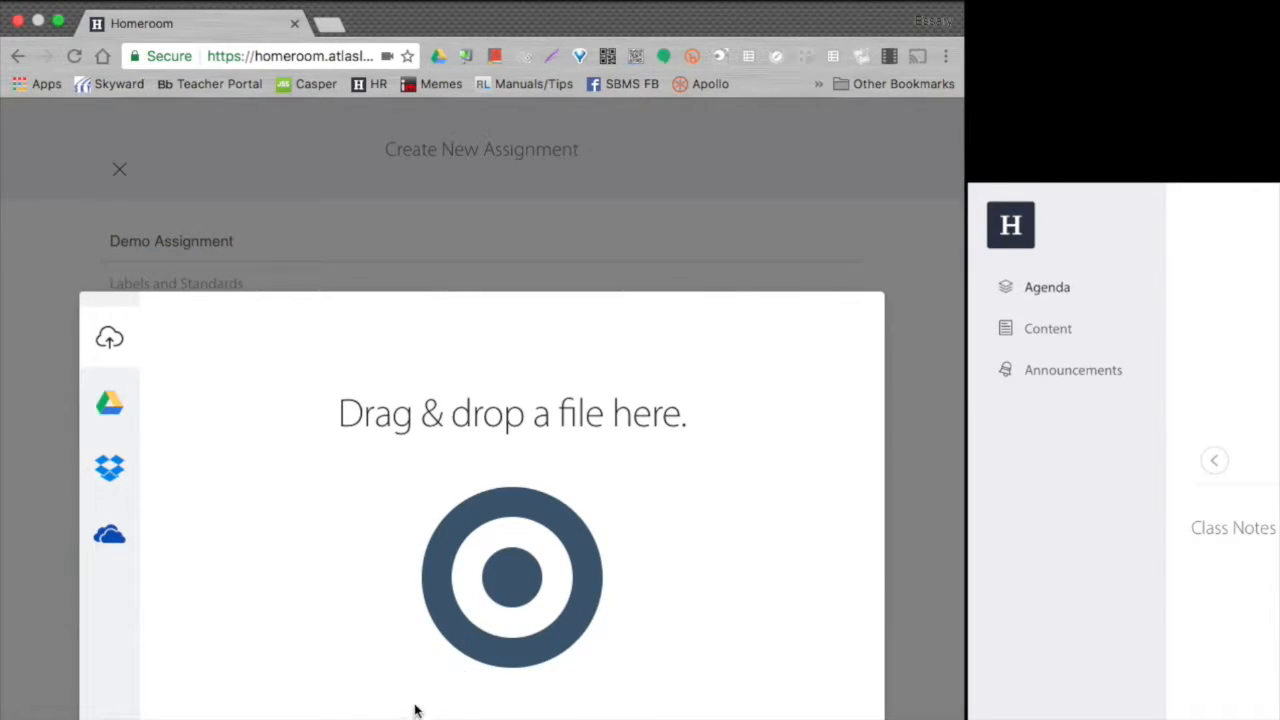
{"action": "left_click", "coordinate": [512, 712]}
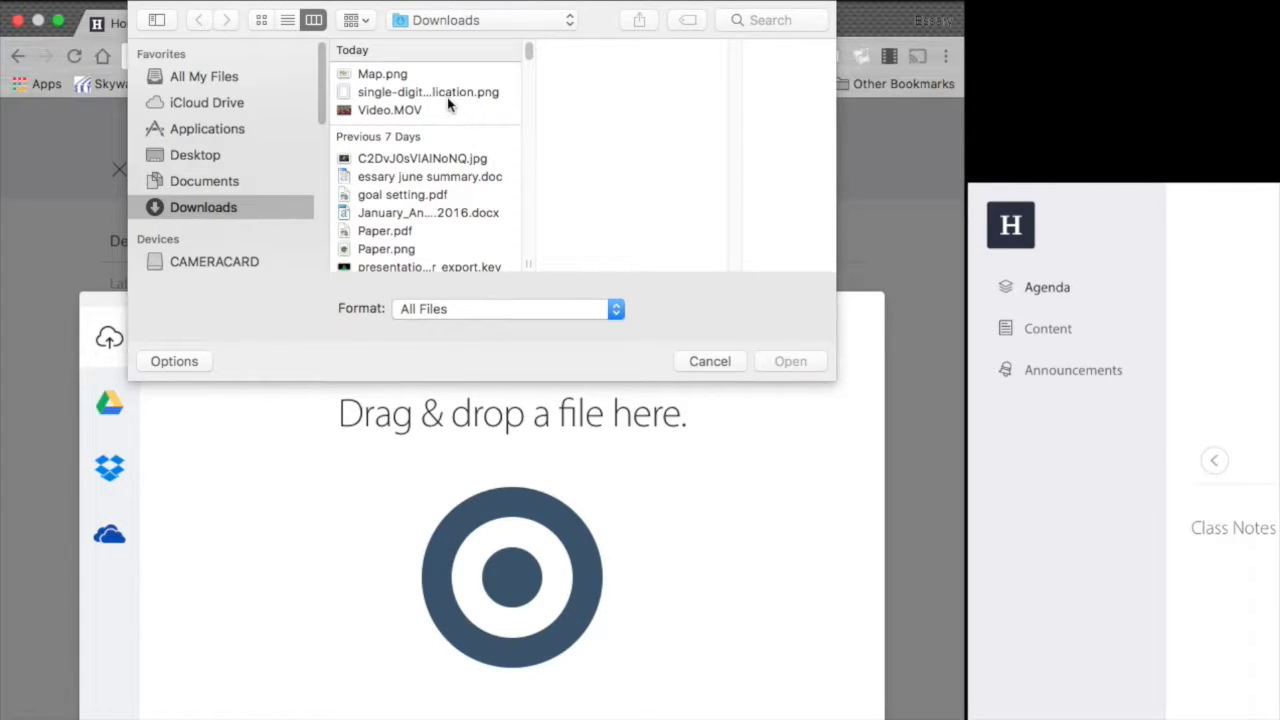
{"action": "left_click", "coordinate": [444, 91]}
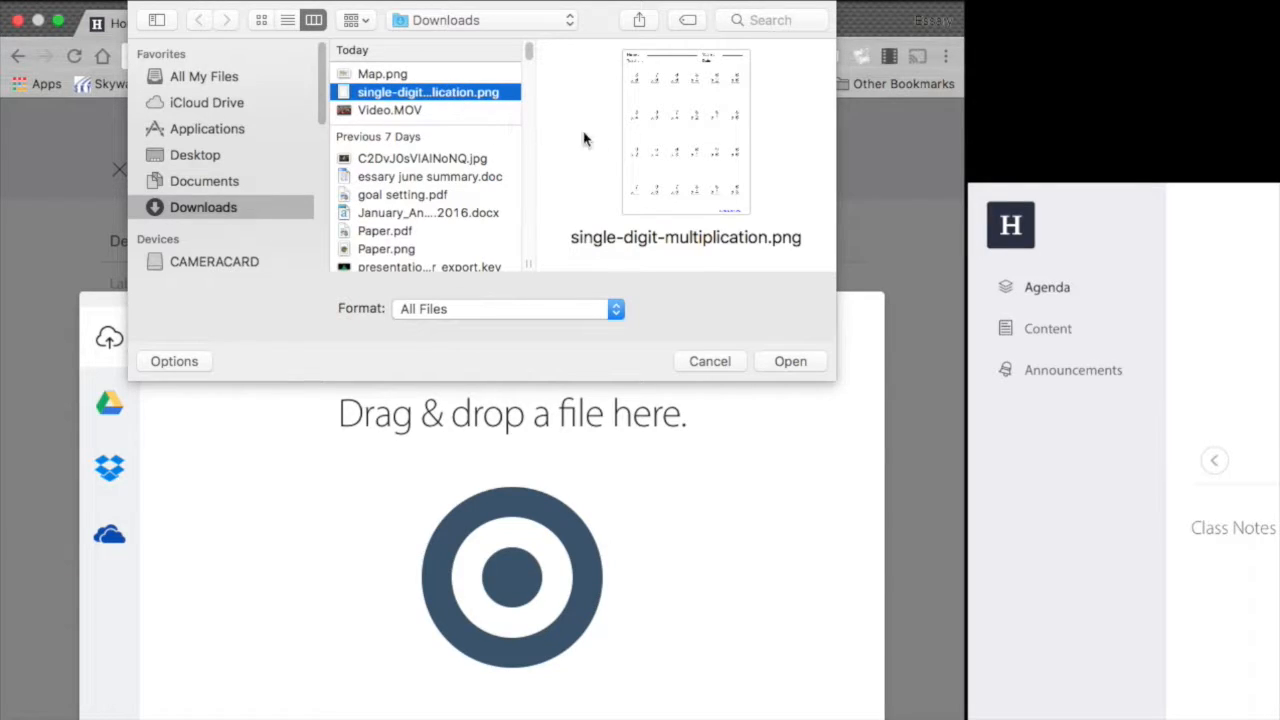
Upload the worksheet, name it 'Multiplication Worksheet' worth 100 points, and add a file-upload deliverable.
{"action": "left_click", "coordinate": [791, 362]}
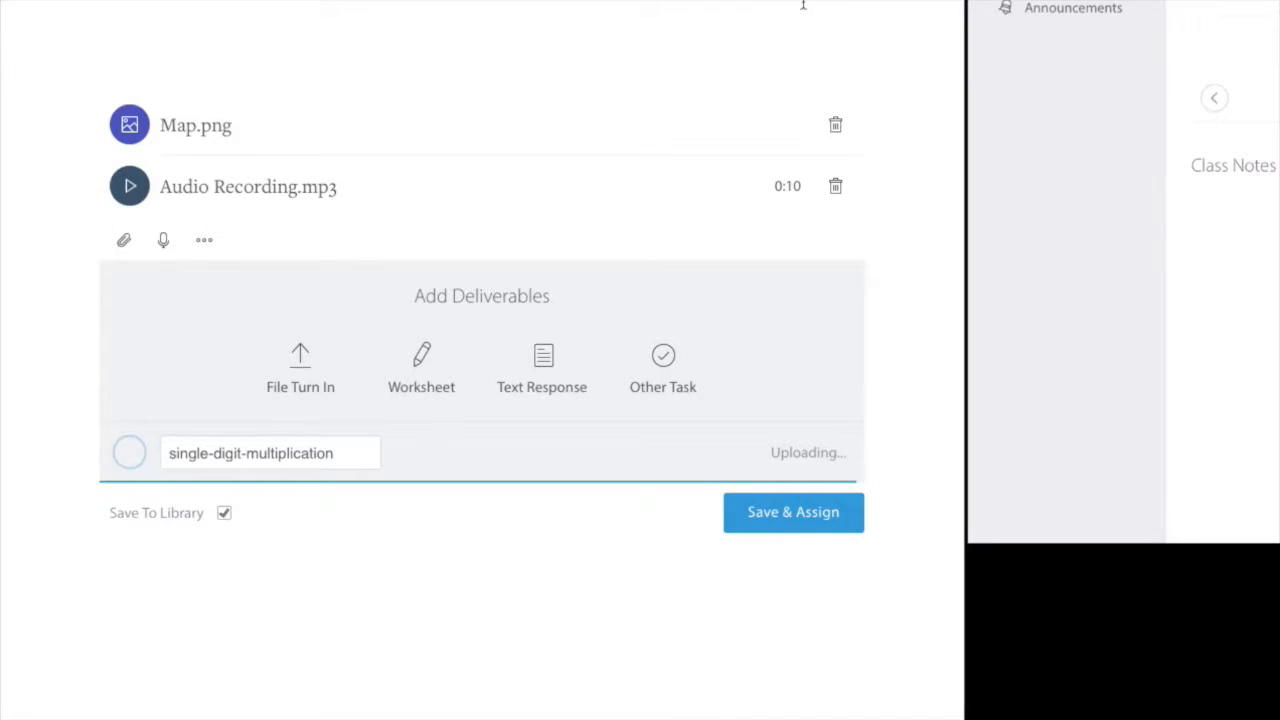
{"action": "left_click", "coordinate": [347, 458]}
{"action": "left_click_drag", "start_coordinate": [347, 458], "coordinate": [160, 453]}
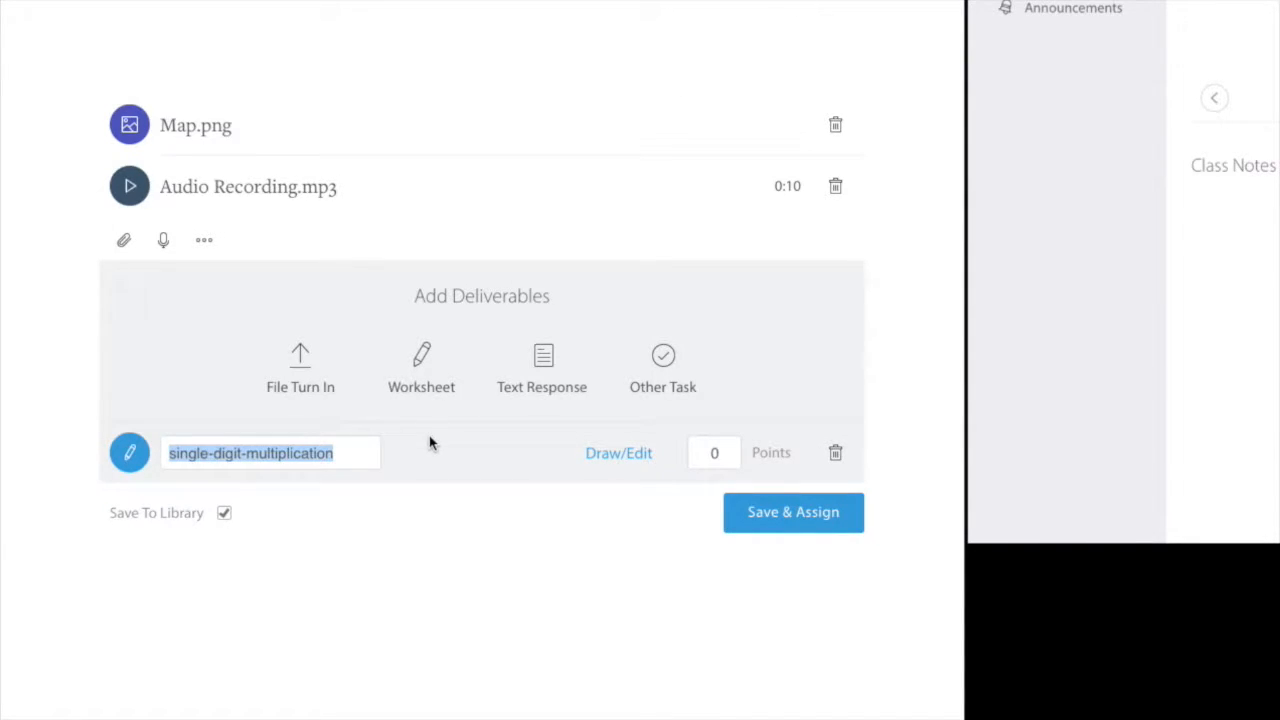
{"action": "type", "text": "Multipl"}
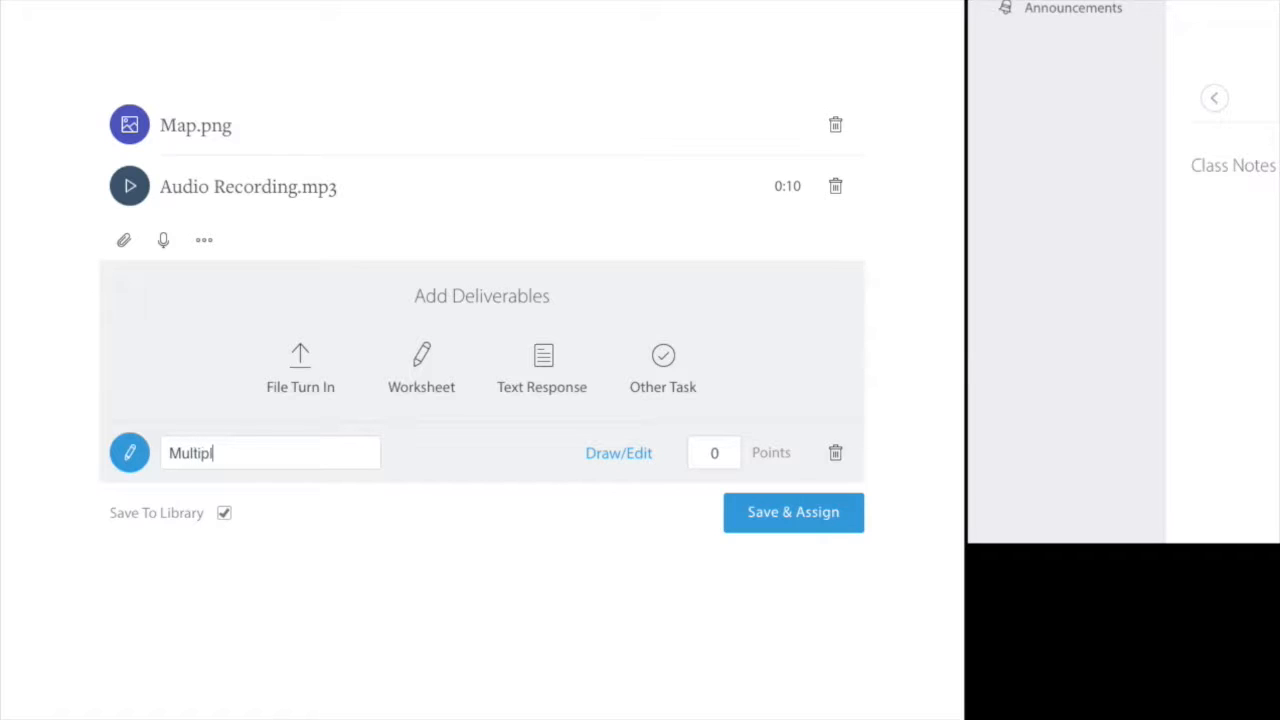
{"action": "type", "text": "ication Works"}
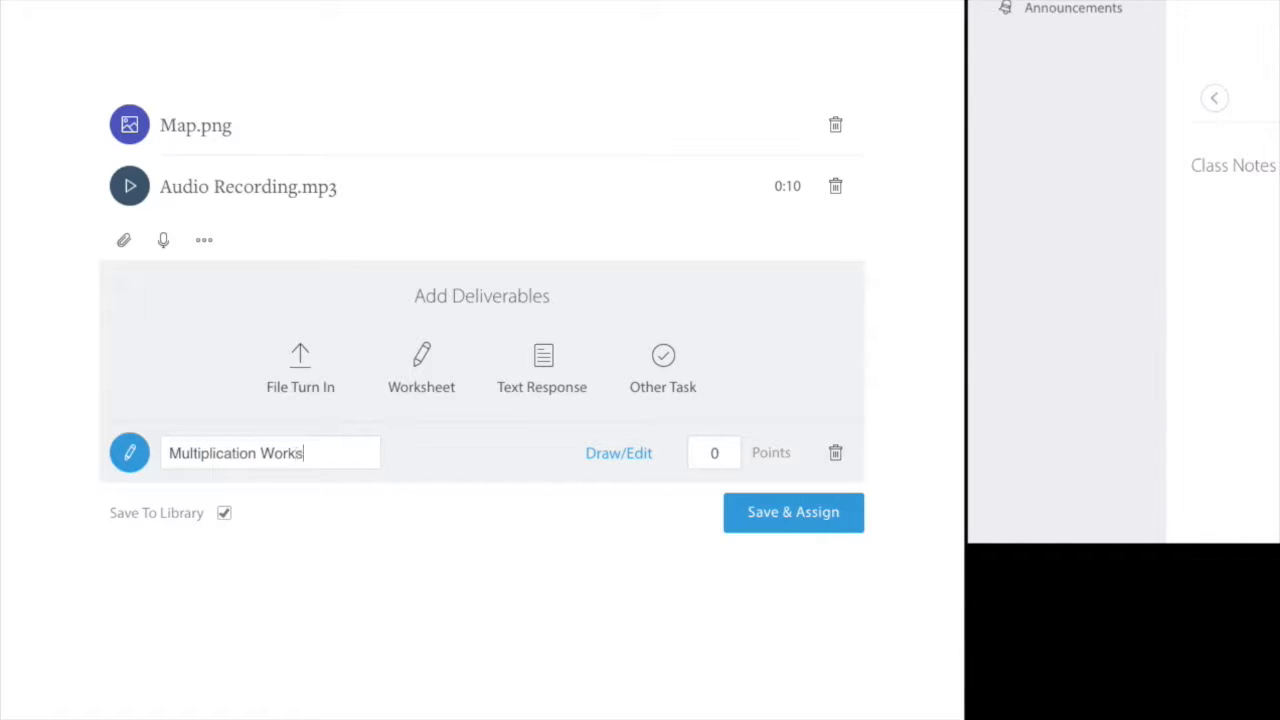
{"action": "type", "text": "heet"}
{"action": "left_click", "coordinate": [713, 453]}
{"action": "type", "text": "100"}
{"action": "left_click", "coordinate": [298, 382]}
{"action": "left_click", "coordinate": [271, 514]}
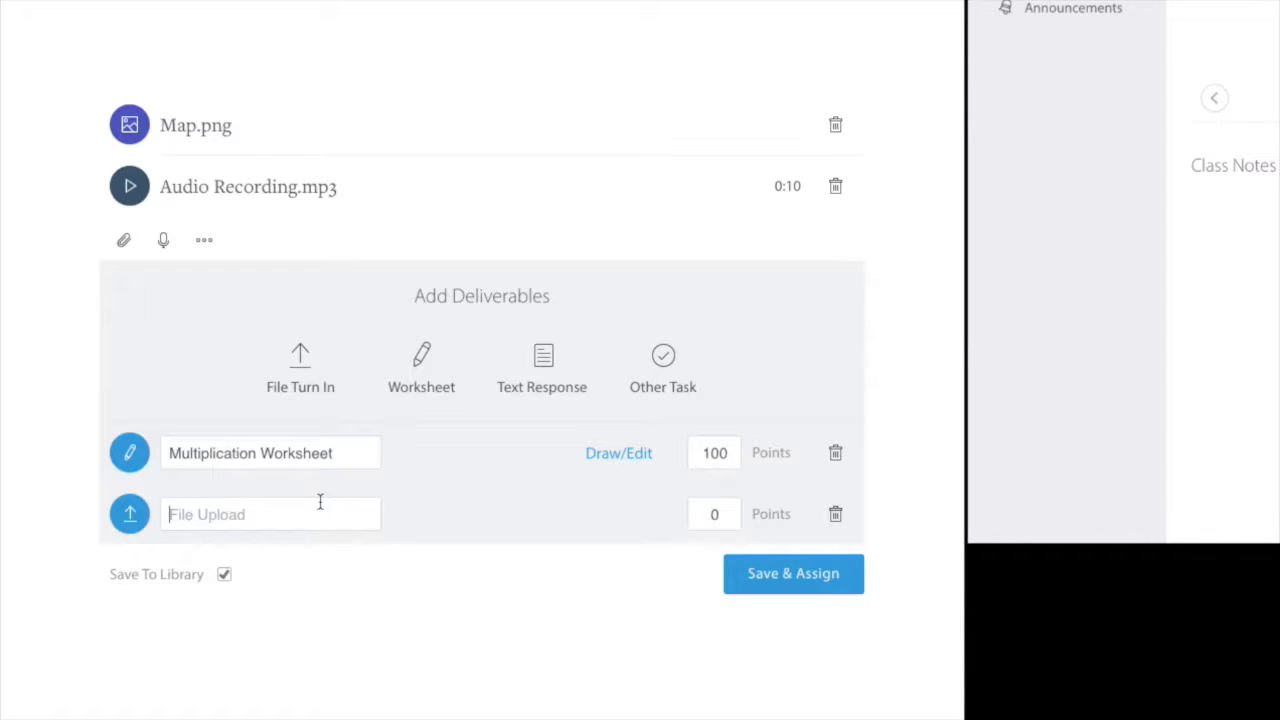
Name the file upload 'Keynote Presentation (PDF)' at 100 points, then add a text-response deliverable.
{"action": "type", "text": "Keynote Presentaion"}
{"action": "key", "text": "BackSpace"}
{"action": "key", "text": "BackSpace"}
{"action": "key", "text": "BackSpace"}
{"action": "type", "text": "tion "}
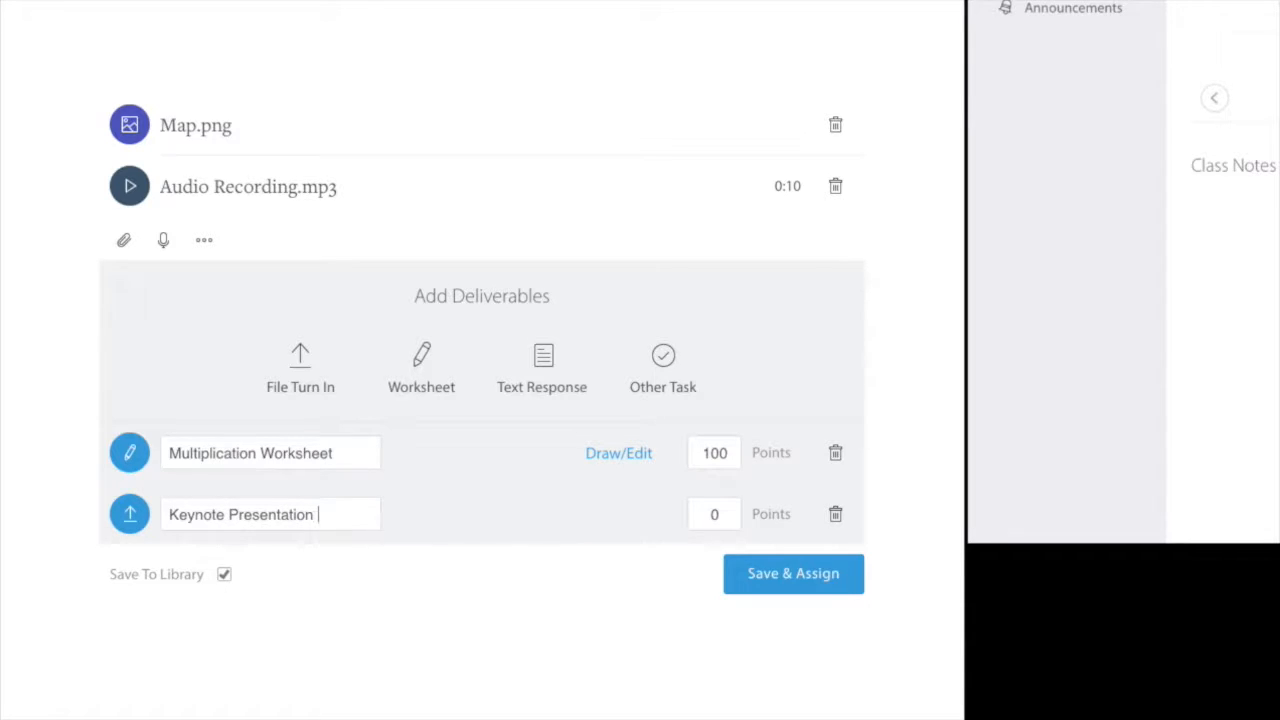
{"action": "type", "text": "(PDF)"}
{"action": "left_click", "coordinate": [705, 514]}
{"action": "type", "text": "100"}
{"action": "left_click", "coordinate": [549, 363]}
{"action": "left_click", "coordinate": [247, 575]}
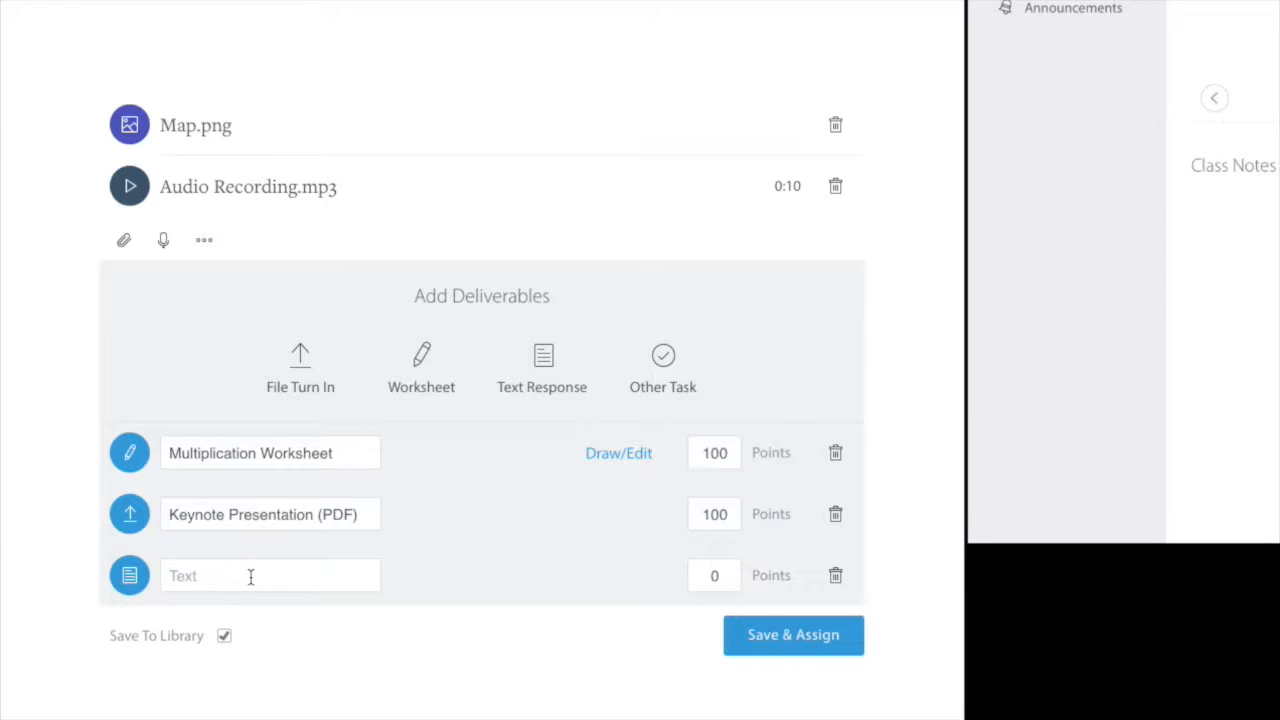
Write the prompt 'In three sentences or less explain what the lunar cycle is' worth 100 points.
{"action": "type", "text": "In three sentences or less expl"}
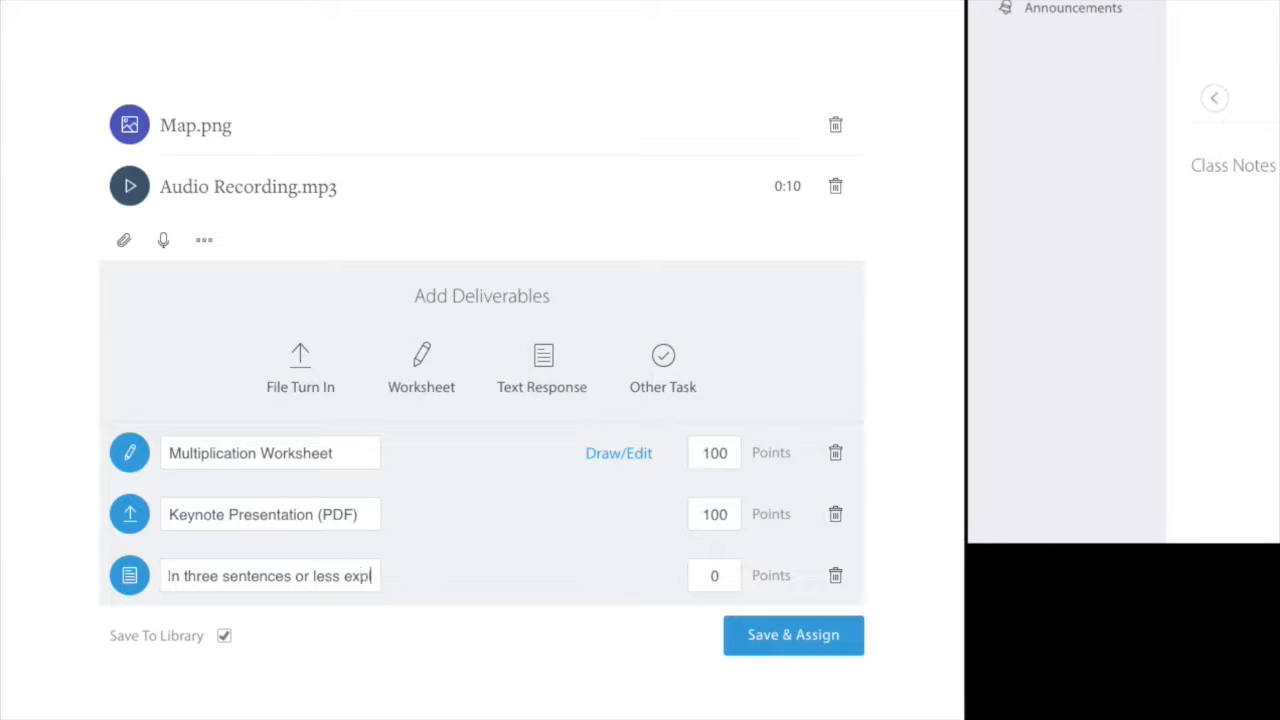
{"action": "type", "text": "ain what the luna"}
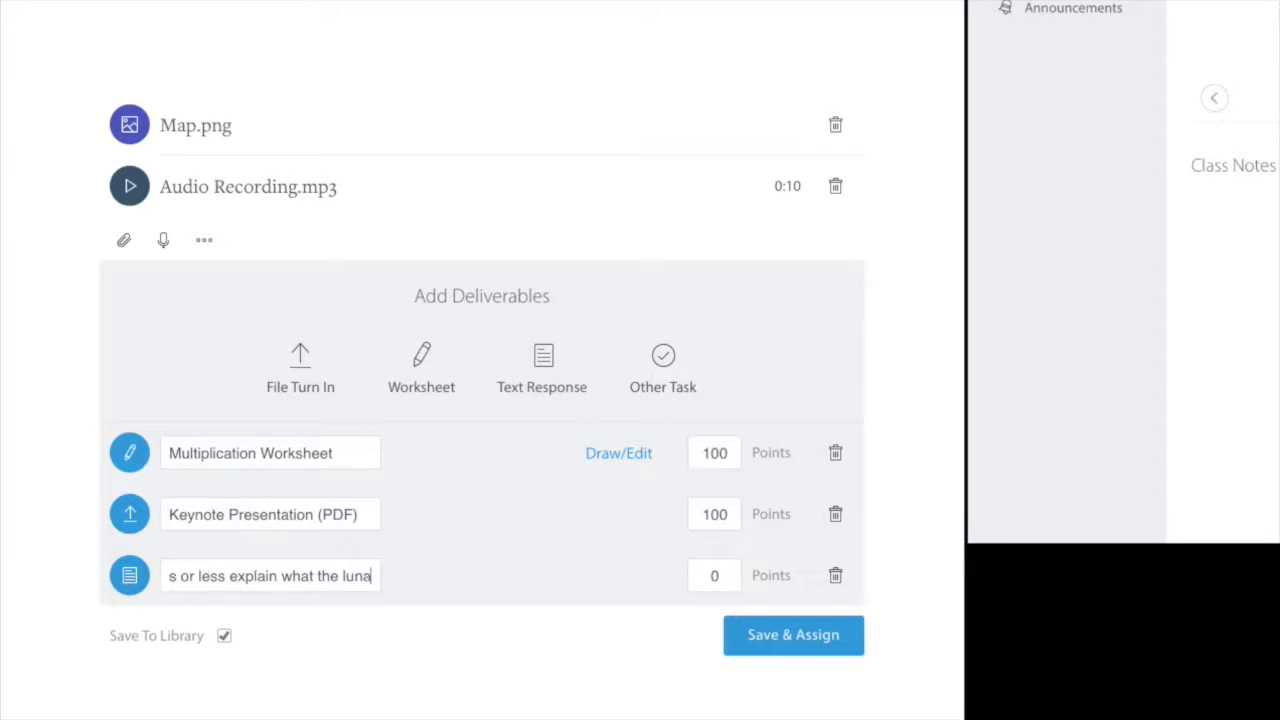
{"action": "type", "text": "r cycle is."}
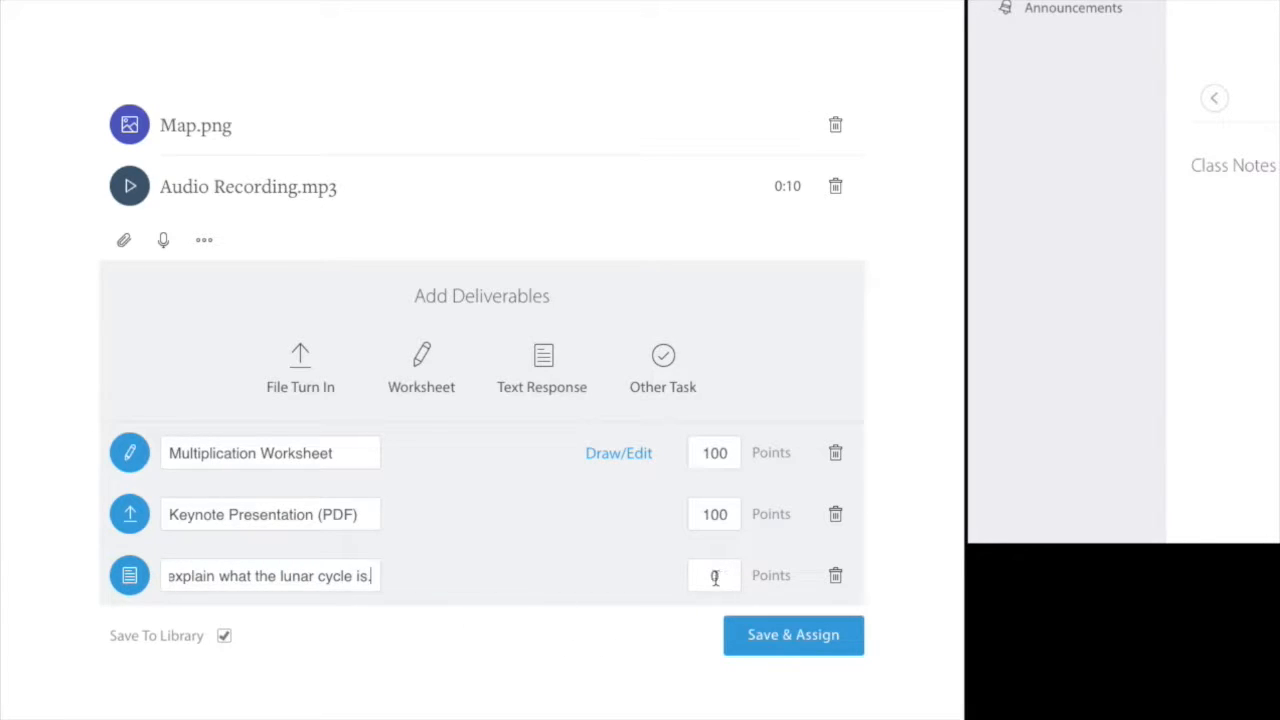
{"action": "left_click", "coordinate": [714, 576]}
{"action": "type", "text": "100"}
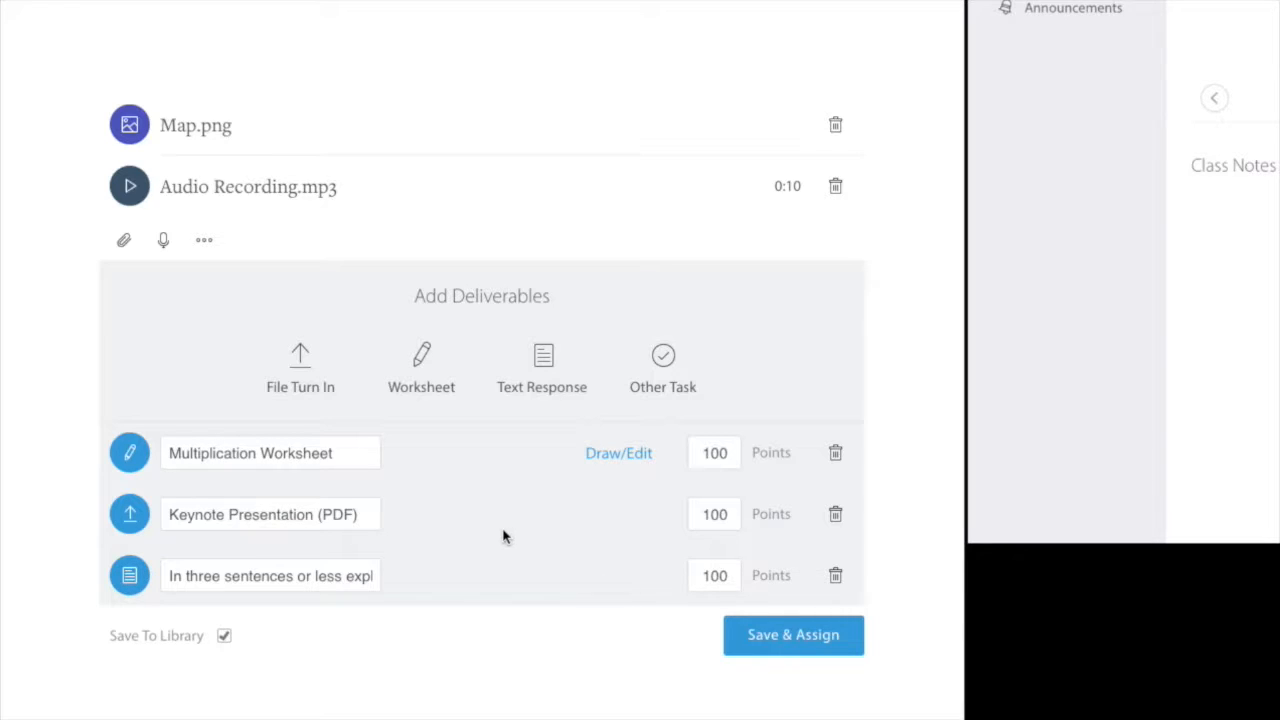
Add an other-task deliverable named 'Cardinal Directions (in class)'.
{"action": "left_click", "coordinate": [664, 372]}
{"action": "left_click", "coordinate": [293, 643]}
{"action": "type", "text": "Cardinal Directions"}
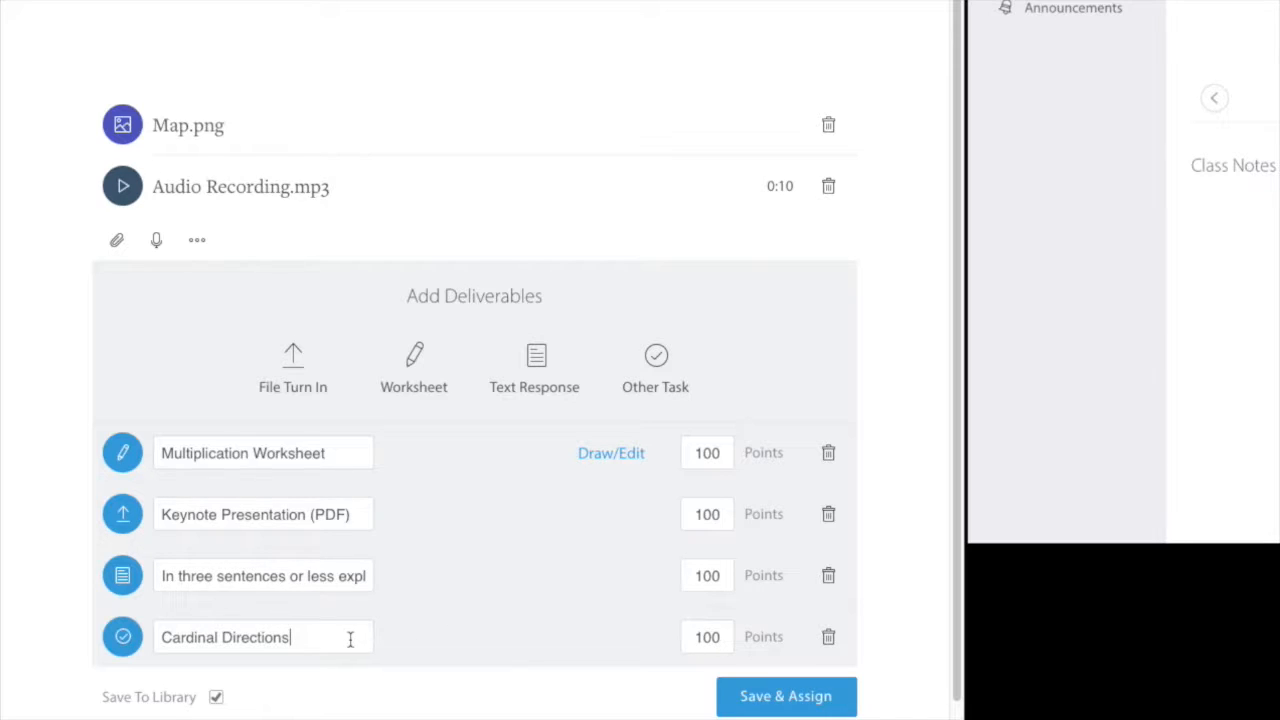
{"action": "type", "text": " (in class)"}
Open the Multiplication Worksheet for drawing and set the pen to red at the thickest size.
{"action": "left_click", "coordinate": [612, 455]}
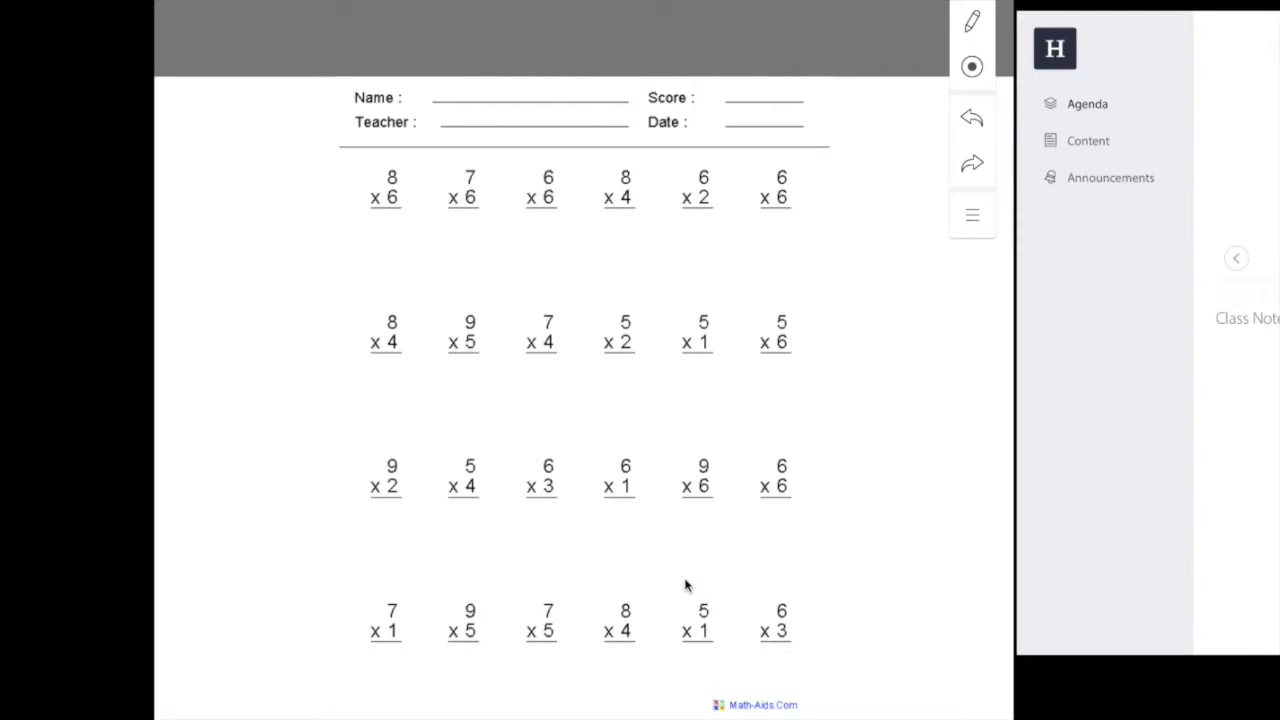
{"action": "left_click", "coordinate": [972, 36]}
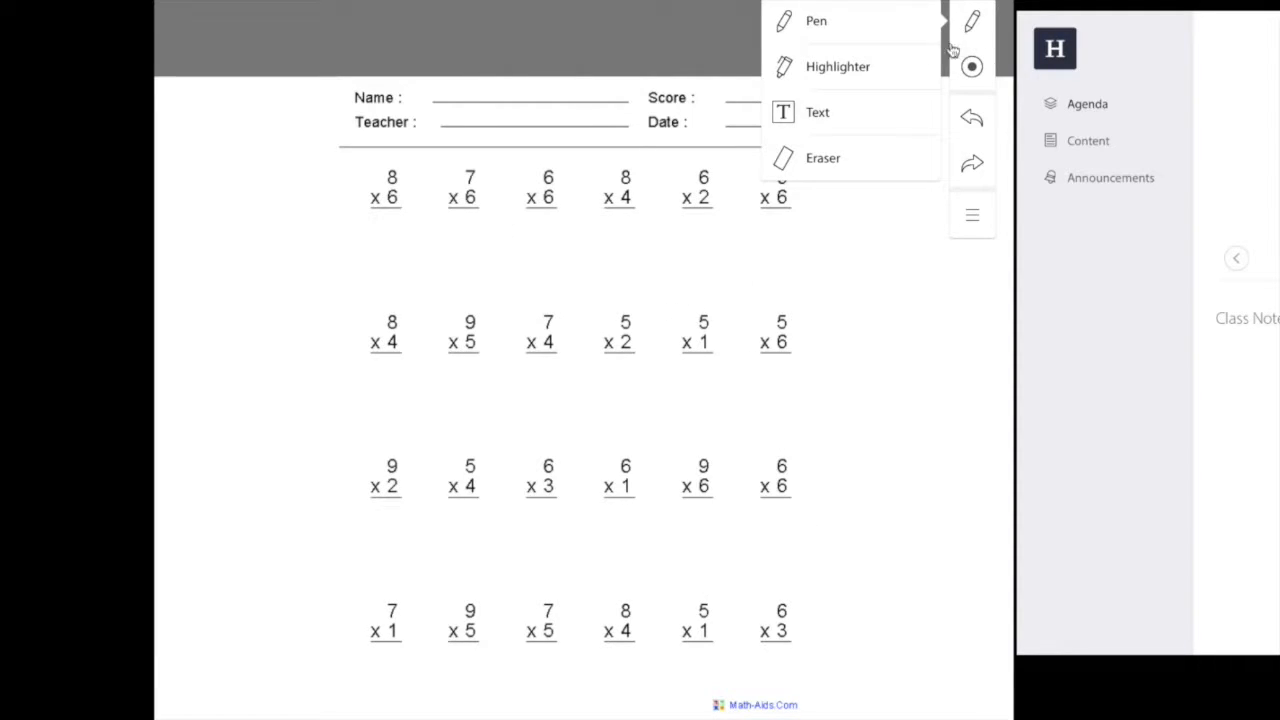
{"action": "left_click", "coordinate": [826, 33]}
{"action": "left_click", "coordinate": [974, 70]}
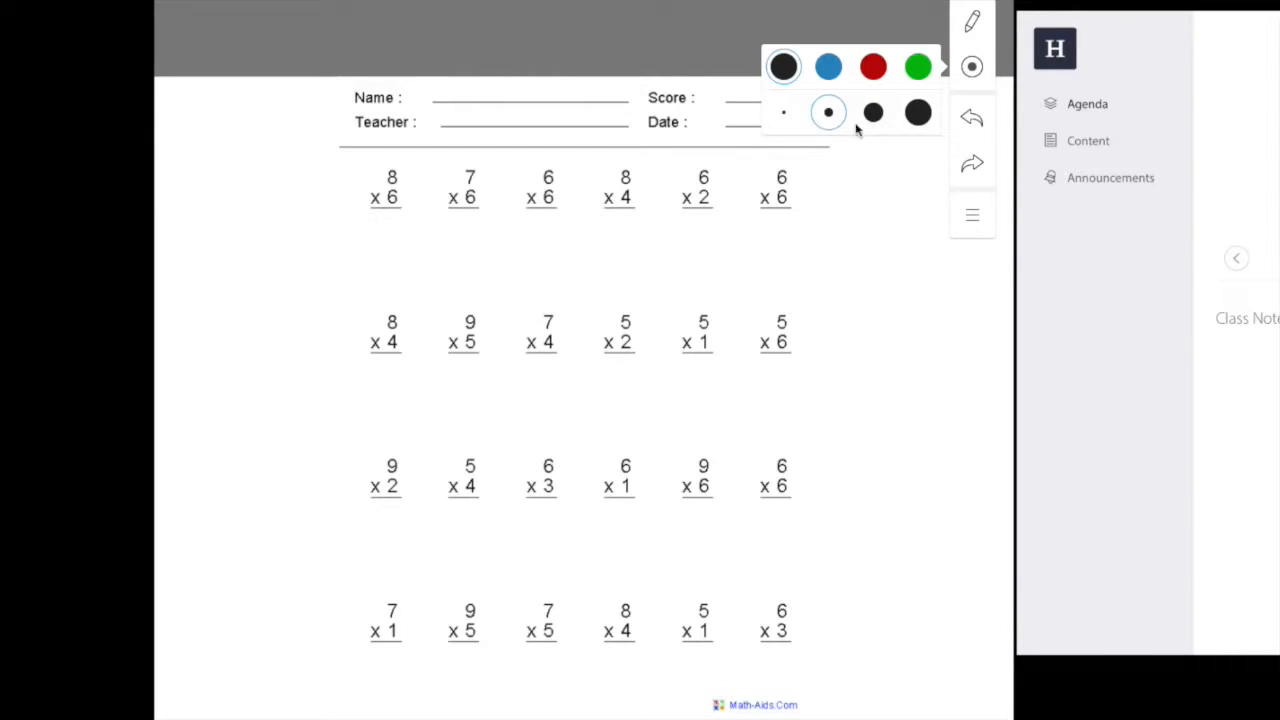
{"action": "left_click", "coordinate": [875, 70]}
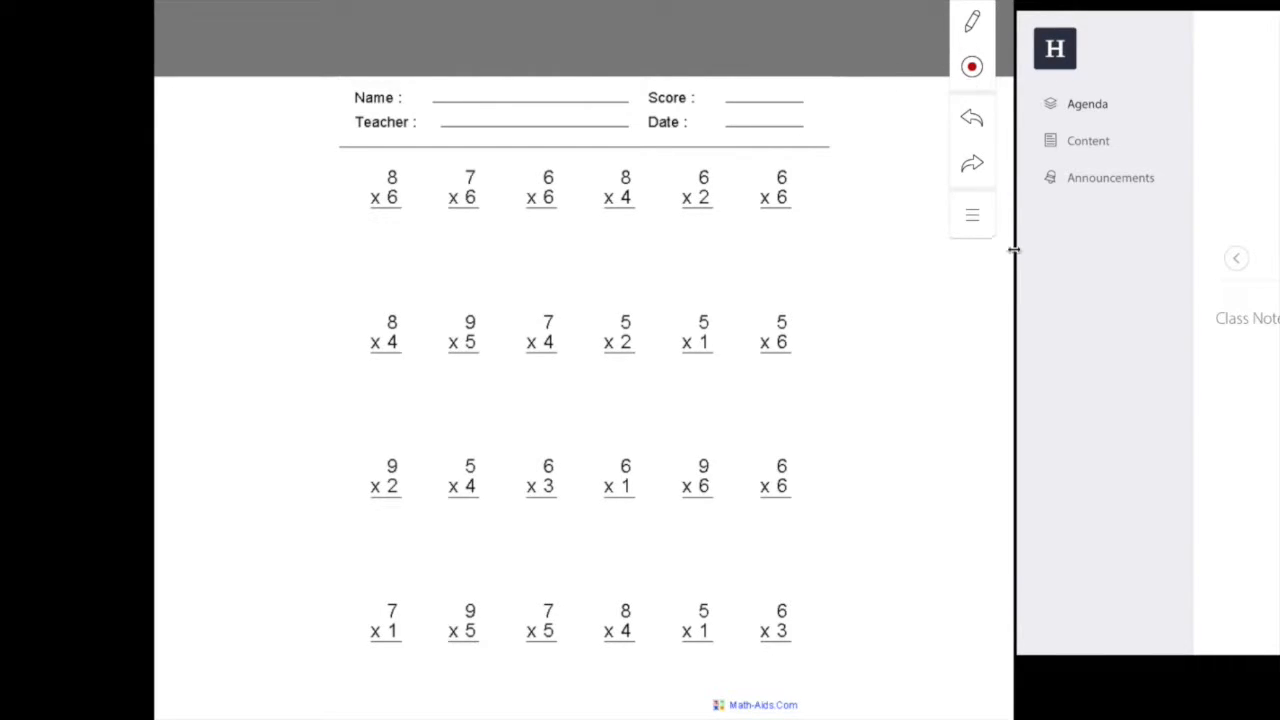
{"action": "left_click", "coordinate": [966, 36]}
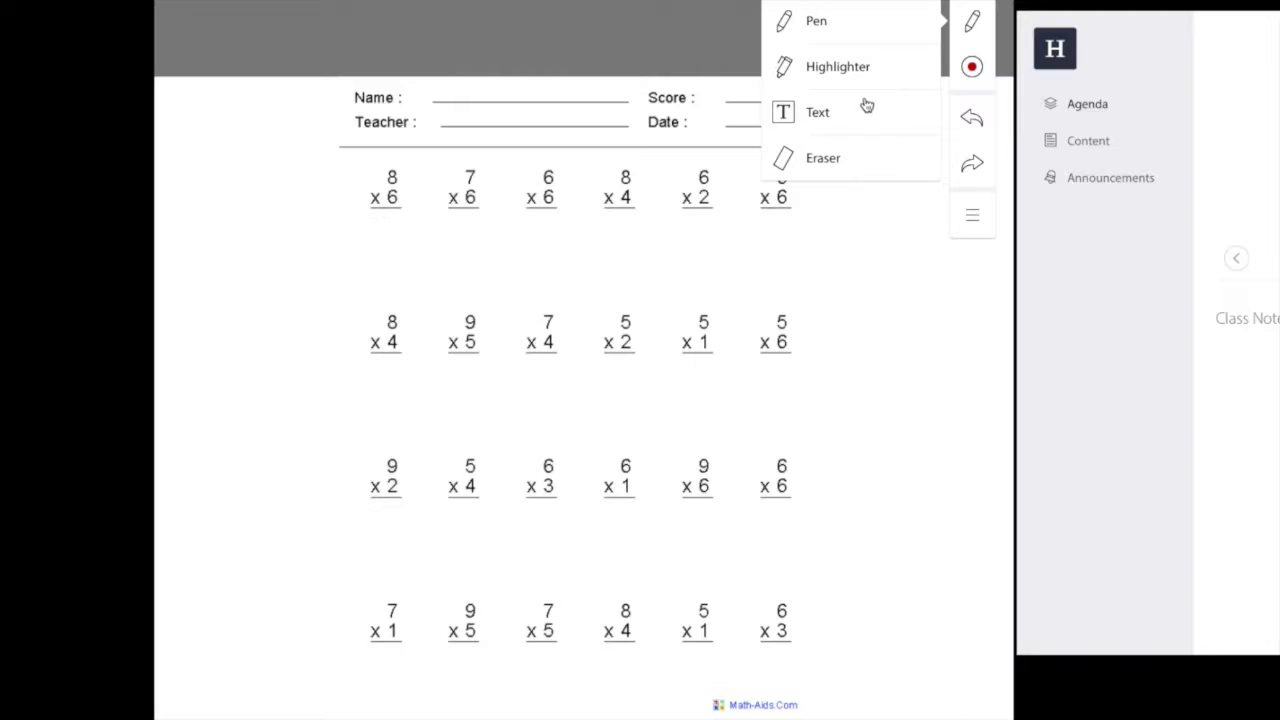
{"action": "left_click", "coordinate": [976, 33]}
{"action": "left_click", "coordinate": [980, 230]}
{"action": "left_click", "coordinate": [977, 229]}
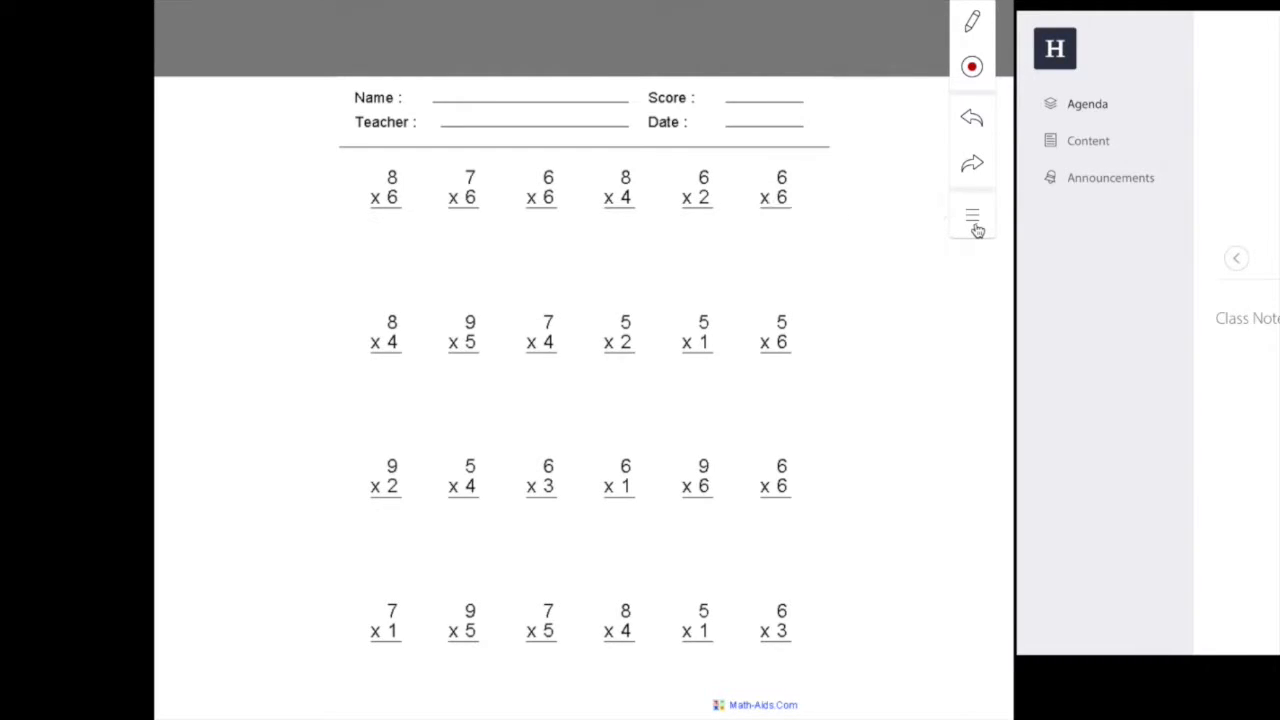
{"action": "left_click", "coordinate": [968, 72]}
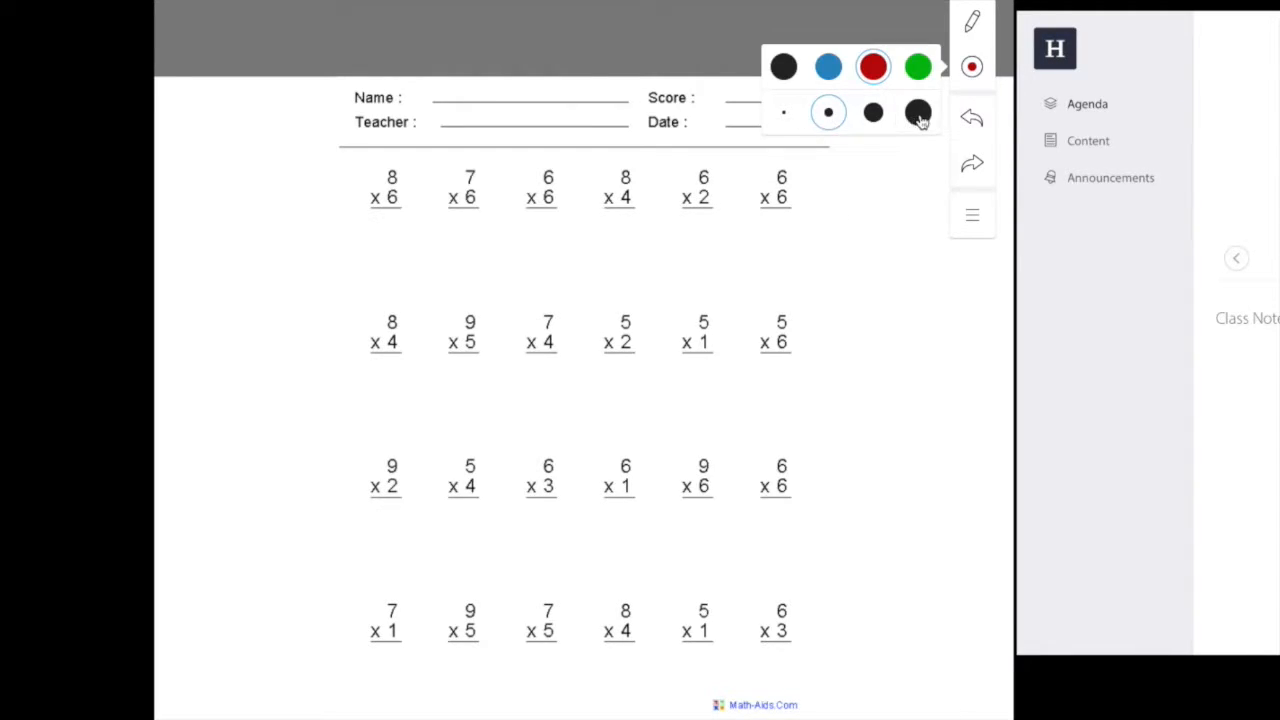
{"action": "left_click", "coordinate": [919, 116]}
Slash through the 8 x 4, 5 x 2, 9 x 6 and 6 x 6 problems and write an A beside 6 x 3.
{"action": "left_click_drag", "start_coordinate": [346, 366], "coordinate": [421, 303]}
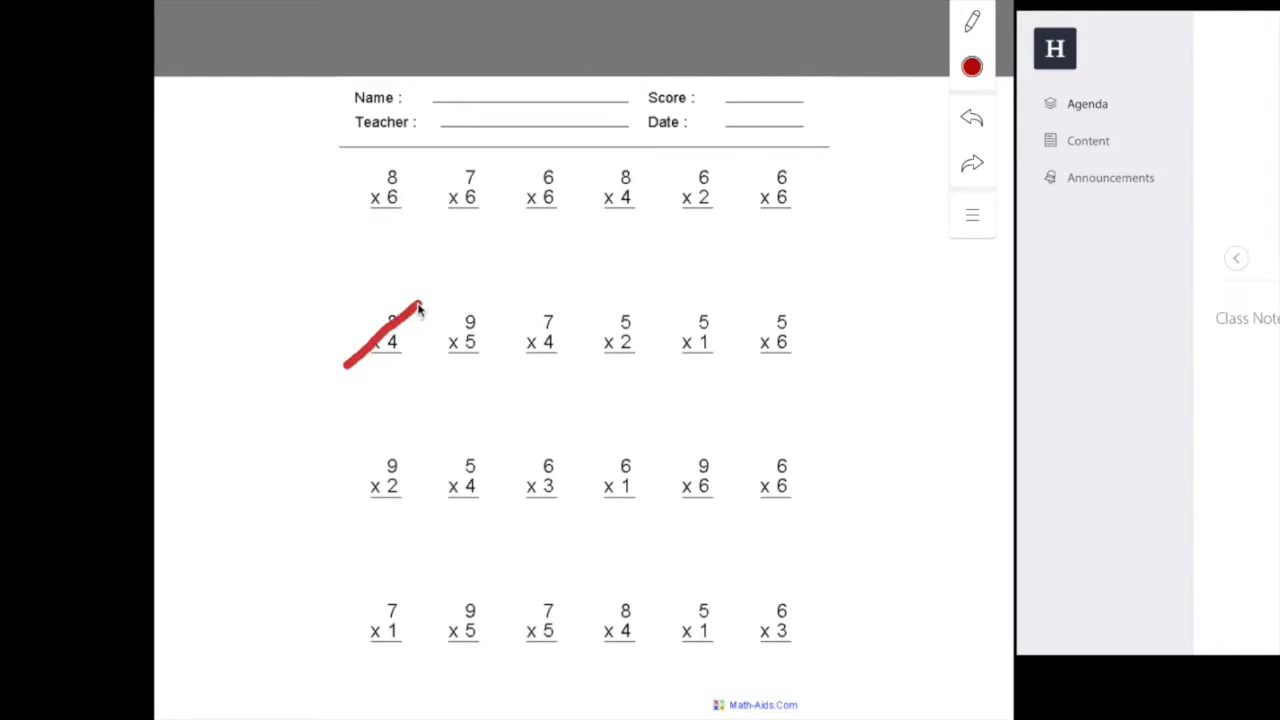
{"action": "left_click_drag", "start_coordinate": [658, 300], "coordinate": [592, 367]}
{"action": "left_click_drag", "start_coordinate": [716, 454], "coordinate": [690, 505]}
{"action": "left_click_drag", "start_coordinate": [810, 451], "coordinate": [756, 512]}
{"action": "mouse_move", "coordinate": [816, 640]}
{"action": "left_mouse_down"}
{"action": "mouse_move", "coordinate": [828, 568]}
{"action": "mouse_move", "coordinate": [860, 647]}
{"action": "left_mouse_up"}
{"action": "mouse_move", "coordinate": [802, 592]}
{"action": "left_mouse_down"}
{"action": "mouse_move", "coordinate": [830, 626]}
{"action": "mouse_move", "coordinate": [812, 640]}
{"action": "mouse_move", "coordinate": [757, 608]}
{"action": "mouse_move", "coordinate": [828, 597]}
{"action": "mouse_move", "coordinate": [778, 567]}
{"action": "left_mouse_up"}
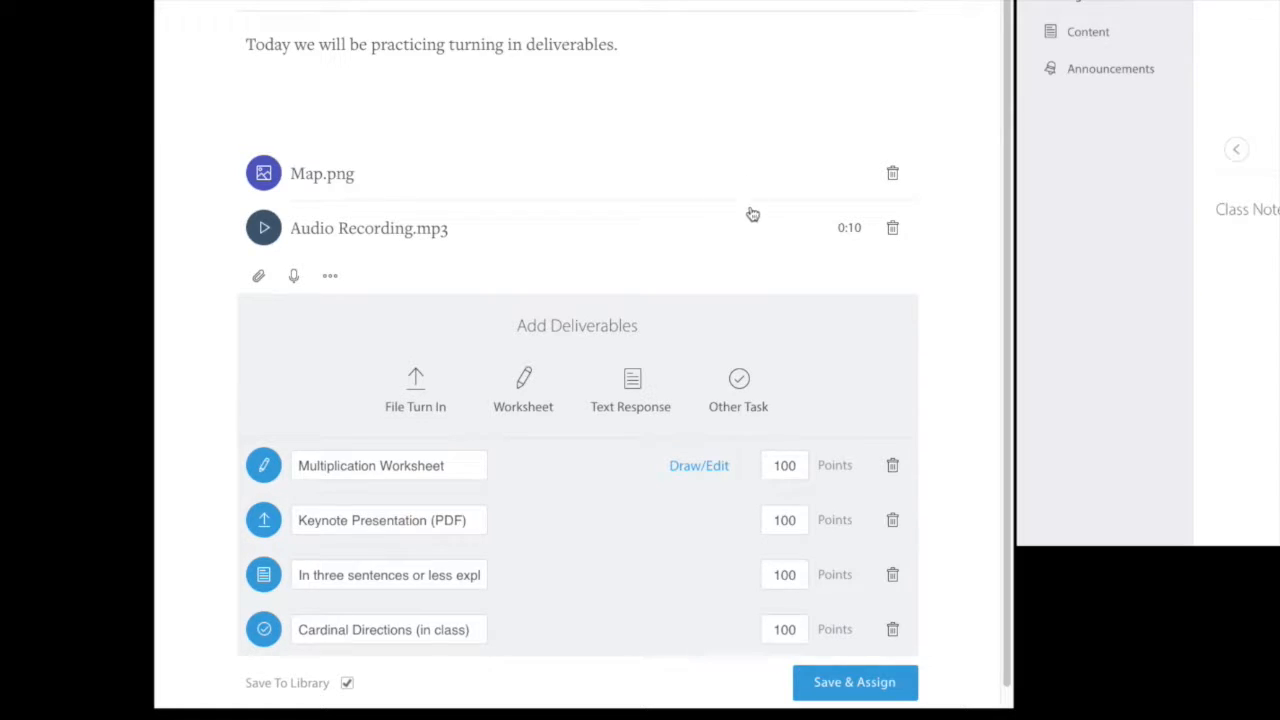
Add a blank worksheet deliverable and rename it 'Three questions'.
{"action": "left_click", "coordinate": [515, 399]}
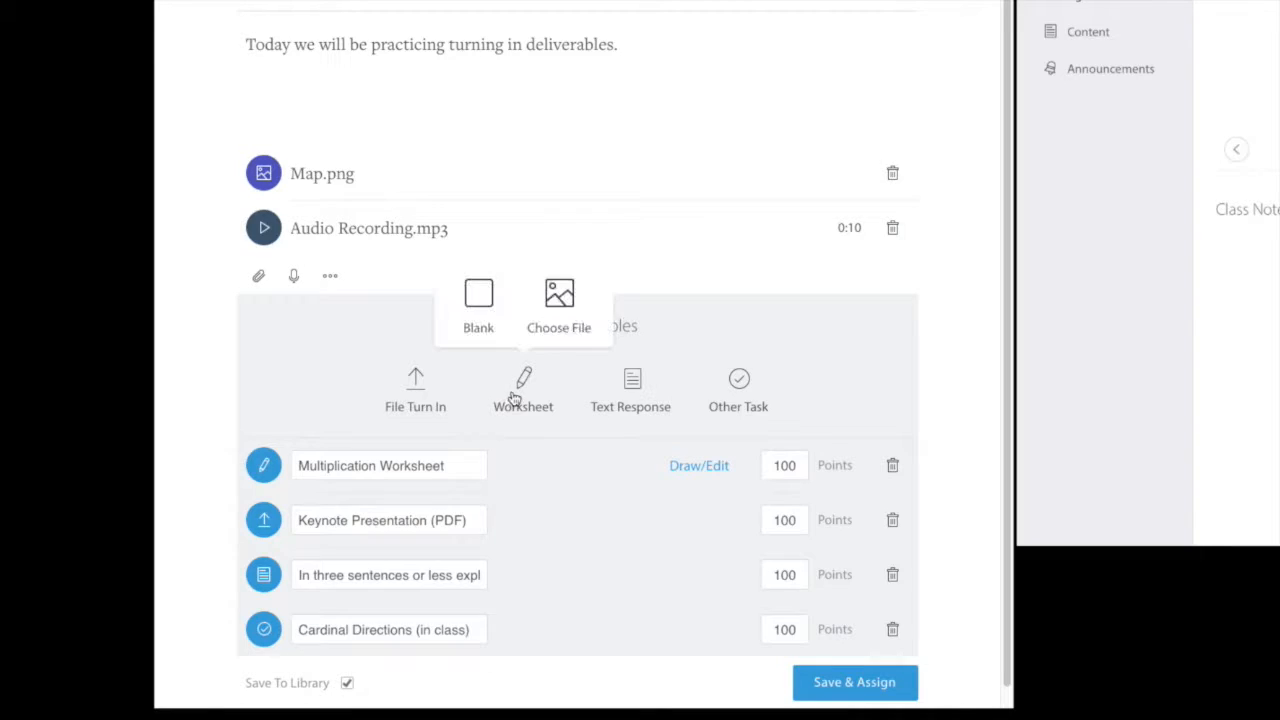
{"action": "left_click", "coordinate": [479, 305]}
{"action": "scroll", "coordinate": [552, 629], "scroll_direction": "down", "scroll_amount": 2}
{"action": "double_click", "coordinate": [418, 610]}
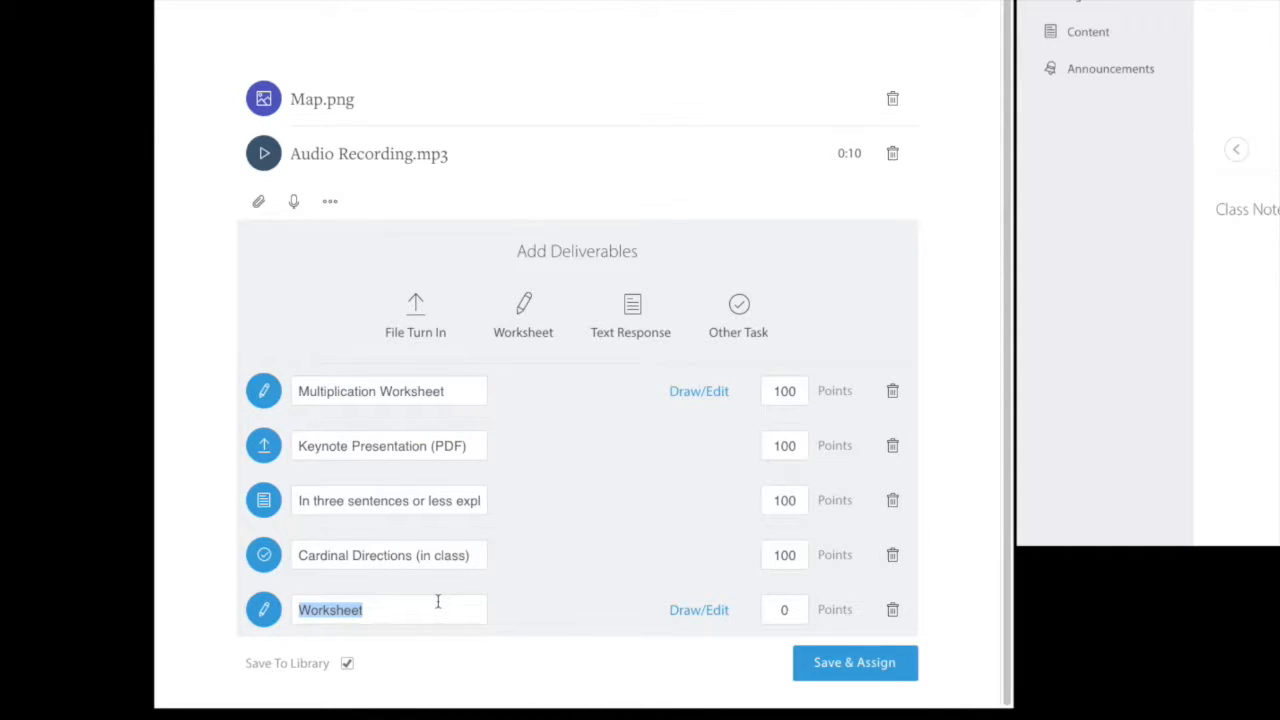
{"action": "type", "text": "Three question"}
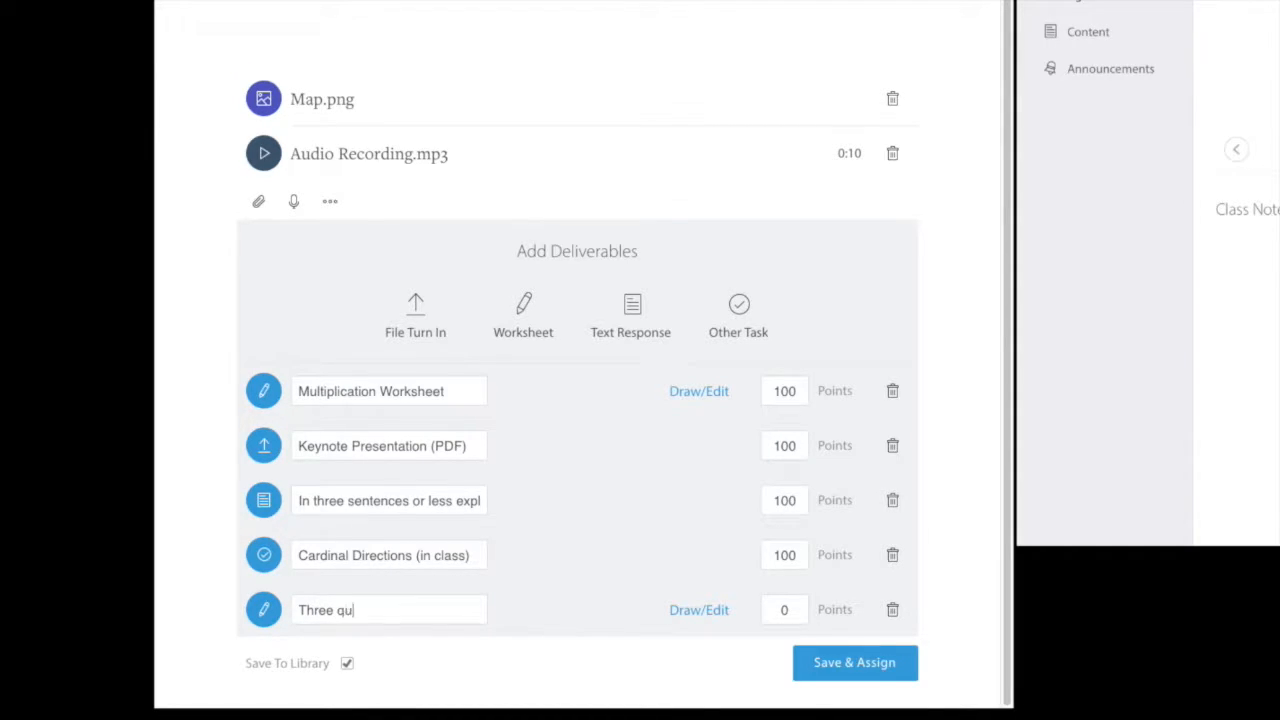
{"action": "type", "text": "s"}
Open the Three questions worksheet and add a 'Question #1' text label near the top.
{"action": "left_click", "coordinate": [699, 718]}
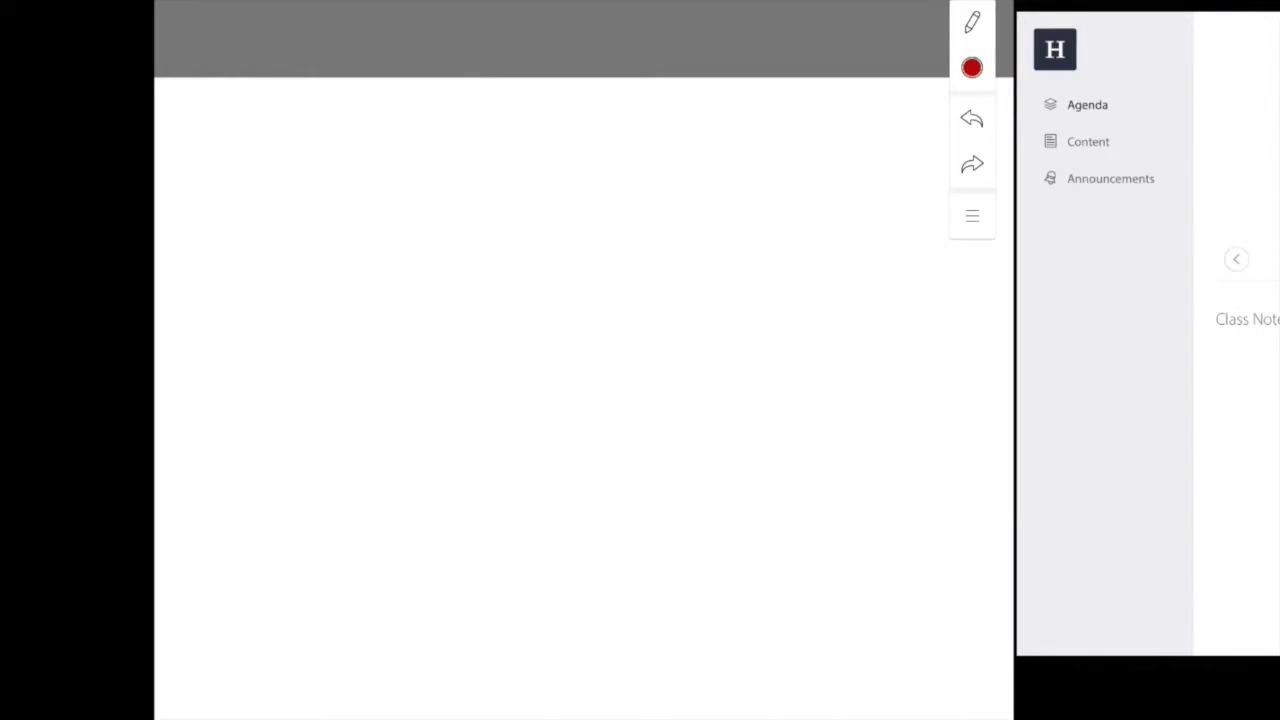
{"action": "left_click", "coordinate": [975, 25]}
{"action": "left_click", "coordinate": [827, 124]}
{"action": "left_click", "coordinate": [258, 155]}
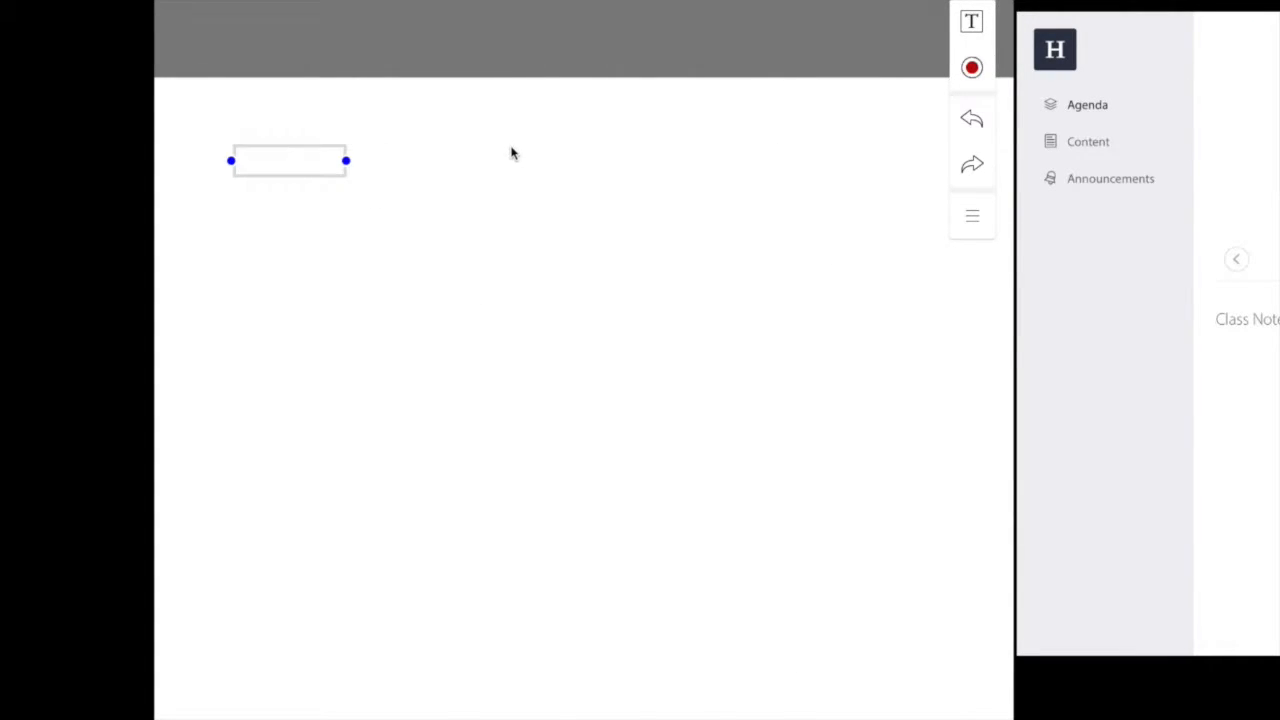
{"action": "type", "text": "Question #1"}
Add 'Question #2' and 'Question #3' labels further down and dismiss the stray empty text box.
{"action": "left_click", "coordinate": [250, 396]}
{"action": "type", "text": "Question #2"}
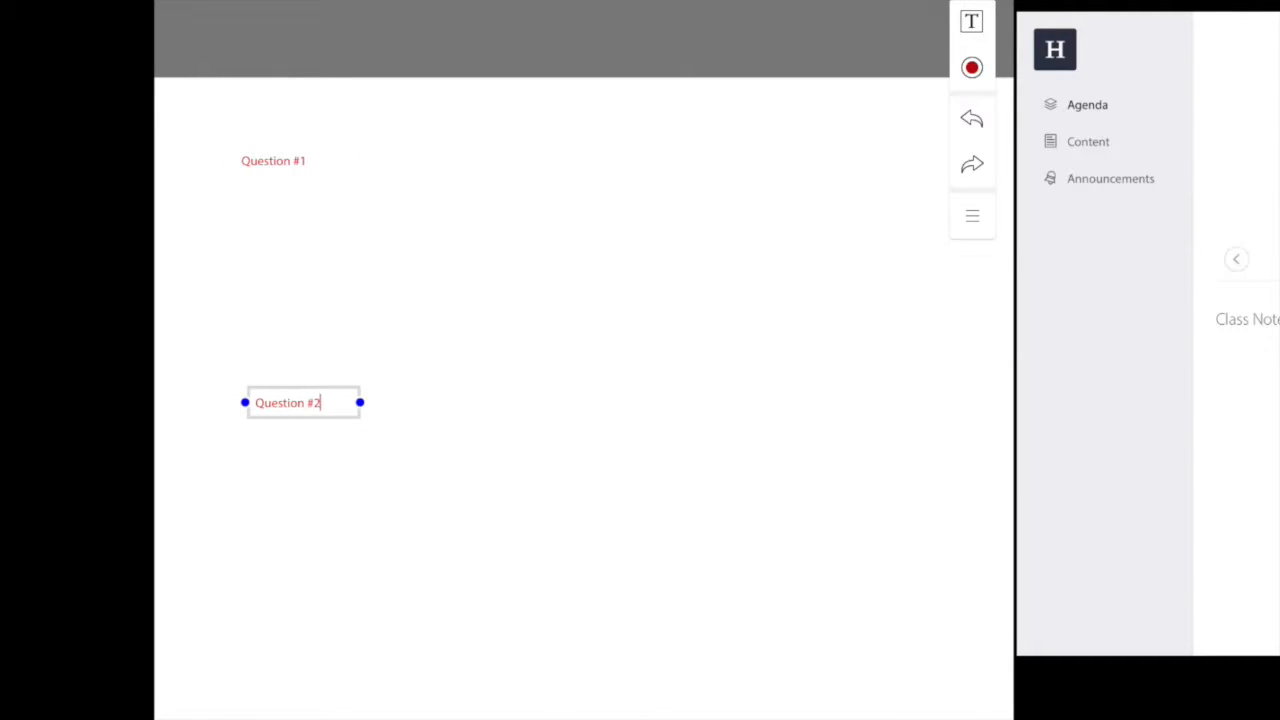
{"action": "left_click", "coordinate": [249, 590]}
{"action": "type", "text": "Question #3"}
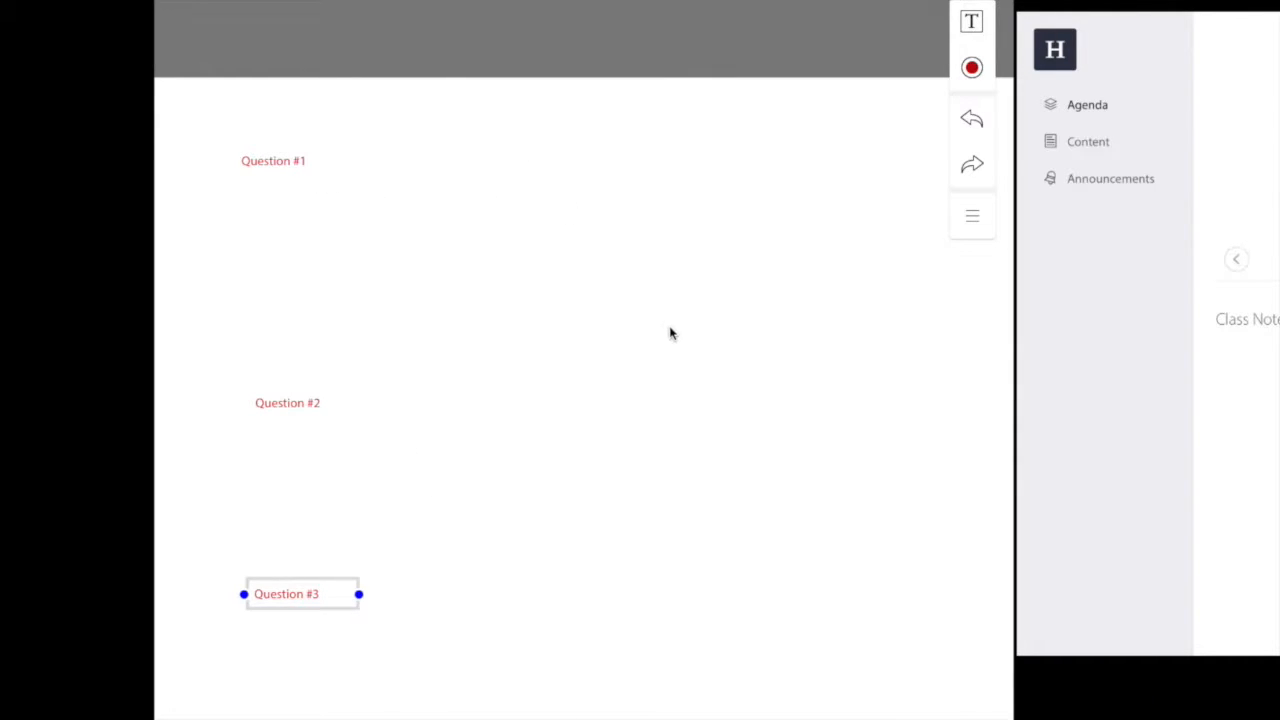
{"action": "left_click", "coordinate": [971, 232]}
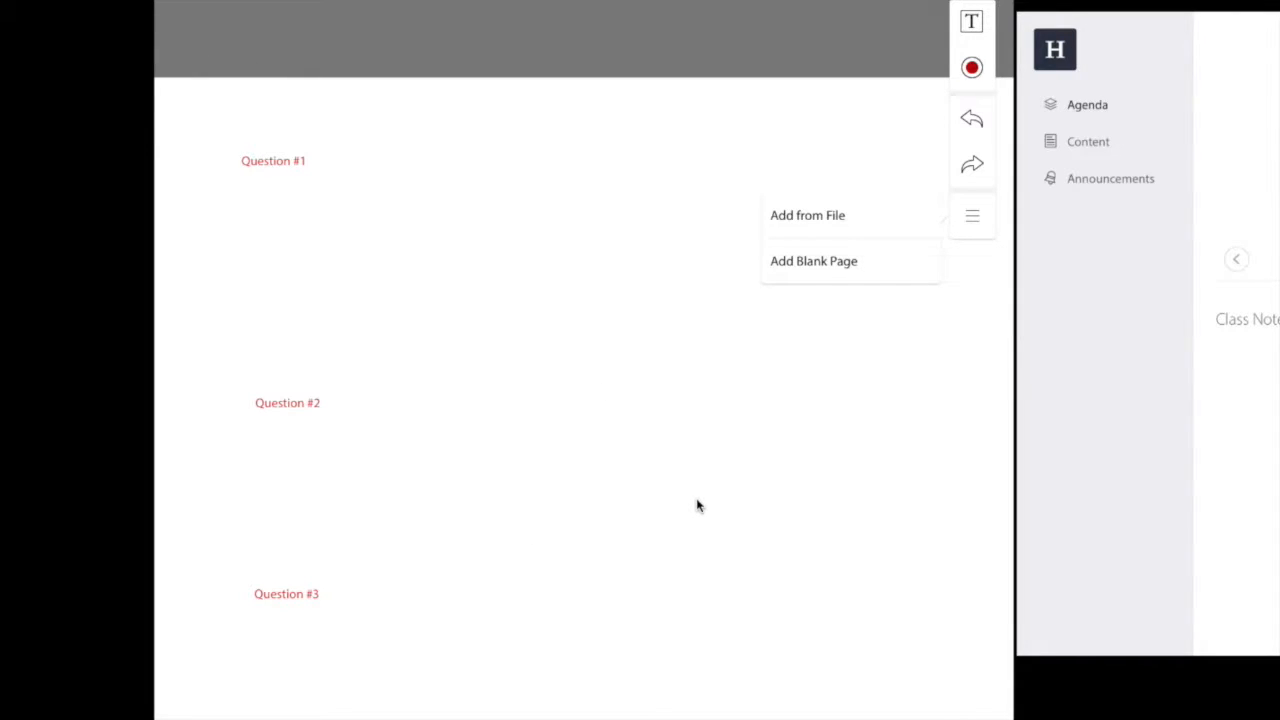
{"action": "left_click", "coordinate": [834, 380]}
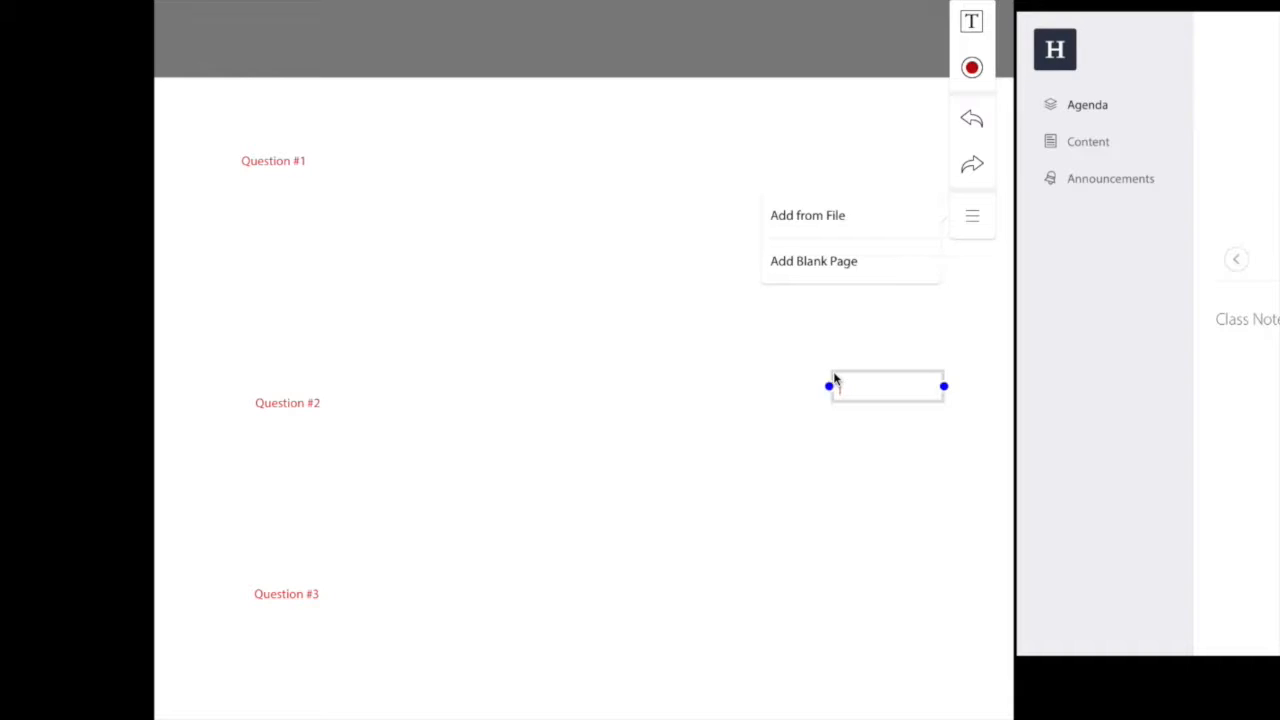
{"action": "left_click", "coordinate": [963, 350]}
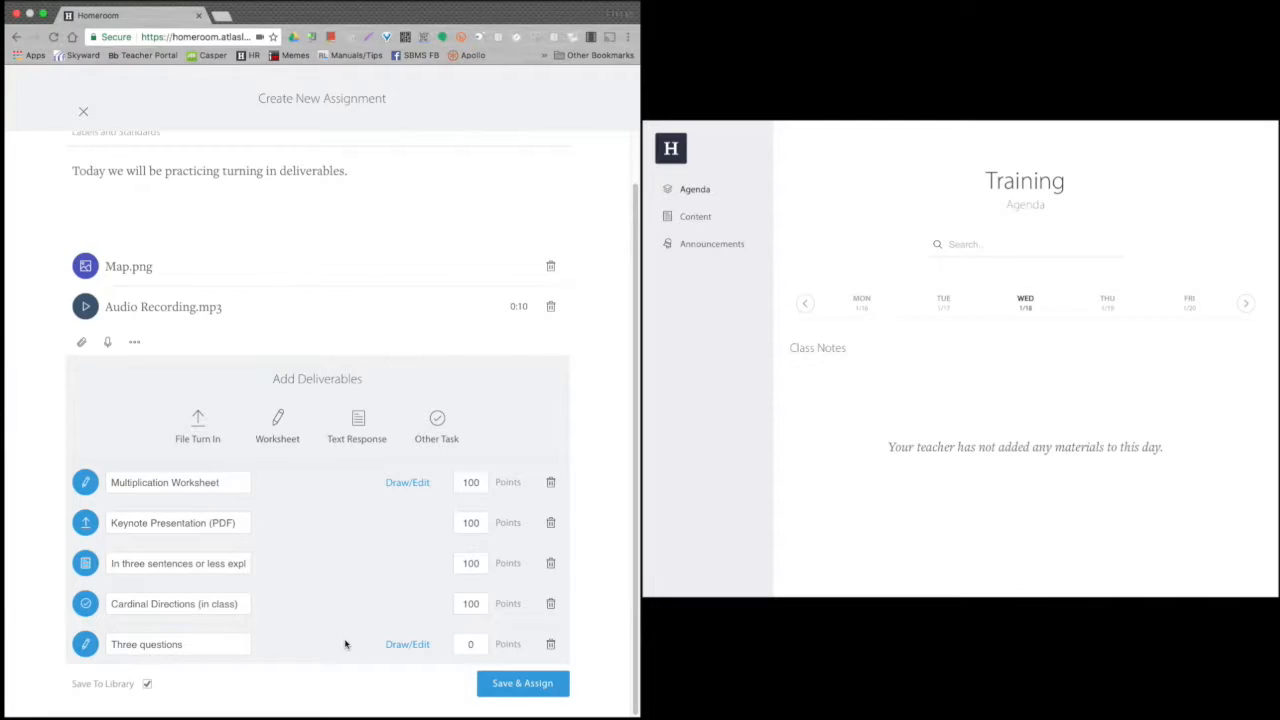
Save the deliverables and assign to the Training class only, removing 7 - Multimedia 2.
{"action": "left_click", "coordinate": [514, 688]}
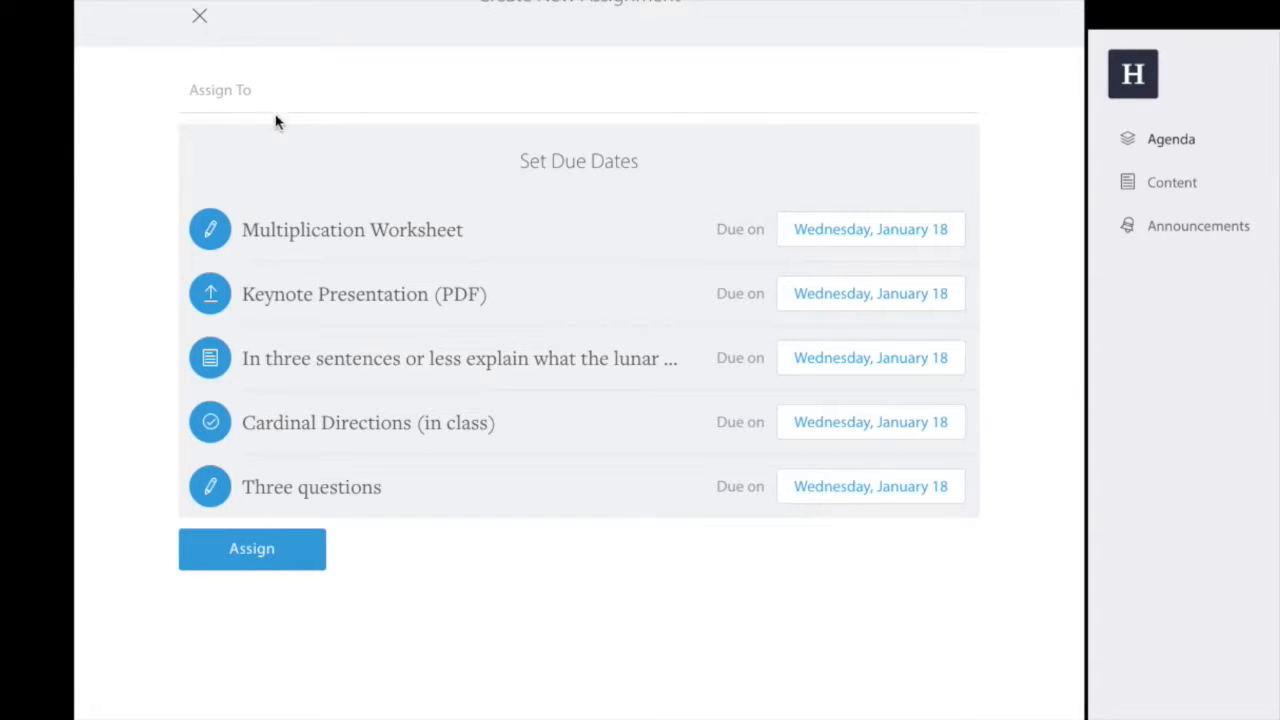
{"action": "left_click", "coordinate": [259, 95]}
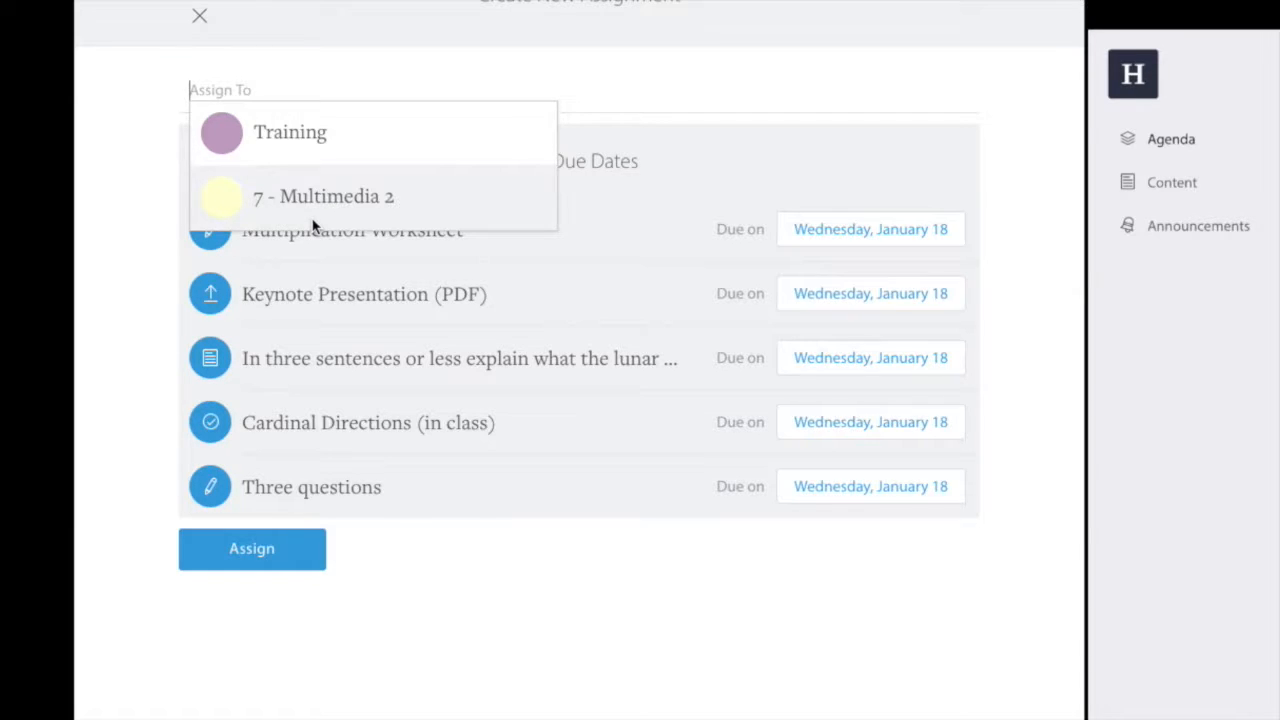
{"action": "left_click", "coordinate": [293, 134]}
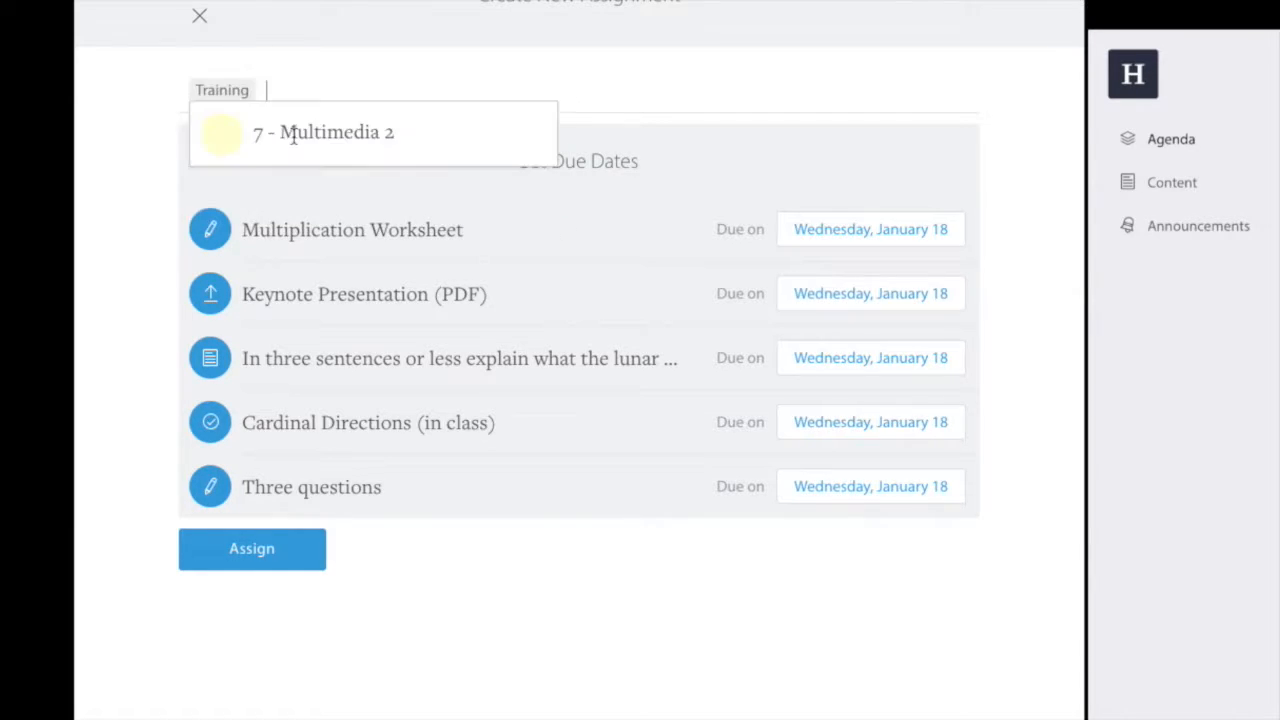
{"action": "left_click", "coordinate": [310, 135]}
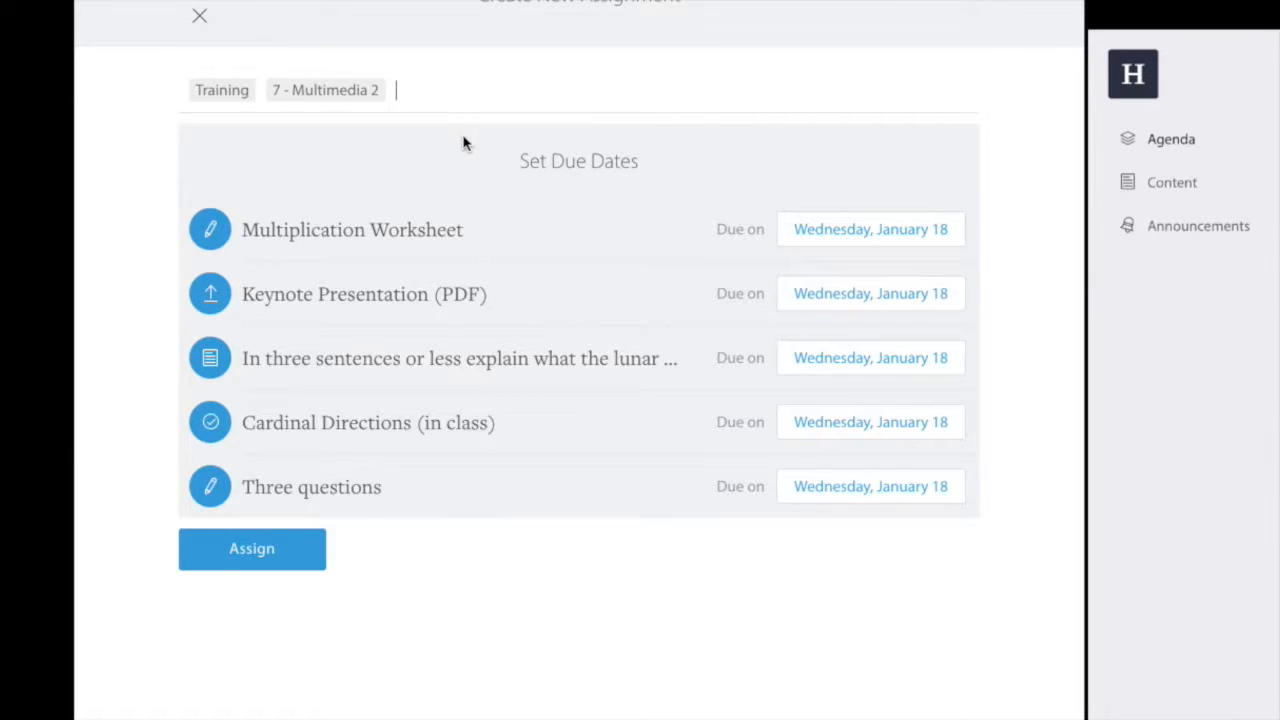
{"action": "key", "text": "BackSpace"}
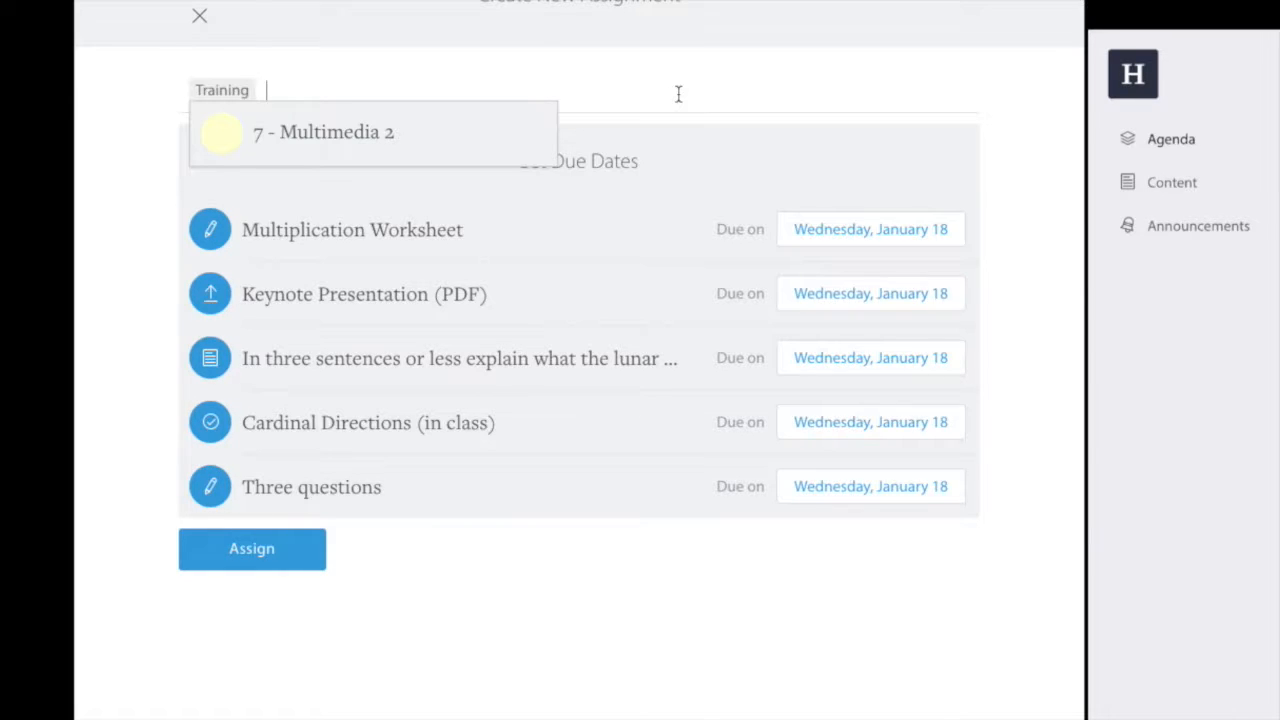
{"action": "left_click", "coordinate": [597, 641]}
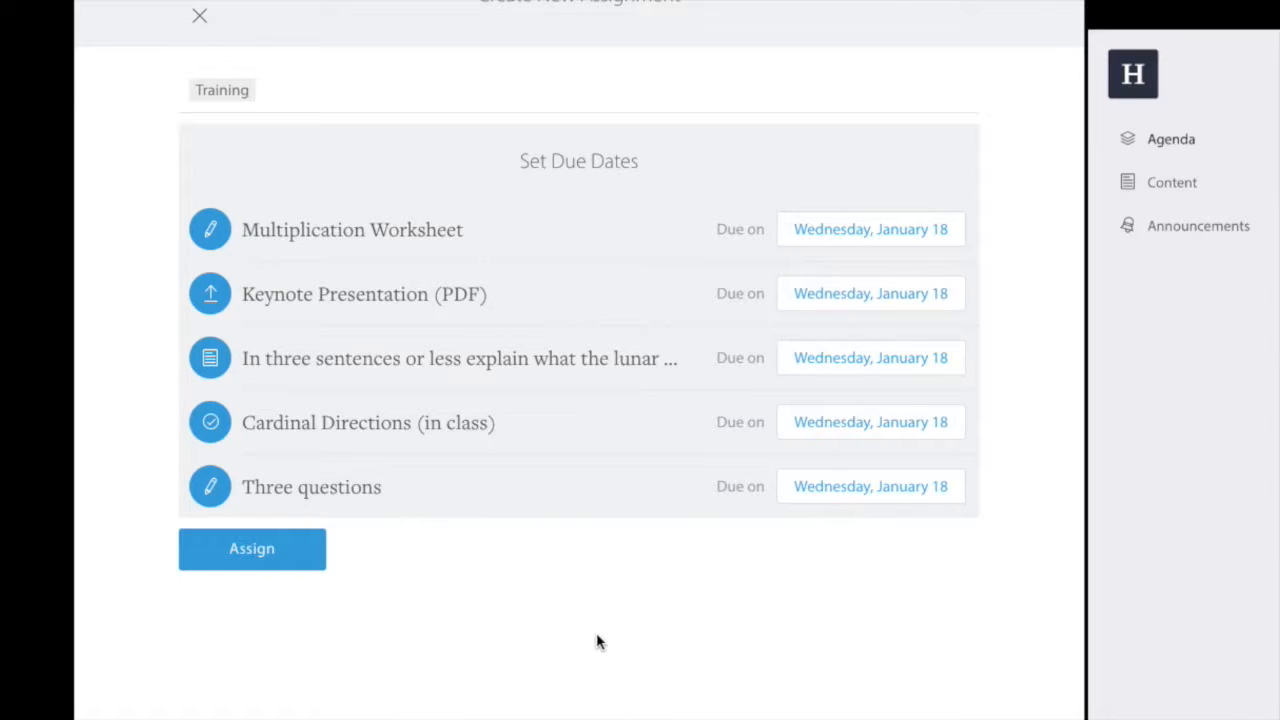
Set due dates: Multiplication Worksheet Jan 16, Keynote Jan 17, lunar cycle Jan 18, Cardinal Directions Jan 19, Three questions Jan 20.
{"action": "left_click", "coordinate": [836, 233]}
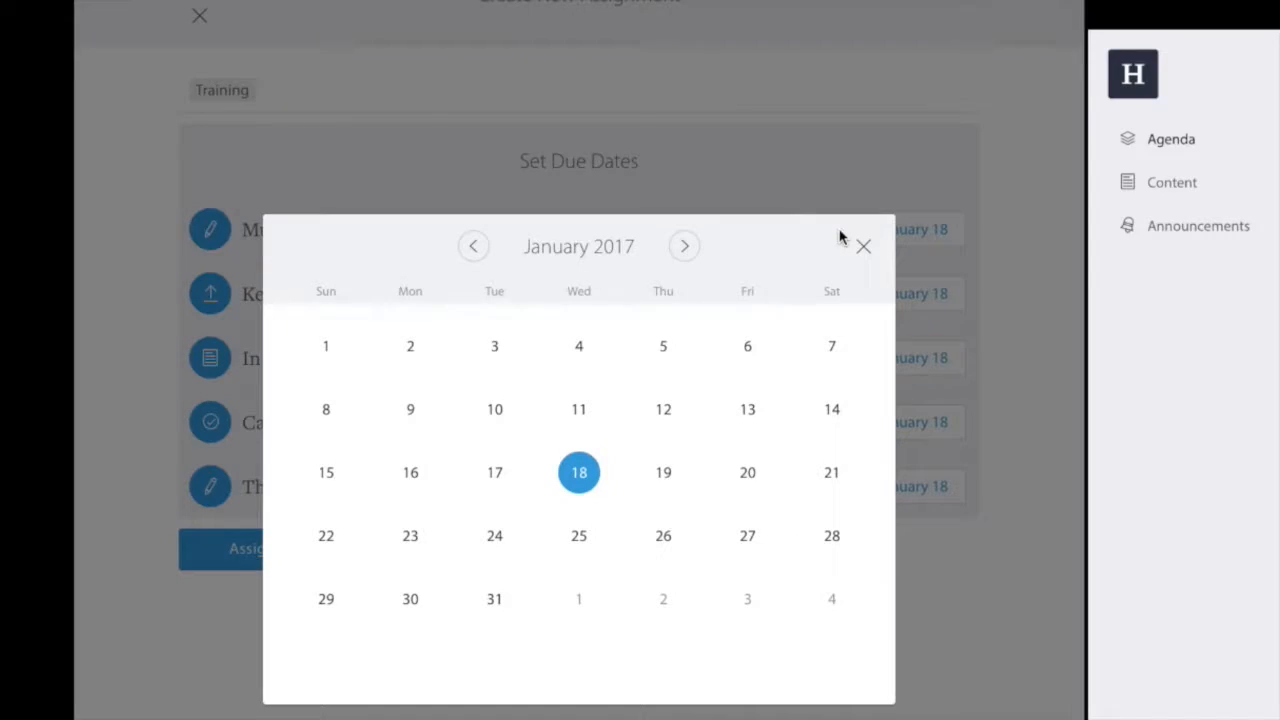
{"action": "left_click", "coordinate": [409, 486]}
{"action": "left_click", "coordinate": [820, 314]}
{"action": "left_click", "coordinate": [494, 472]}
{"action": "left_click", "coordinate": [581, 471]}
{"action": "left_click", "coordinate": [918, 424]}
{"action": "left_click", "coordinate": [665, 474]}
{"action": "left_click", "coordinate": [855, 484]}
{"action": "left_click", "coordinate": [749, 474]}
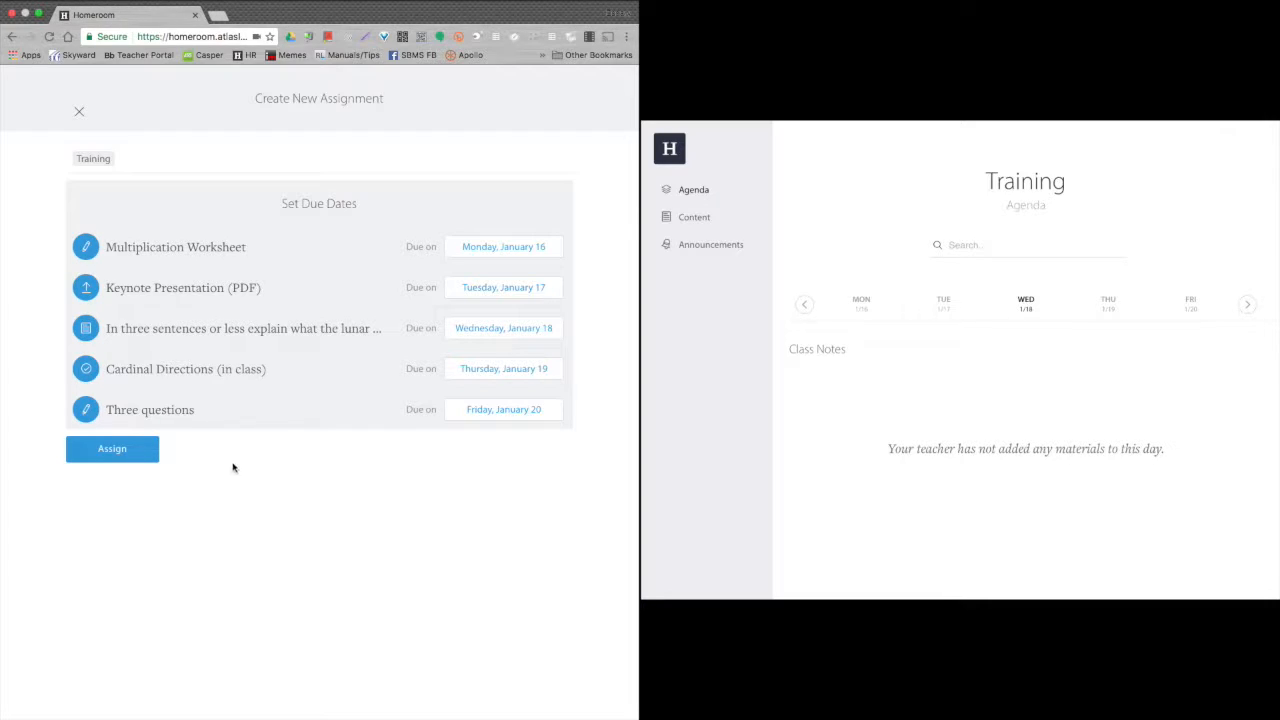
Assign the Demo Assignment with its staggered January 16–20 due dates.
{"action": "left_click", "coordinate": [142, 458]}
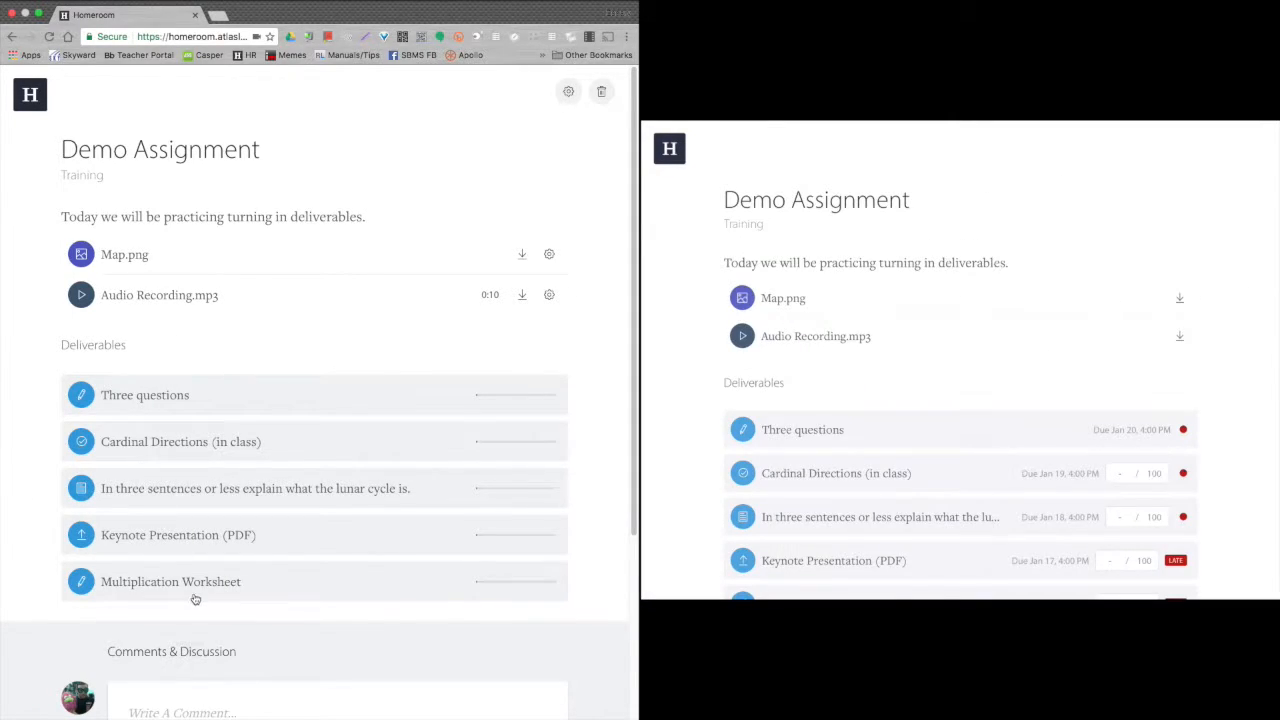
Open the Multiplication Worksheet deliverable and pick the other student from the student dropdown.
{"action": "left_click", "coordinate": [190, 582]}
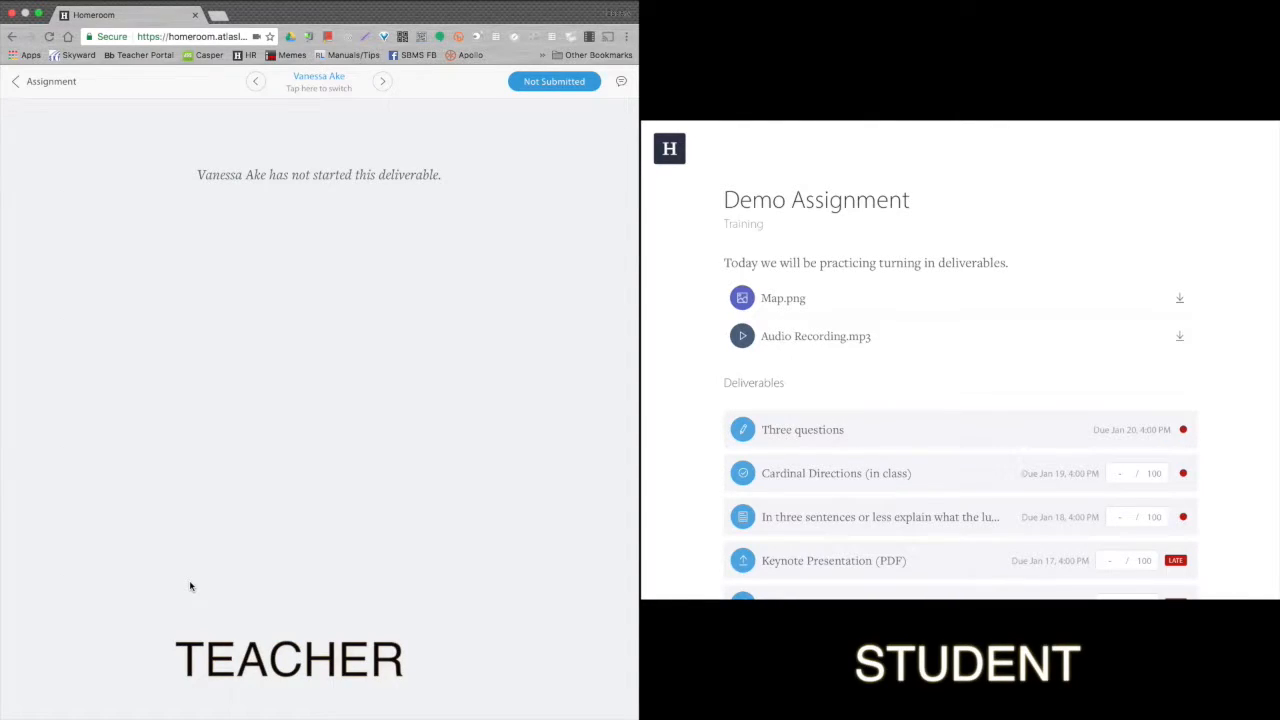
{"action": "left_click", "coordinate": [315, 86]}
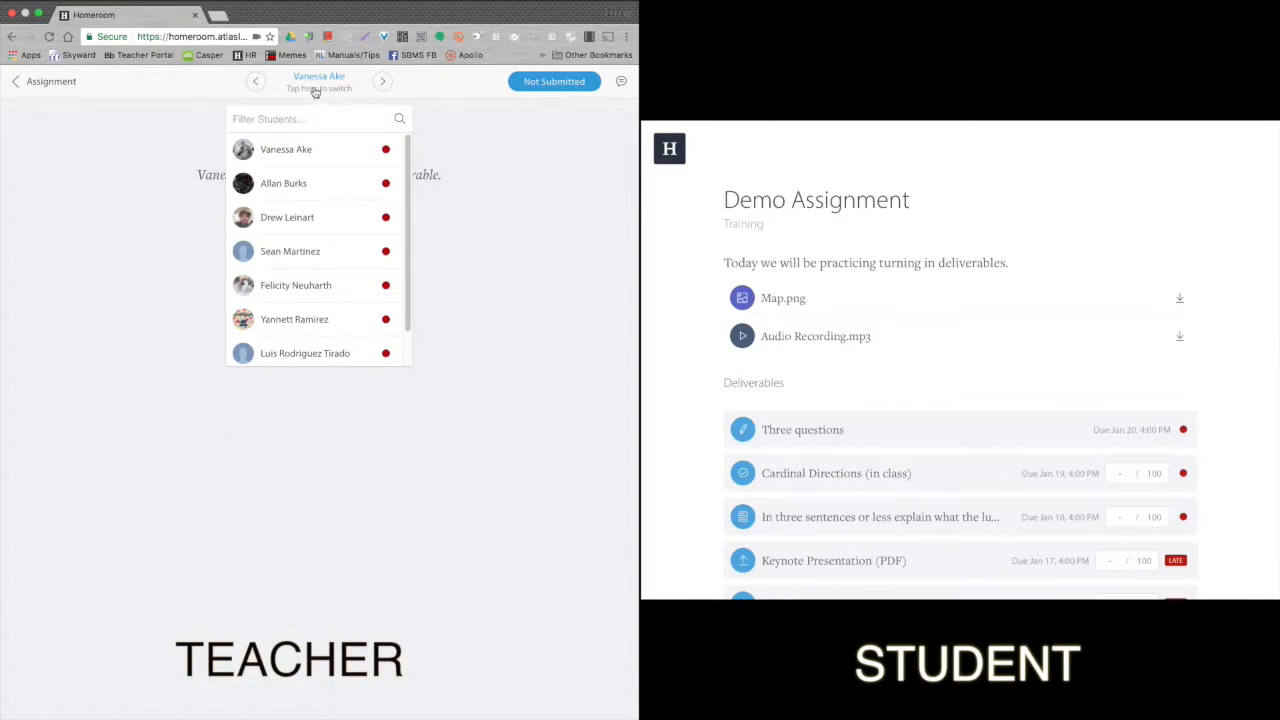
{"action": "left_click", "coordinate": [323, 319]}
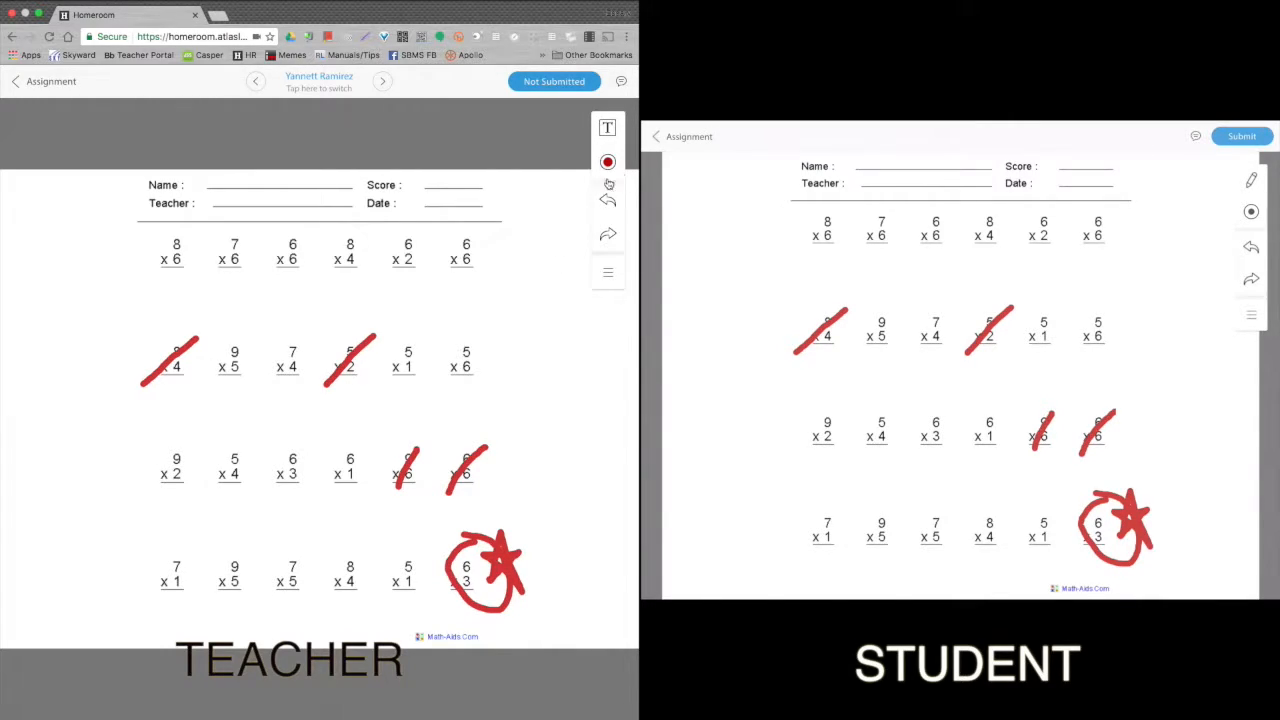
Highlight the top-right 6 x 6 problem on the worksheet with the freehand highlighter.
{"action": "left_click", "coordinate": [617, 134]}
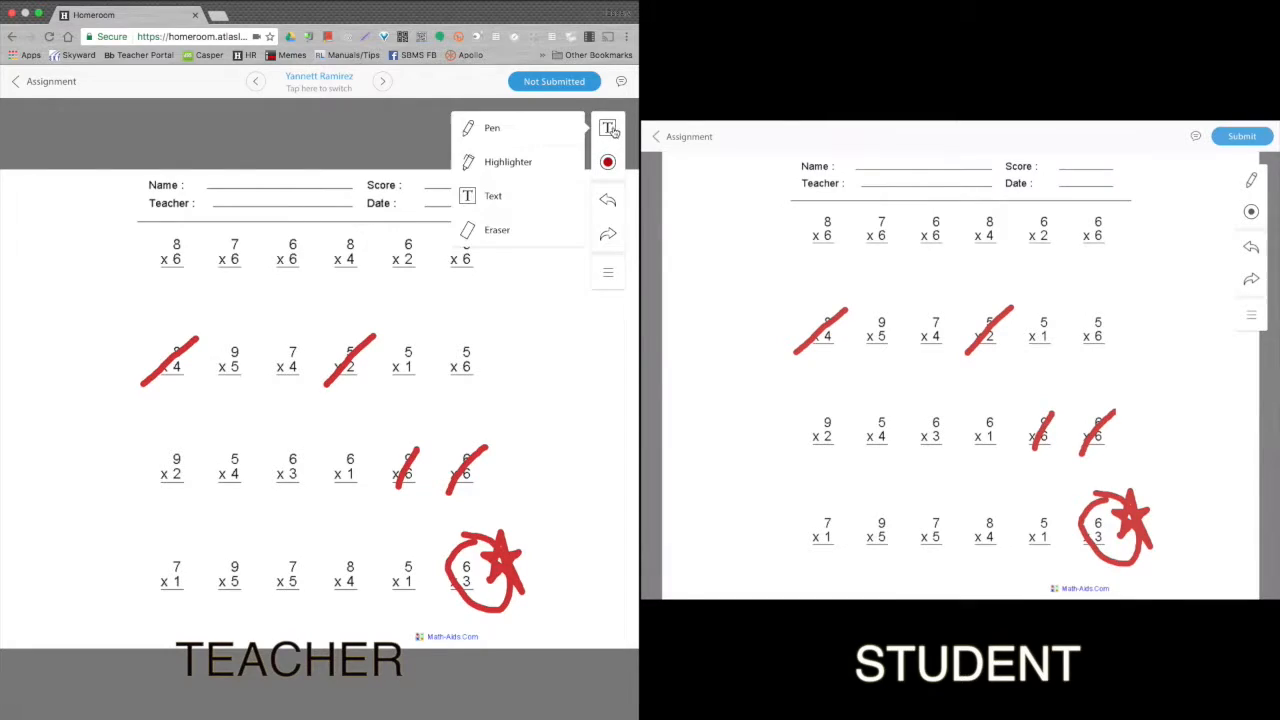
{"action": "left_click", "coordinate": [510, 166]}
{"action": "mouse_move", "coordinate": [456, 256]}
{"action": "left_mouse_down"}
{"action": "mouse_move", "coordinate": [466, 236]}
{"action": "mouse_move", "coordinate": [470, 276]}
{"action": "mouse_move", "coordinate": [460, 258]}
{"action": "mouse_move", "coordinate": [448, 266]}
{"action": "mouse_move", "coordinate": [484, 262]}
{"action": "mouse_move", "coordinate": [480, 246]}
{"action": "left_mouse_up"}
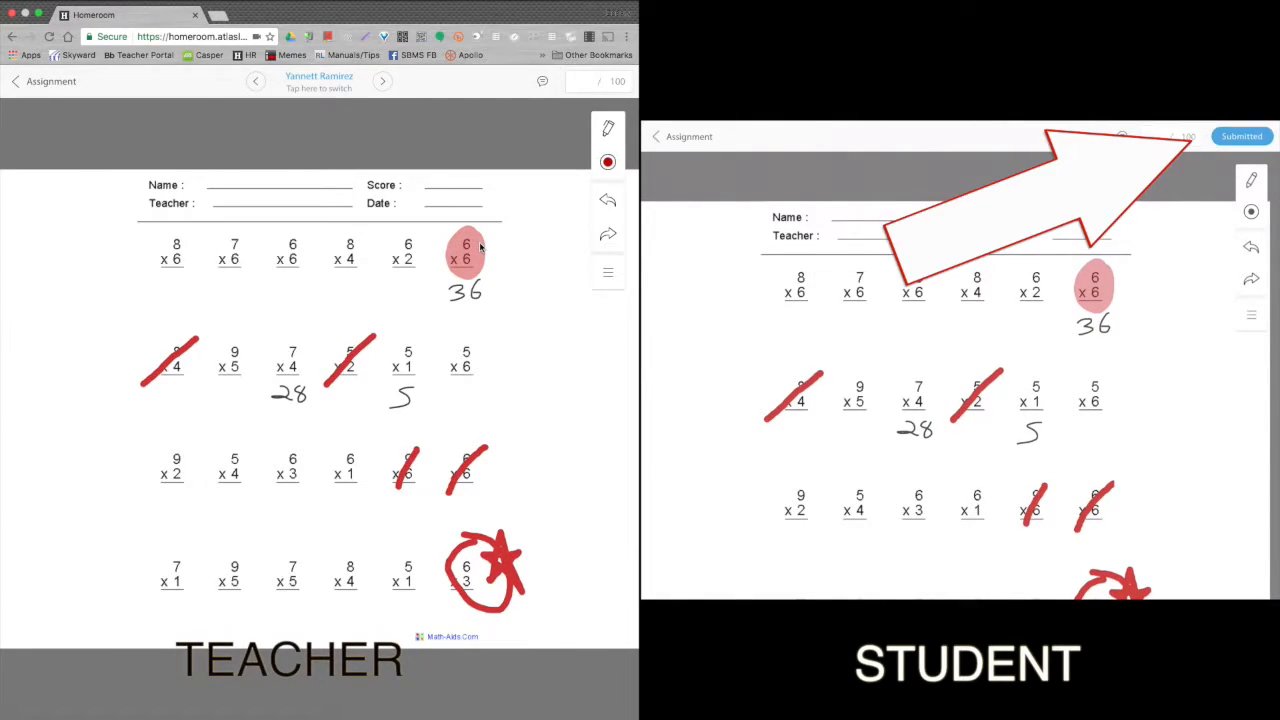
{"action": "left_click", "coordinate": [297, 80]}
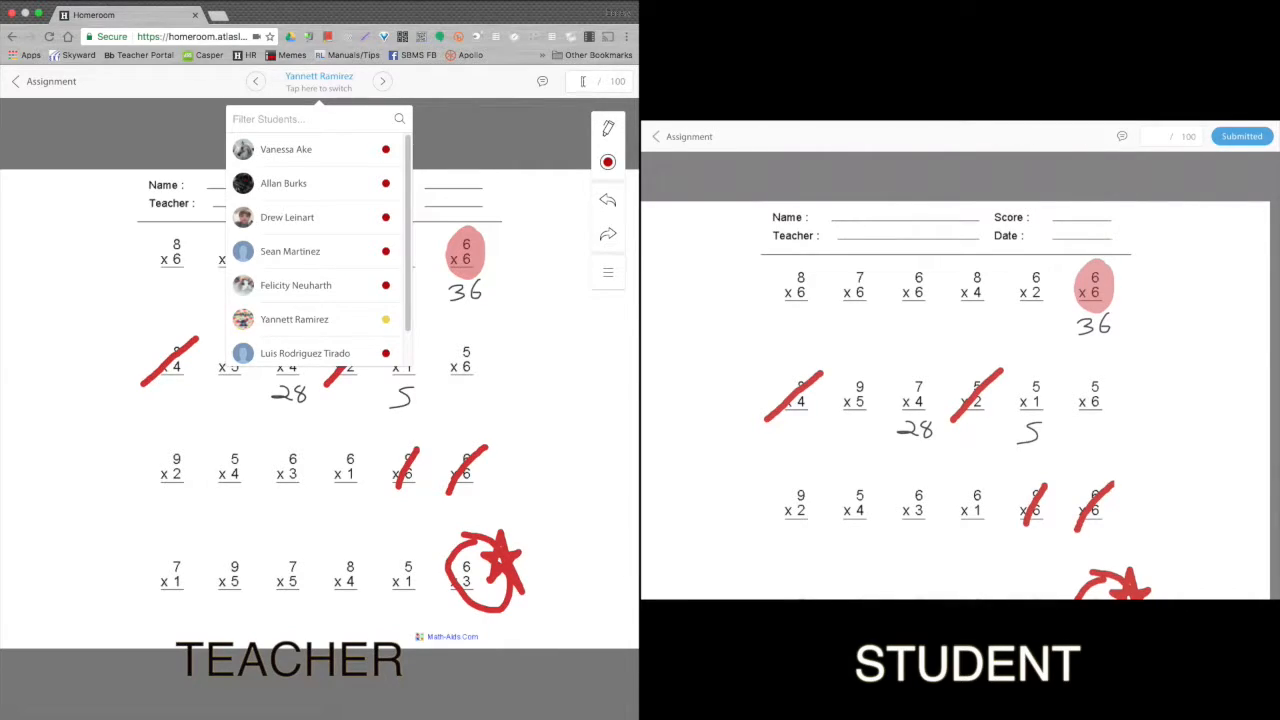
Score the worksheet 80 out of 100.
{"action": "left_click", "coordinate": [584, 81]}
{"action": "type", "text": "100"}
{"action": "left_click", "coordinate": [539, 83]}
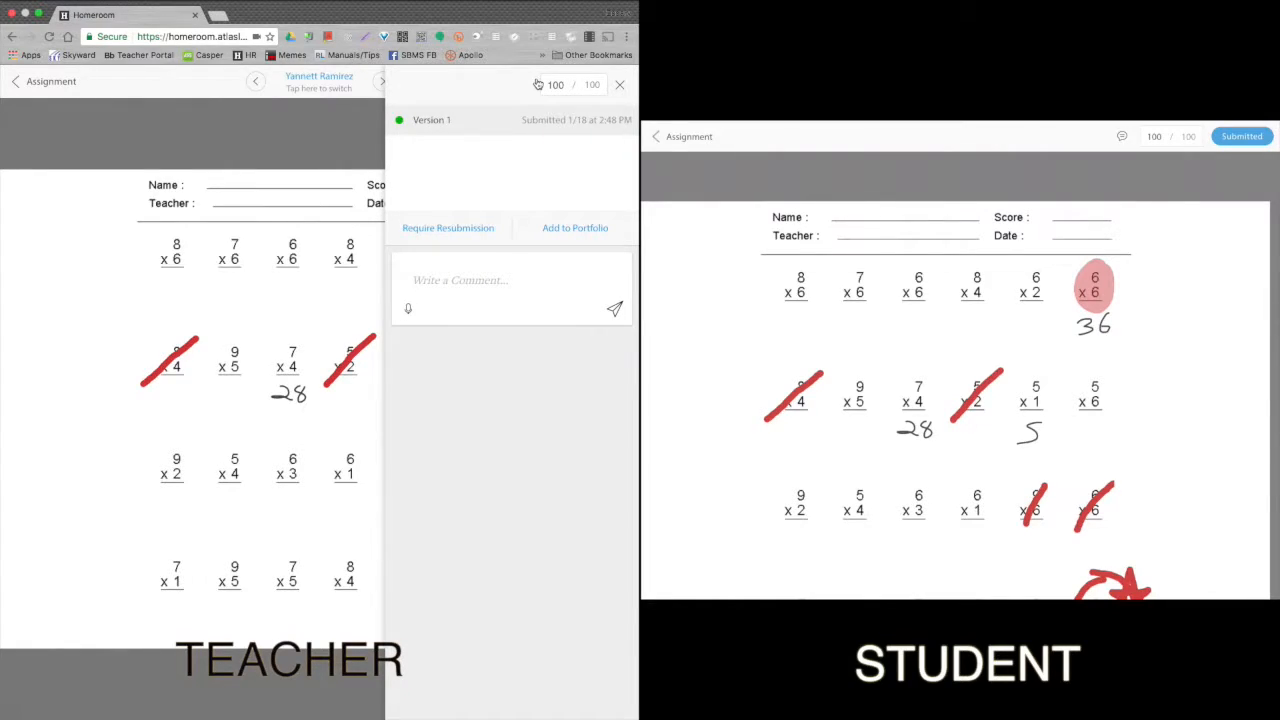
{"action": "left_click_drag", "start_coordinate": [564, 87], "coordinate": [531, 85]}
{"action": "key", "text": "BackSpace"}
{"action": "type", "text": "80"}
Comment "Fix number 1 and 7" and require the student to resubmit.
{"action": "left_click", "coordinate": [484, 270]}
{"action": "type", "text": "Fix number 1 dn"}
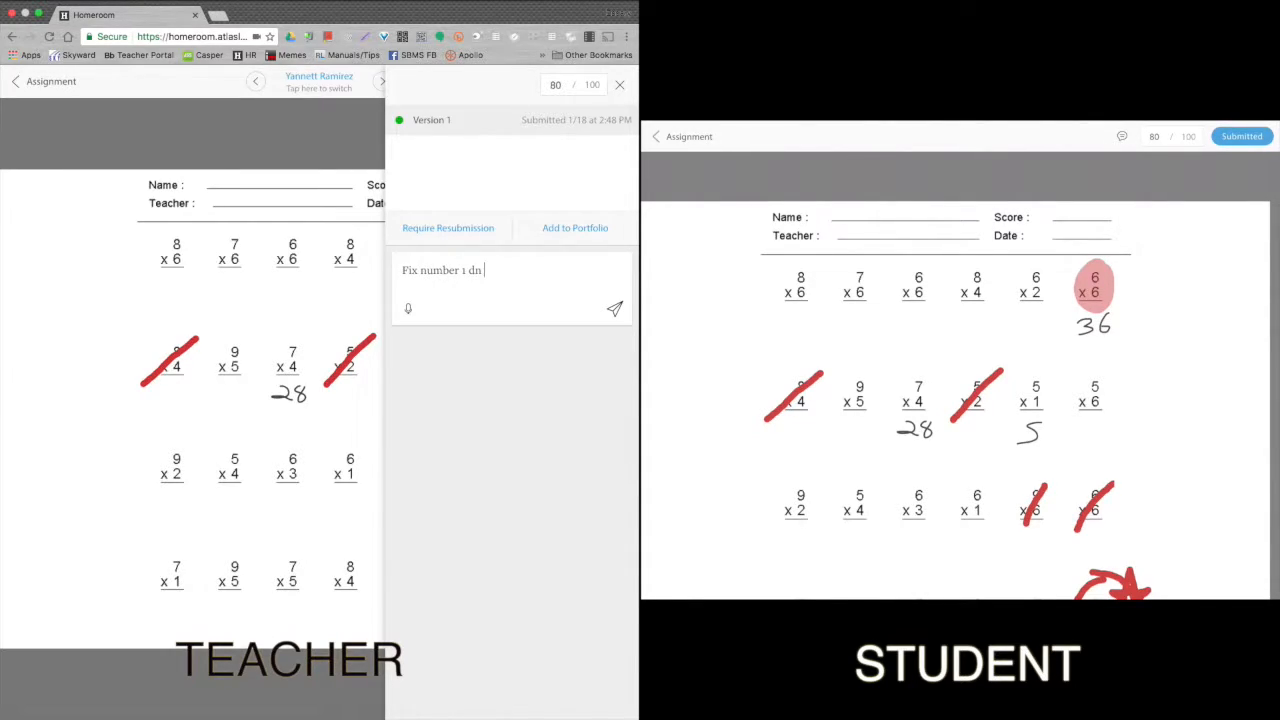
{"action": "key", "text": "BackSpace"}
{"action": "key", "text": "BackSpace"}
{"action": "type", "text": "and 7"}
{"action": "left_click", "coordinate": [482, 237]}
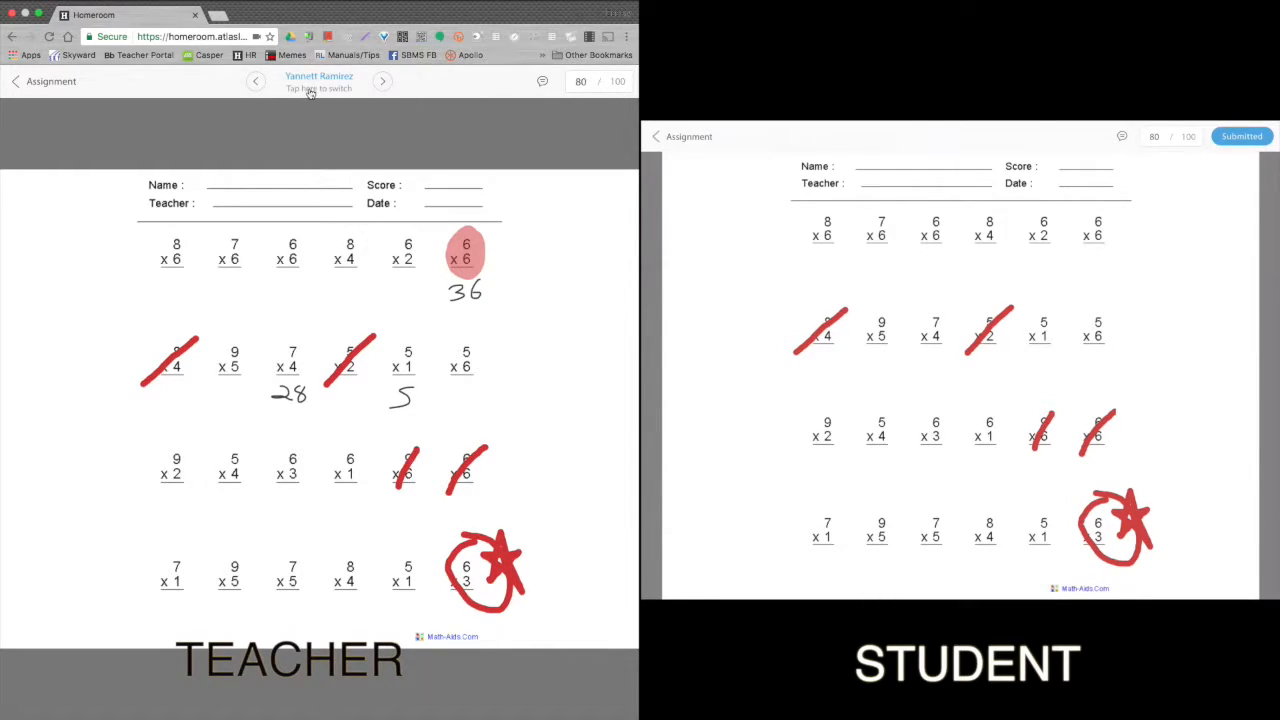
Select Version 2 of the worksheet and change its score from 80 to 100.
{"action": "left_click", "coordinate": [542, 84]}
{"action": "left_click", "coordinate": [497, 152]}
{"action": "left_click", "coordinate": [318, 280]}
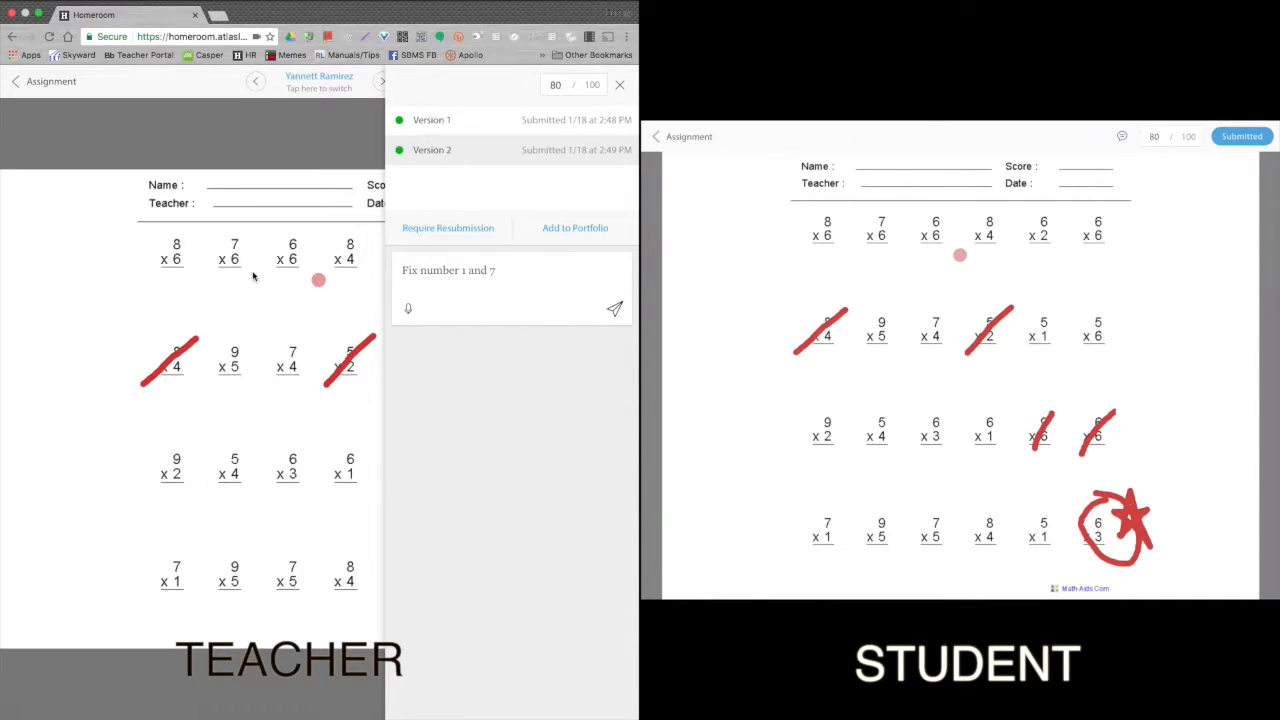
{"action": "left_click", "coordinate": [576, 80]}
{"action": "type", "text": "100"}
{"action": "double_click", "coordinate": [554, 86]}
{"action": "type", "text": "100"}
{"action": "left_click", "coordinate": [620, 85]}
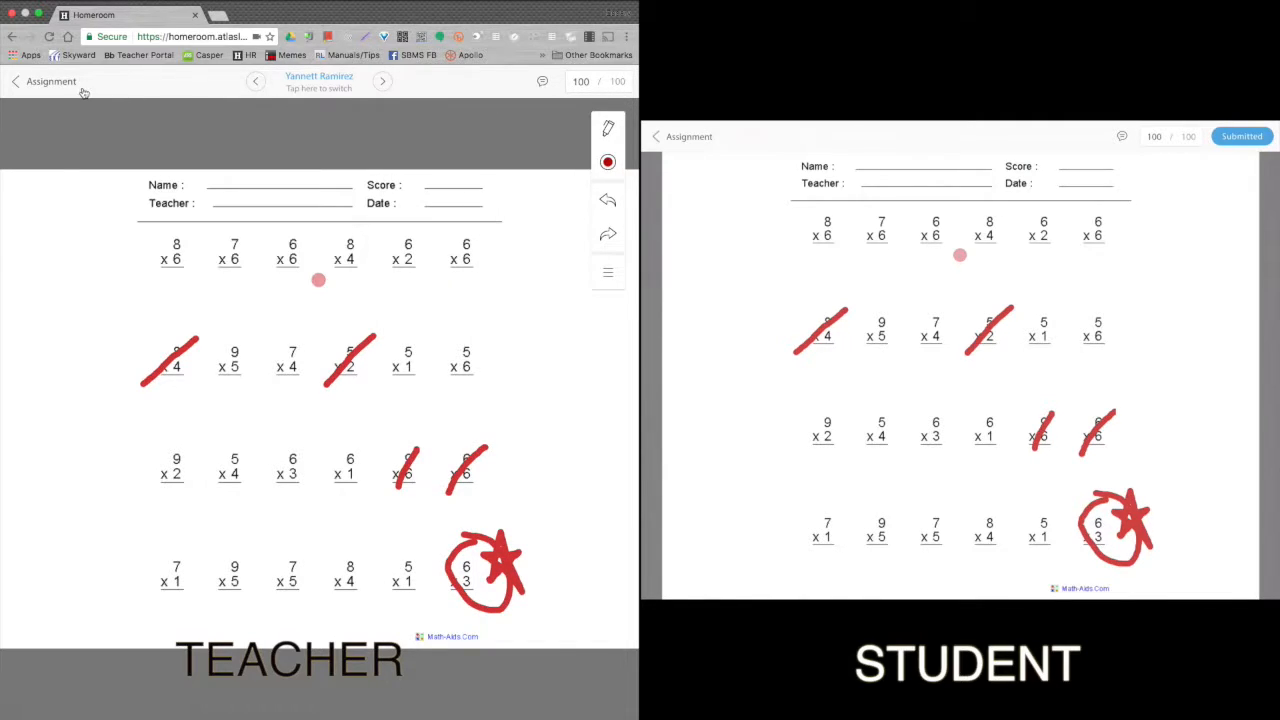
Return to the assignment, discarding the unsent comment, and open the Keynote Presentation (PDF) submissions.
{"action": "left_click", "coordinate": [37, 85]}
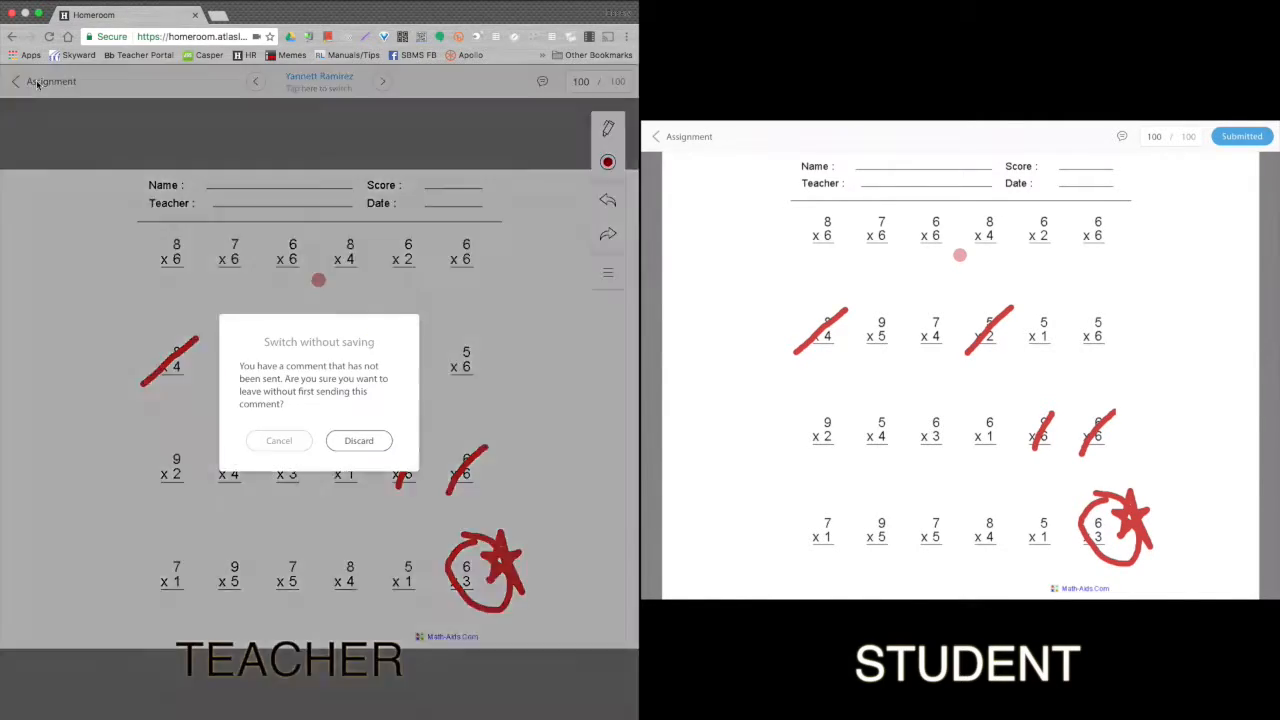
{"action": "left_click", "coordinate": [357, 440]}
{"action": "mouse_move", "coordinate": [481, 588]}
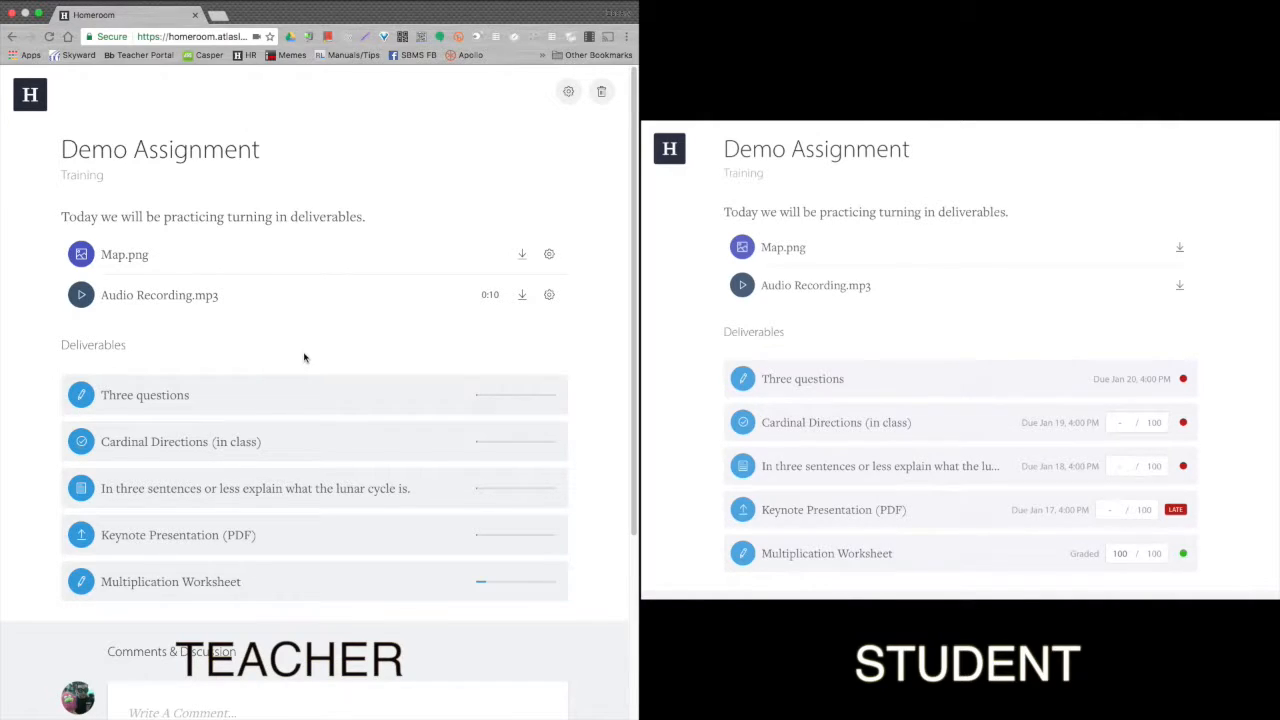
{"action": "left_click", "coordinate": [232, 538]}
Switch the Keynote Presentation view to the student who submitted the slide PDF.
{"action": "left_click", "coordinate": [312, 87]}
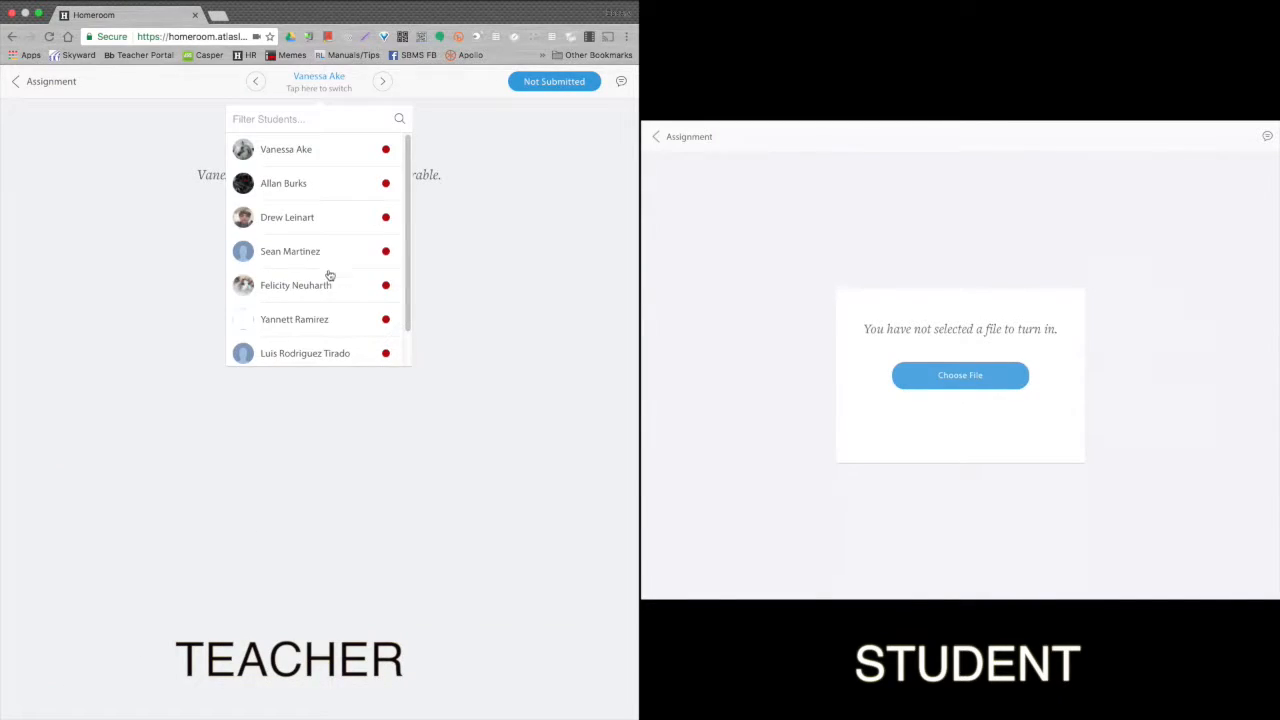
{"action": "left_click", "coordinate": [320, 327]}
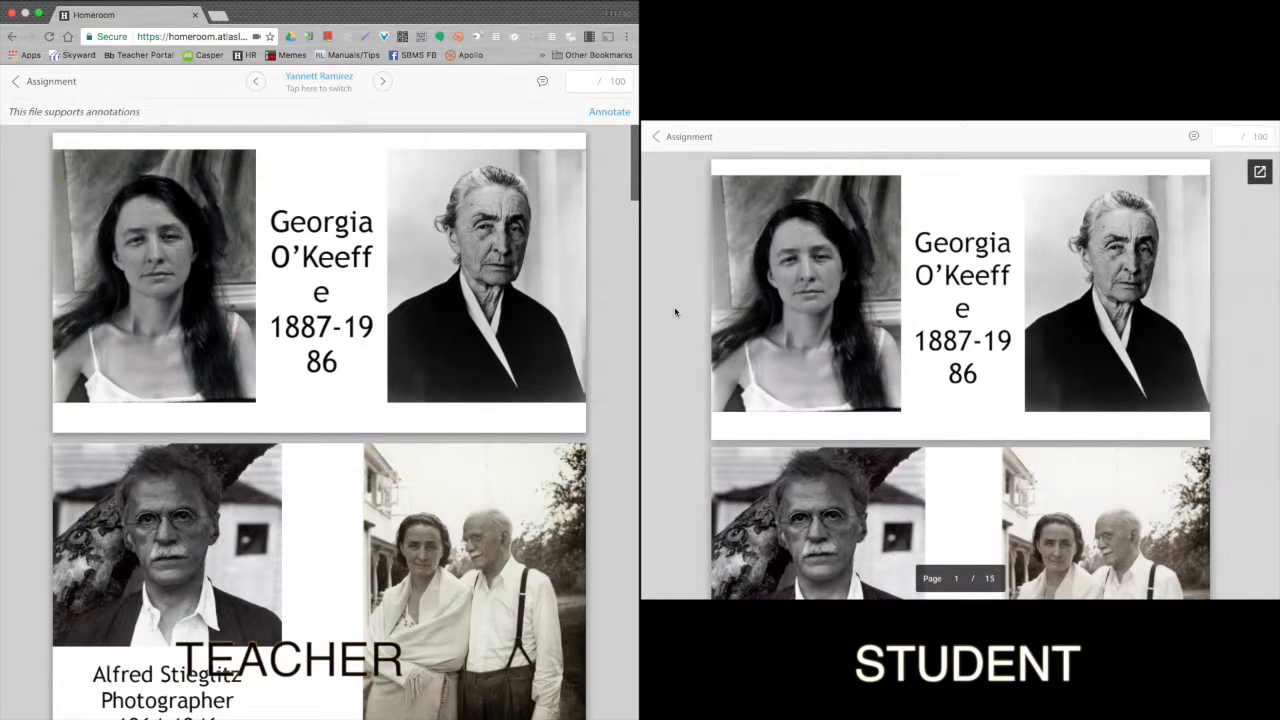
Enable annotation and strike through Georgia O'Keeffe, add a checkmark, and stroke across 1887.
{"action": "scroll", "coordinate": [506, 343], "scroll_direction": "down", "scroll_amount": 15}
{"action": "scroll", "coordinate": [506, 343], "scroll_direction": "up", "scroll_amount": 15}
{"action": "left_click", "coordinate": [607, 113]}
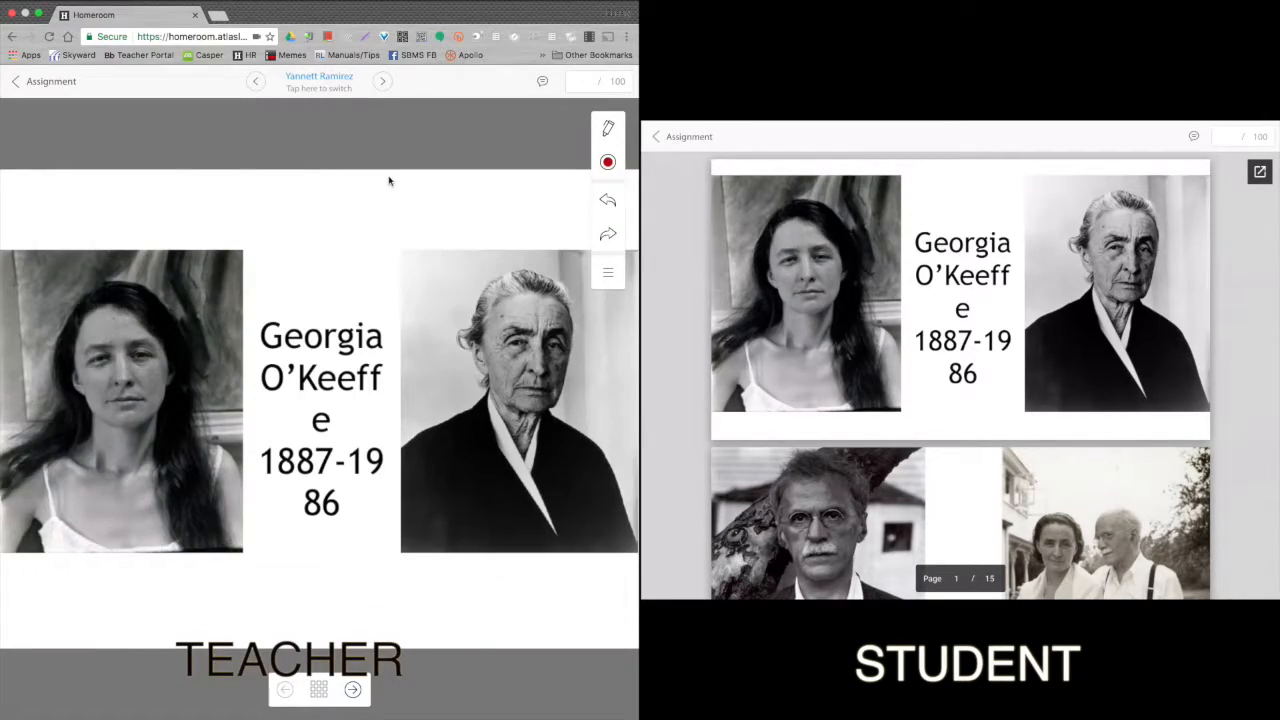
{"action": "left_click_drag", "start_coordinate": [262, 340], "coordinate": [373, 341]}
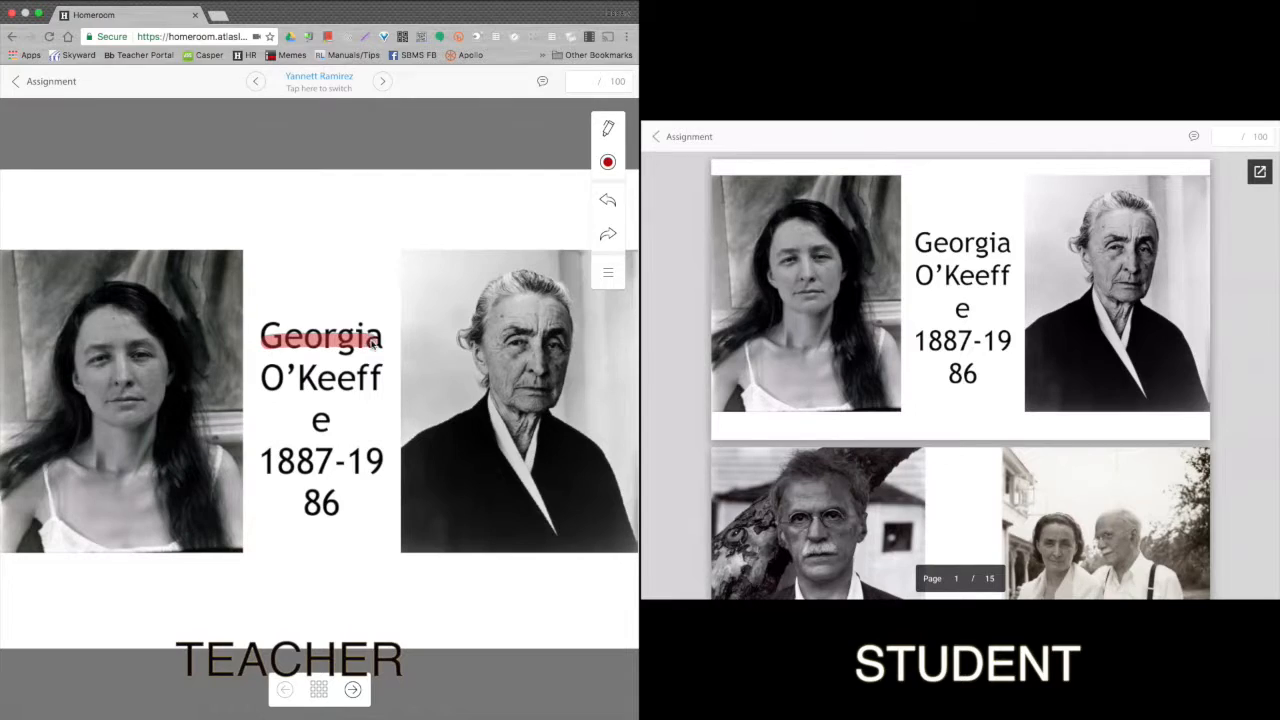
{"action": "left_click_drag", "start_coordinate": [257, 381], "coordinate": [402, 382]}
{"action": "left_click_drag", "start_coordinate": [350, 520], "coordinate": [465, 463]}
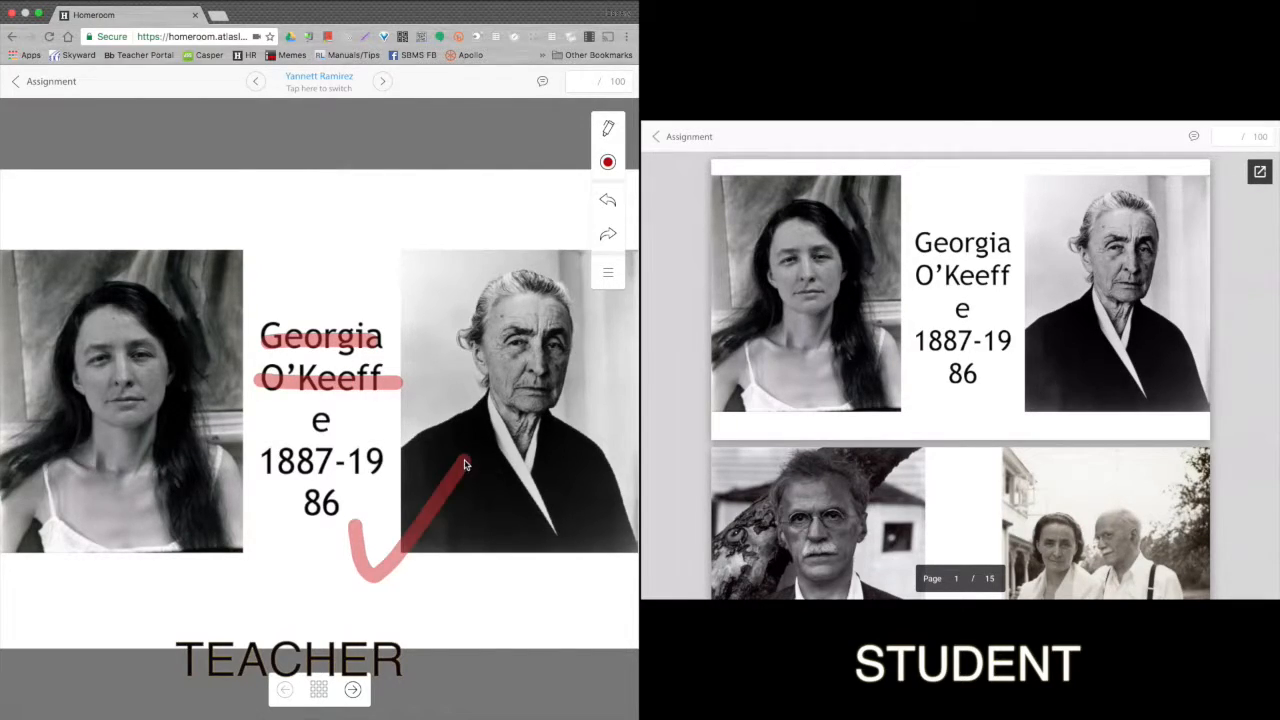
{"action": "left_click_drag", "start_coordinate": [360, 440], "coordinate": [230, 515]}
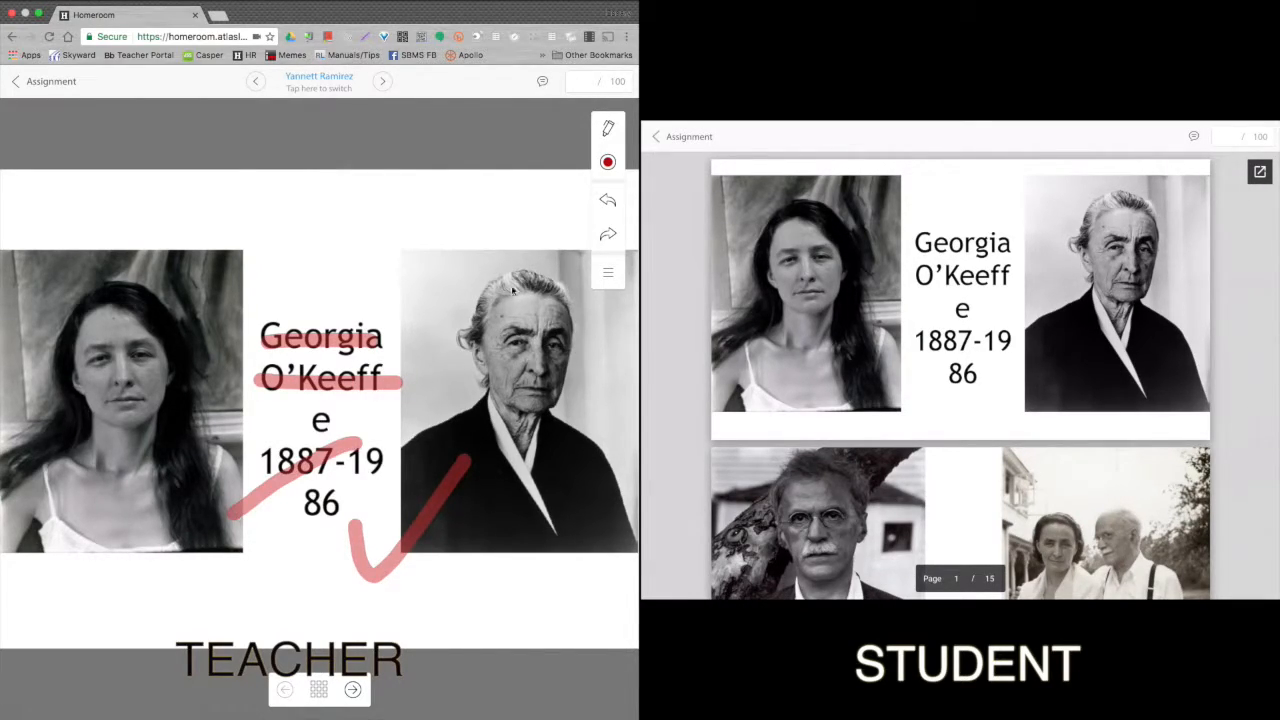
Give the presentation 100/100 and go back to the Demo Assignment overview.
{"action": "left_click", "coordinate": [581, 81]}
{"action": "type", "text": "100"}
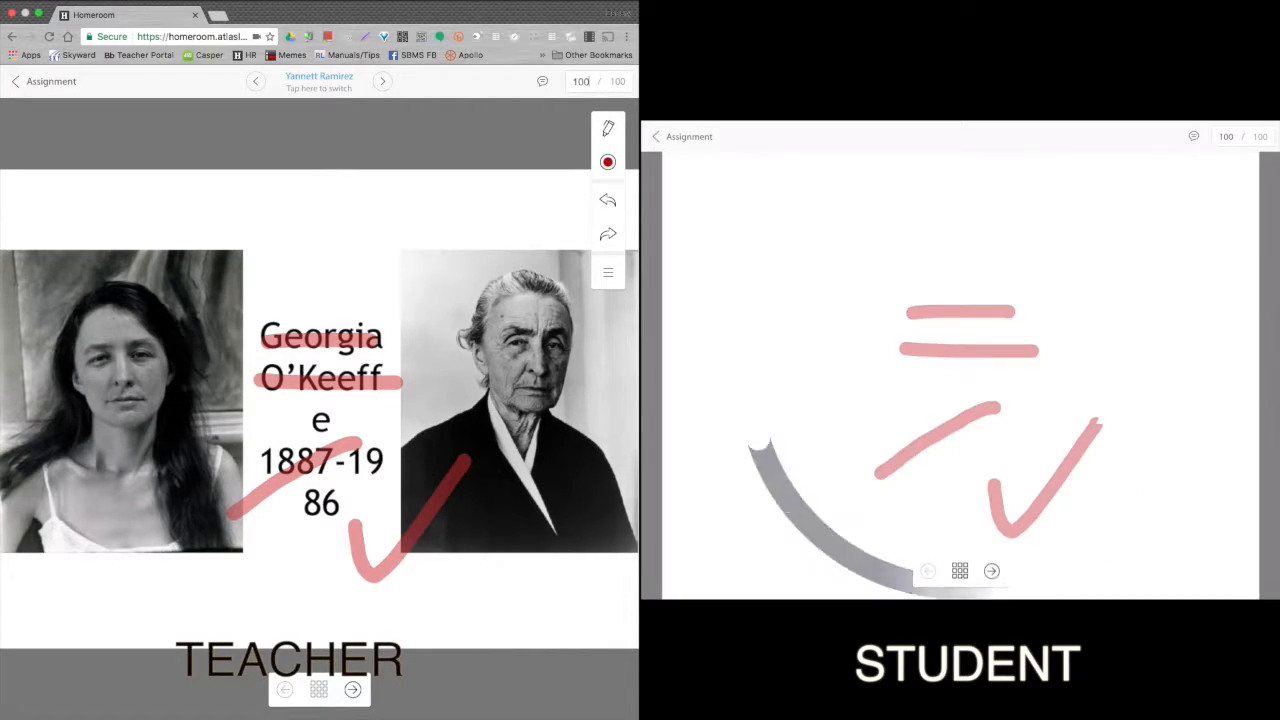
{"action": "left_click", "coordinate": [543, 82]}
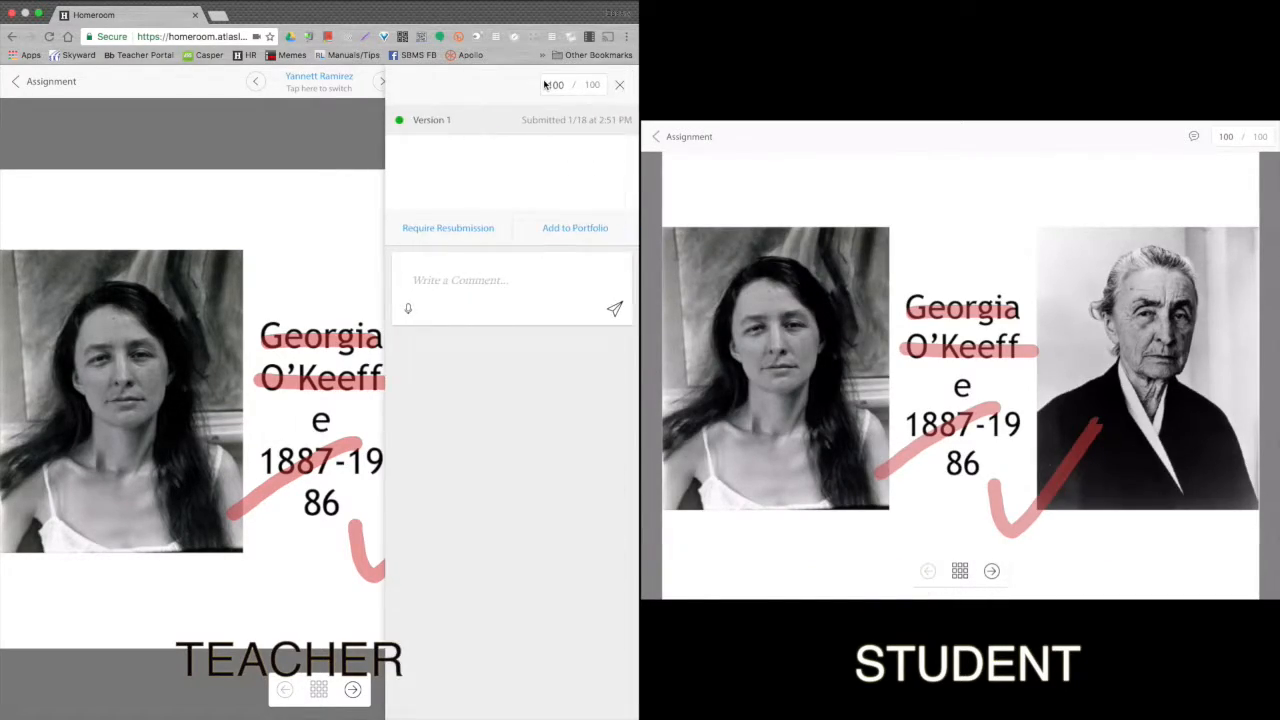
{"action": "left_click", "coordinate": [619, 87]}
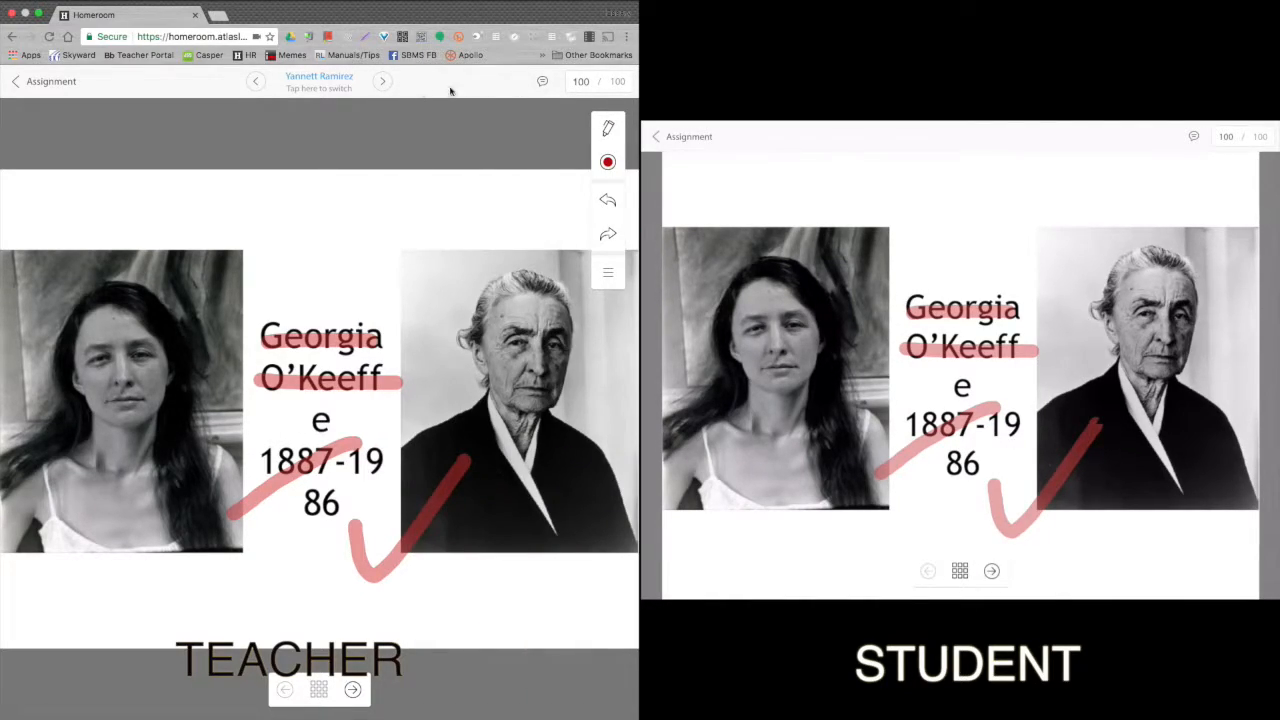
{"action": "left_click", "coordinate": [52, 81]}
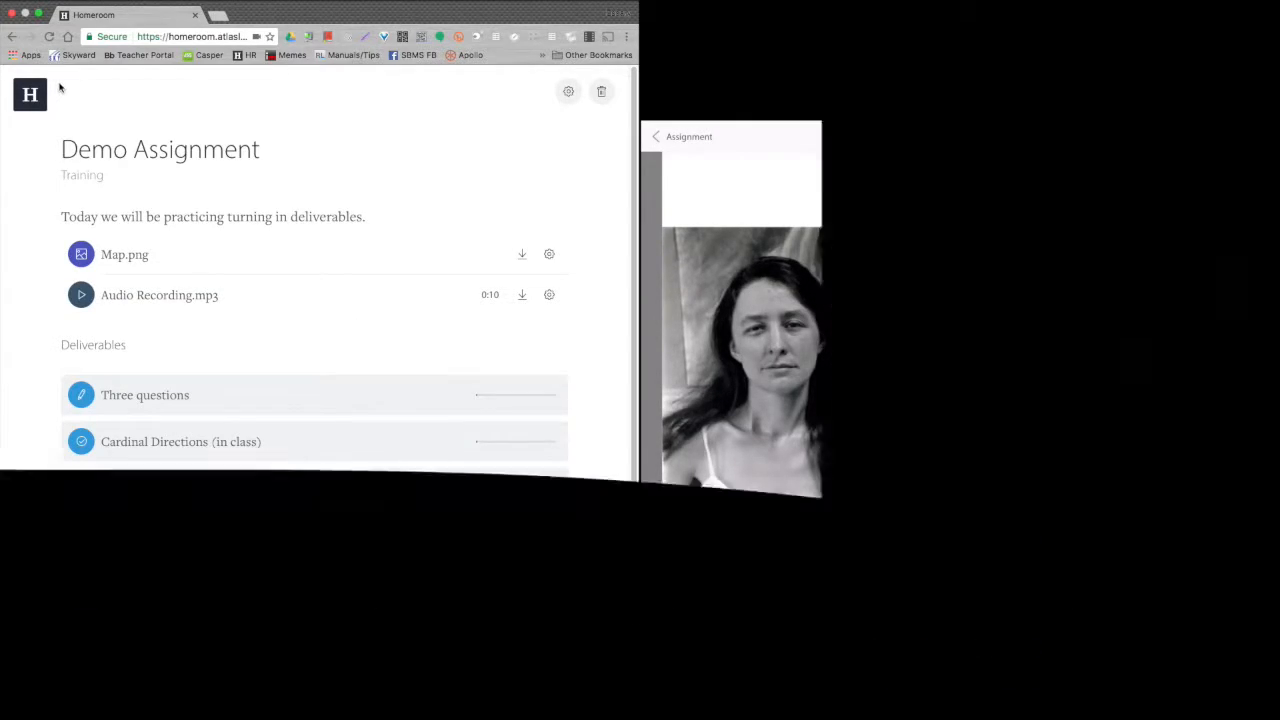